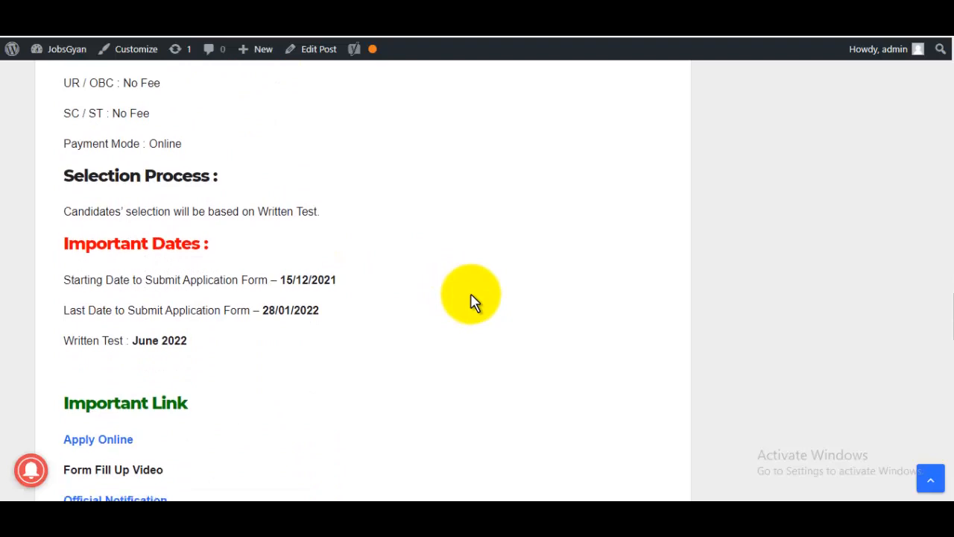
Open the online application portal from the job post's important links and apply for the JE advertisement 40/UKSSSC/2021
{"action": "scroll", "coordinate": [470, 302], "scroll_direction": "down", "scroll_amount": 2}
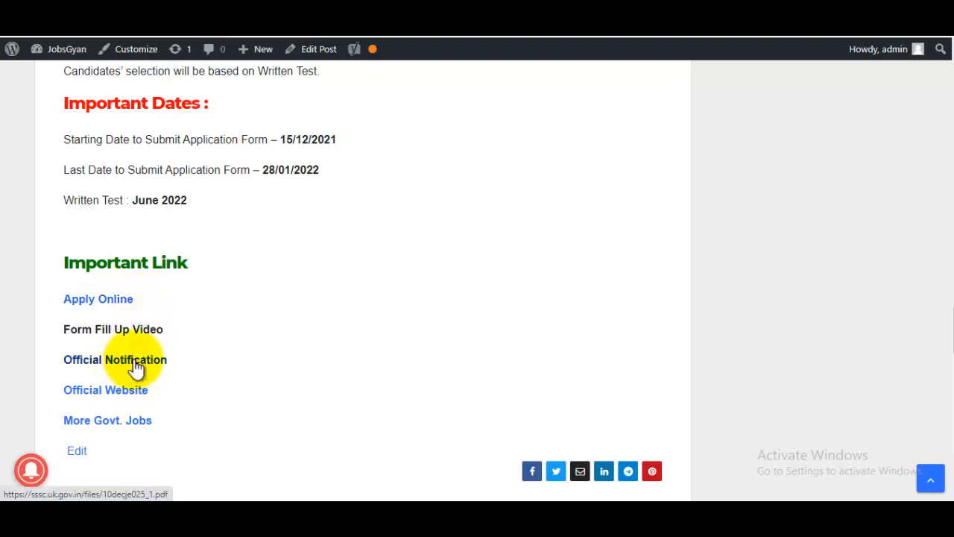
{"action": "left_click", "coordinate": [116, 306]}
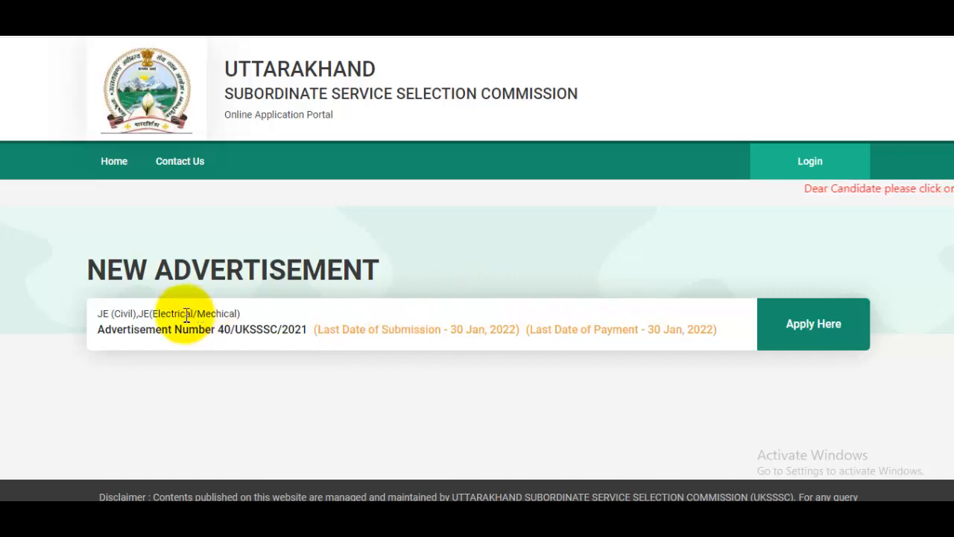
{"action": "left_click_drag", "start_coordinate": [542, 306], "coordinate": [749, 418]}
{"action": "left_click", "coordinate": [749, 419]}
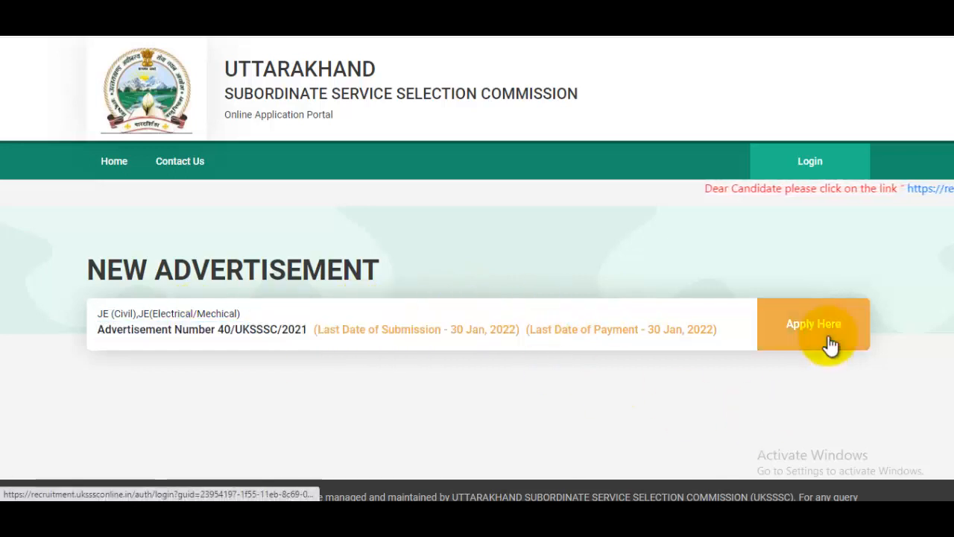
{"action": "left_click", "coordinate": [830, 345]}
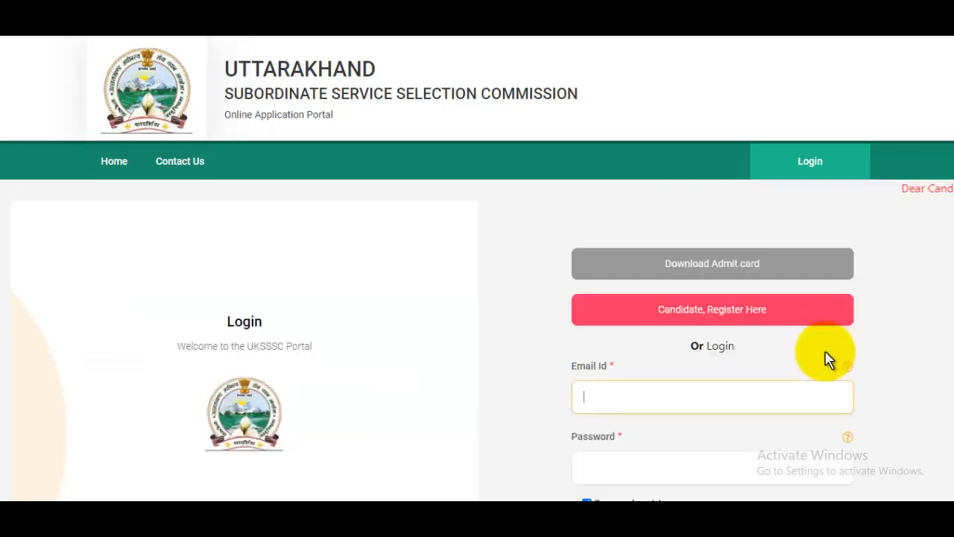
Open the new candidate registration form from the portal's login page
{"action": "scroll", "coordinate": [822, 357], "scroll_direction": "down", "scroll_amount": 1}
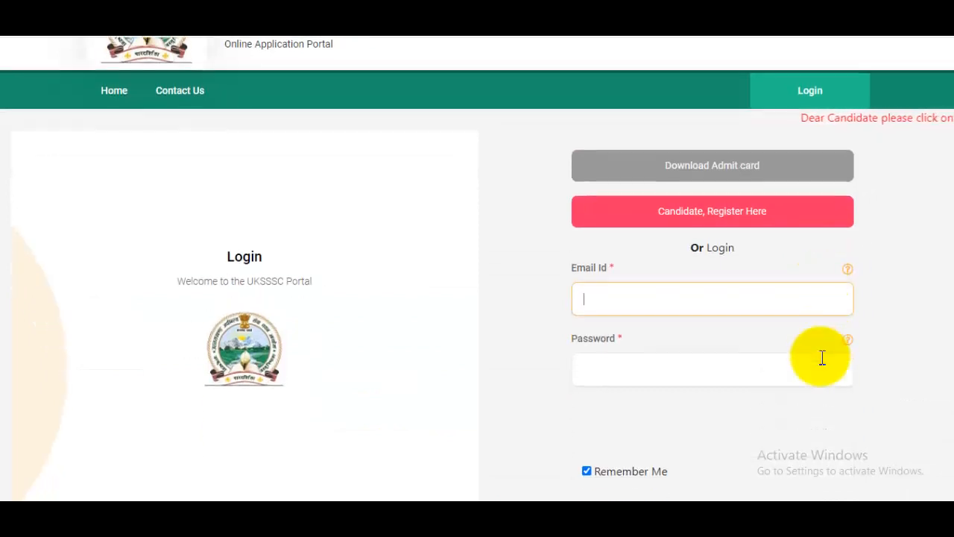
{"action": "scroll", "coordinate": [822, 358], "scroll_direction": "up", "scroll_amount": 1}
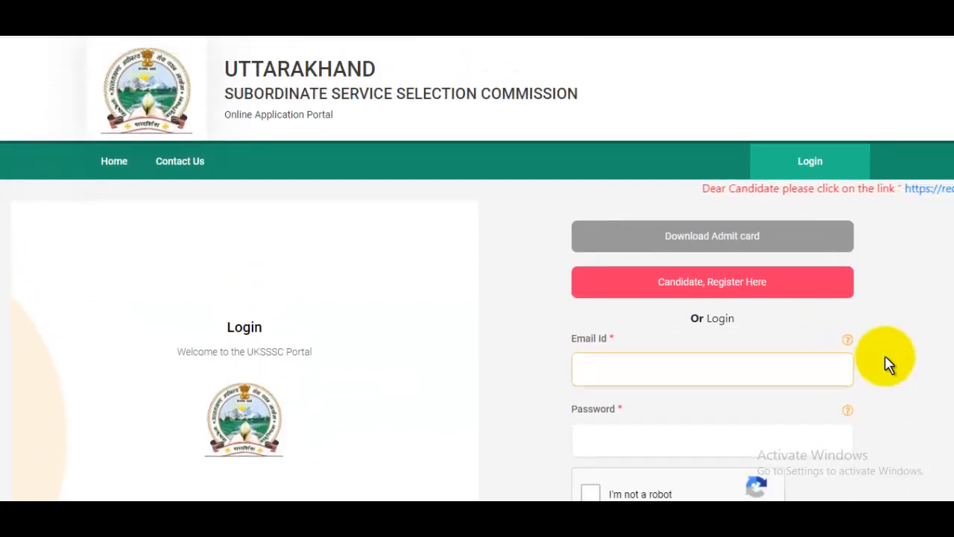
{"action": "scroll", "coordinate": [887, 364], "scroll_direction": "down", "scroll_amount": 3}
{"action": "scroll", "coordinate": [794, 239], "scroll_direction": "up", "scroll_amount": 1}
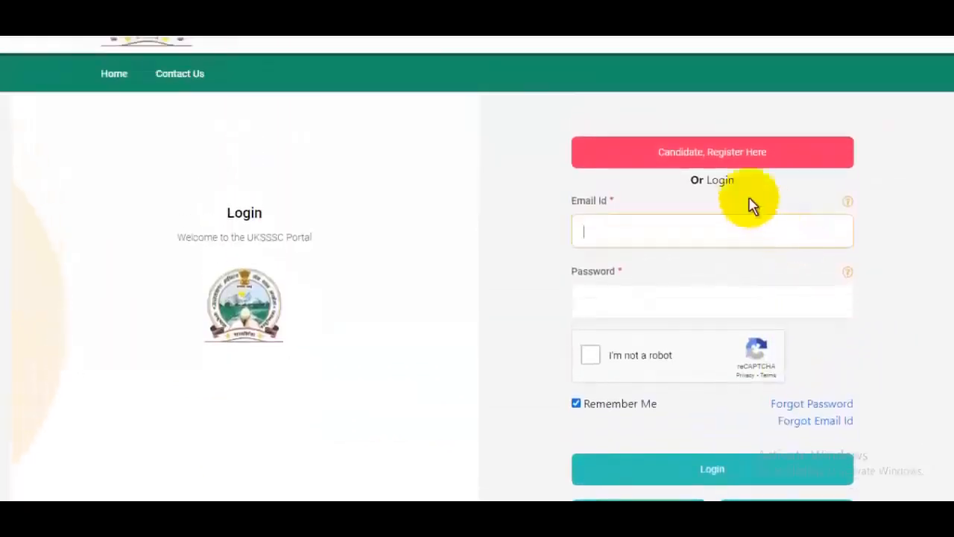
{"action": "left_click", "coordinate": [687, 162]}
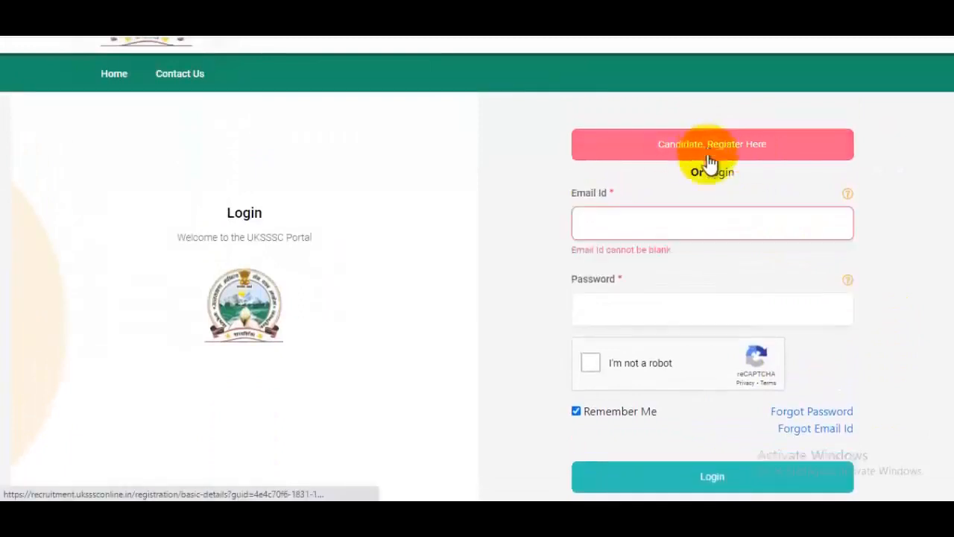
Fill in the candidate's name, mobile number and e-mail in the registration's personal information
{"action": "scroll", "coordinate": [718, 259], "scroll_direction": "down", "scroll_amount": 1}
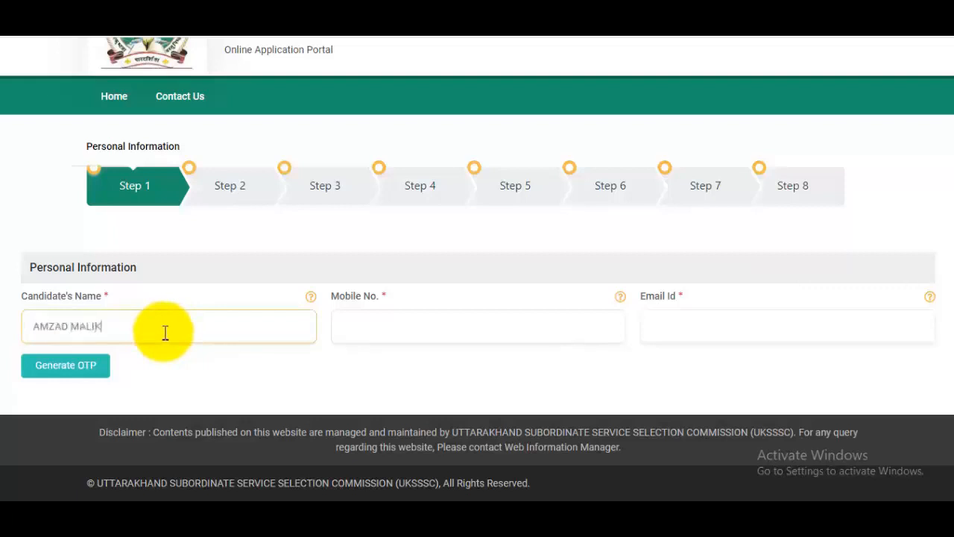
{"action": "left_click", "coordinate": [386, 328]}
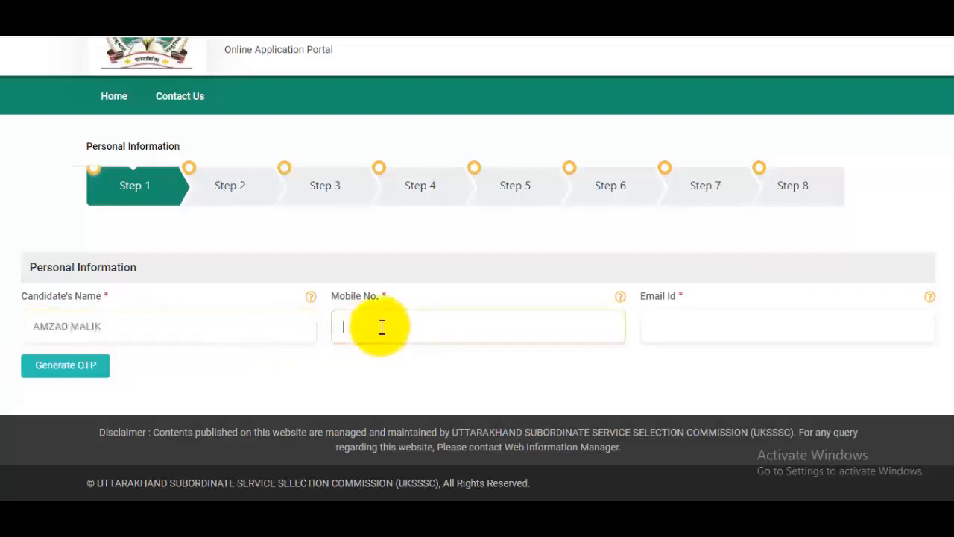
{"action": "left_click", "coordinate": [708, 339]}
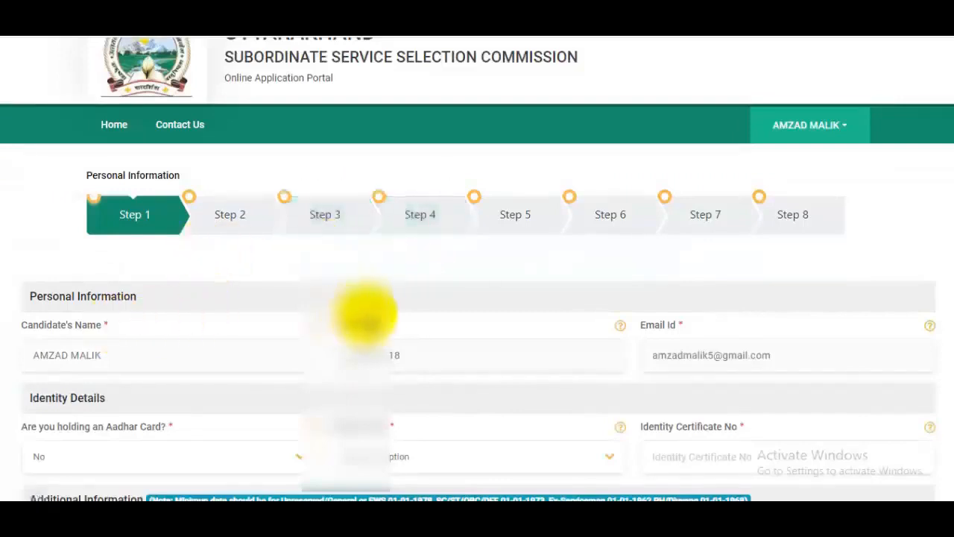
Keep the Aadhar Card answer at No, choose PAN as the identity type, and enter the identity certificate number
{"action": "scroll", "coordinate": [373, 313], "scroll_direction": "down", "scroll_amount": 1}
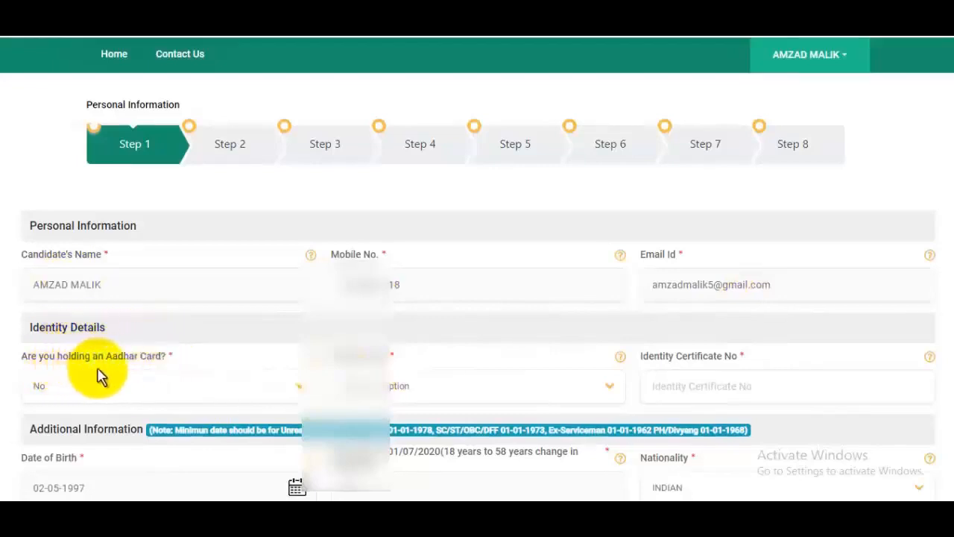
{"action": "left_click", "coordinate": [211, 395]}
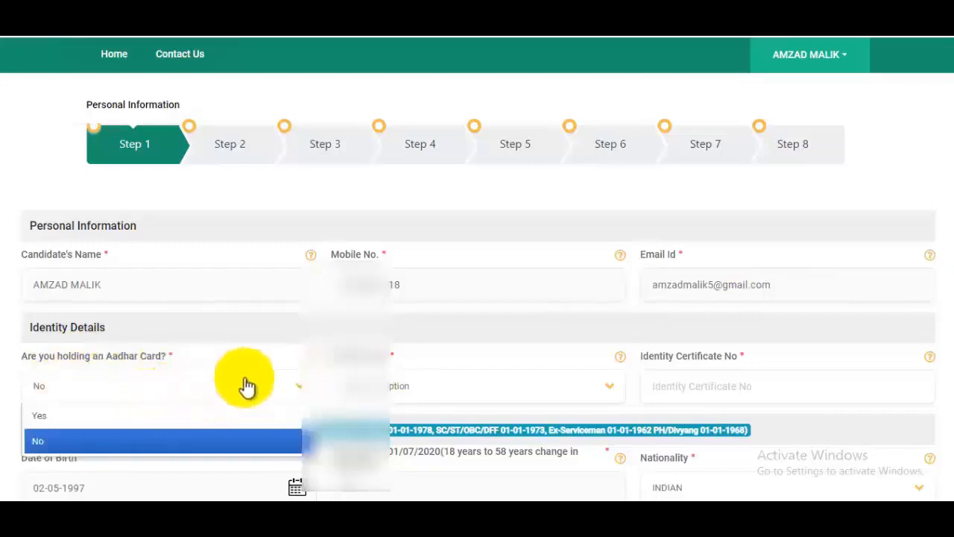
{"action": "left_click", "coordinate": [921, 184]}
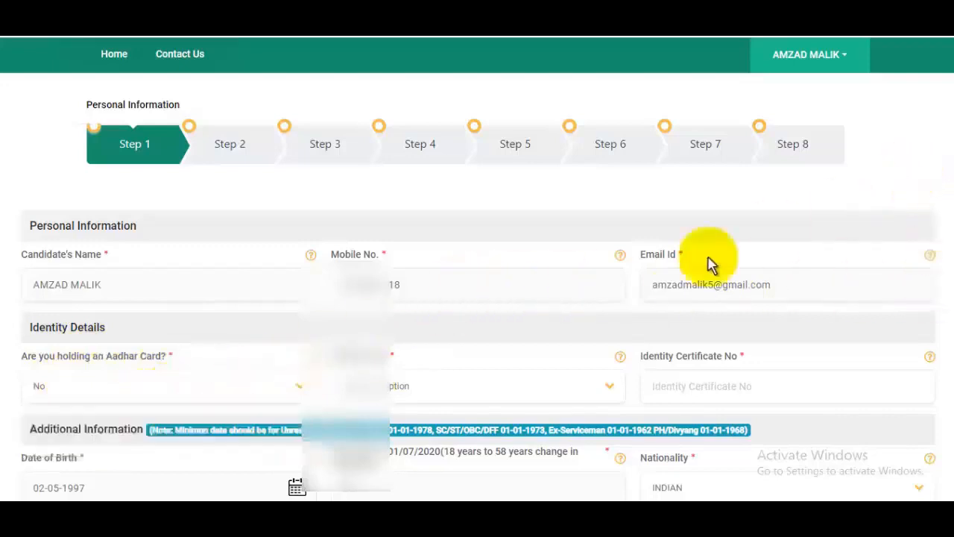
{"action": "left_click", "coordinate": [419, 394]}
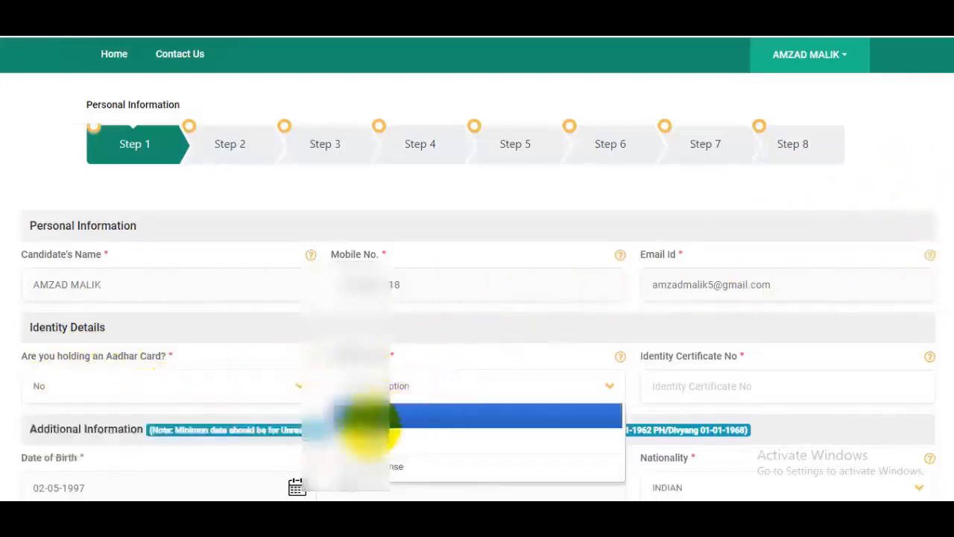
{"action": "left_click", "coordinate": [395, 451]}
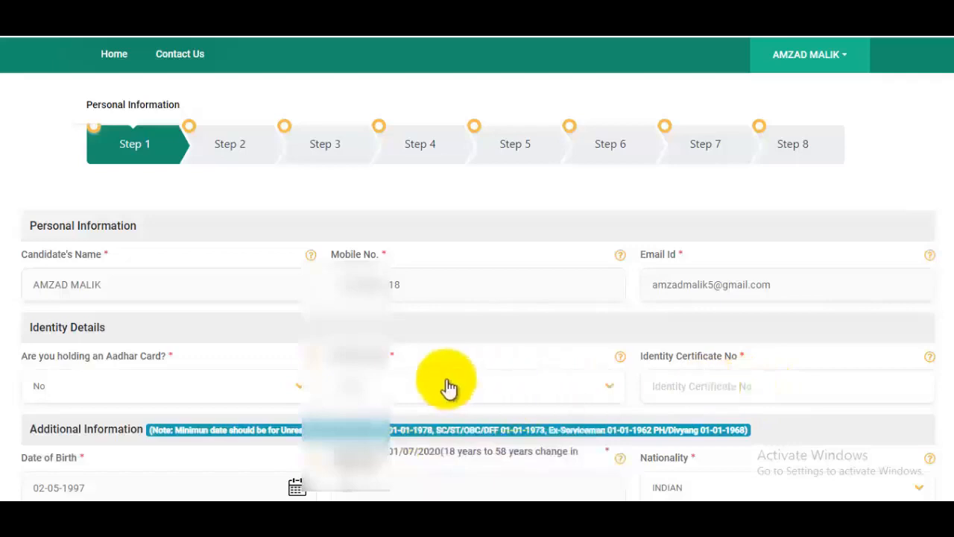
{"action": "left_click", "coordinate": [732, 387]}
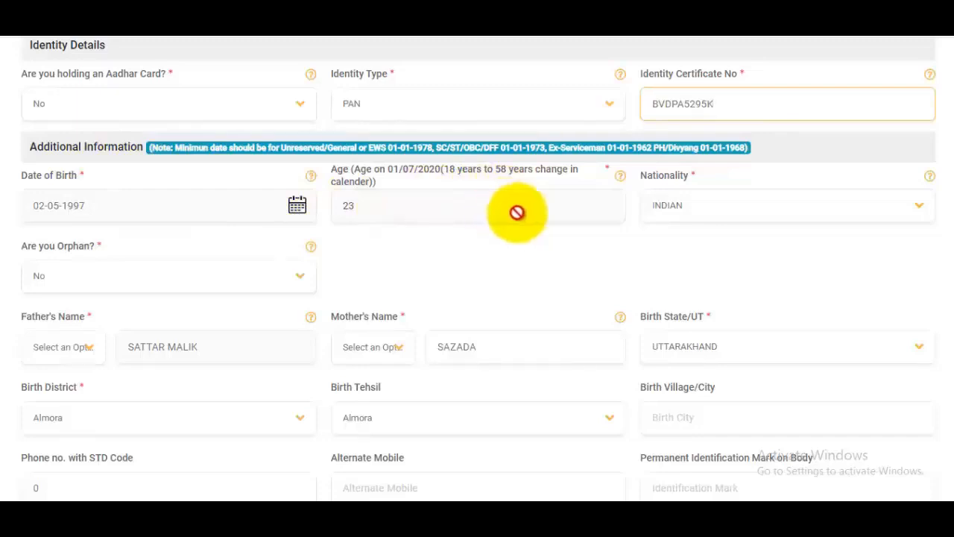
Choose INDIAN as the nationality and keep the orphan answer at No
{"action": "left_click", "coordinate": [790, 217]}
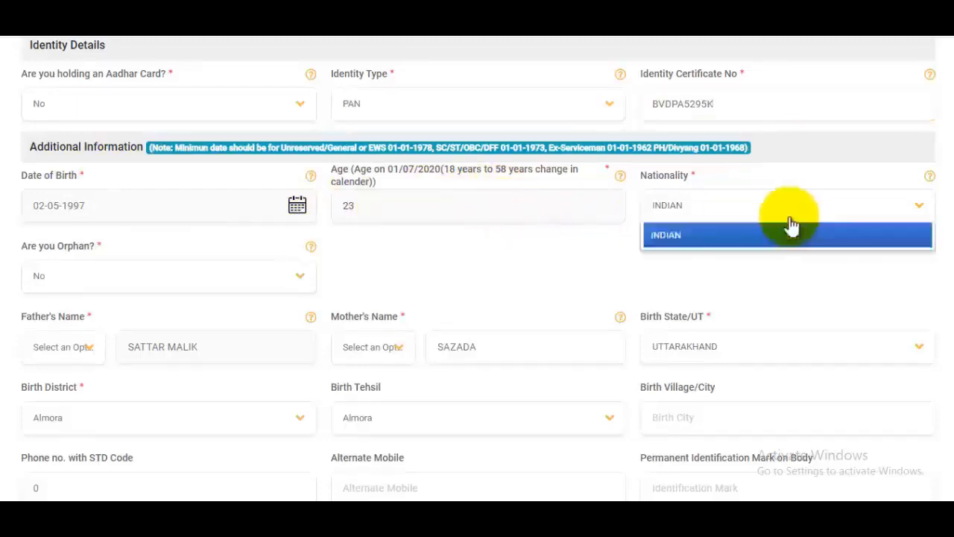
{"action": "left_click", "coordinate": [720, 236]}
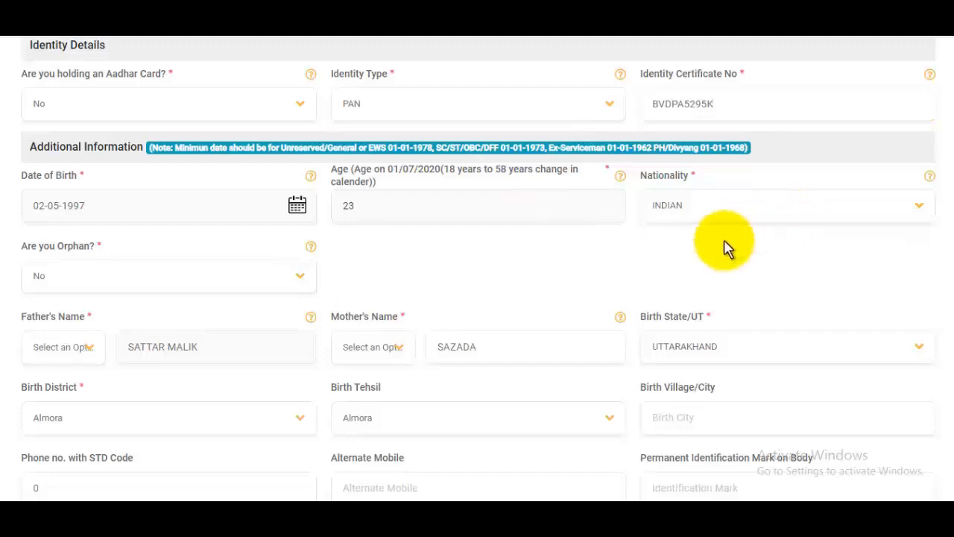
{"action": "left_click", "coordinate": [147, 287]}
{"action": "left_click", "coordinate": [64, 310]}
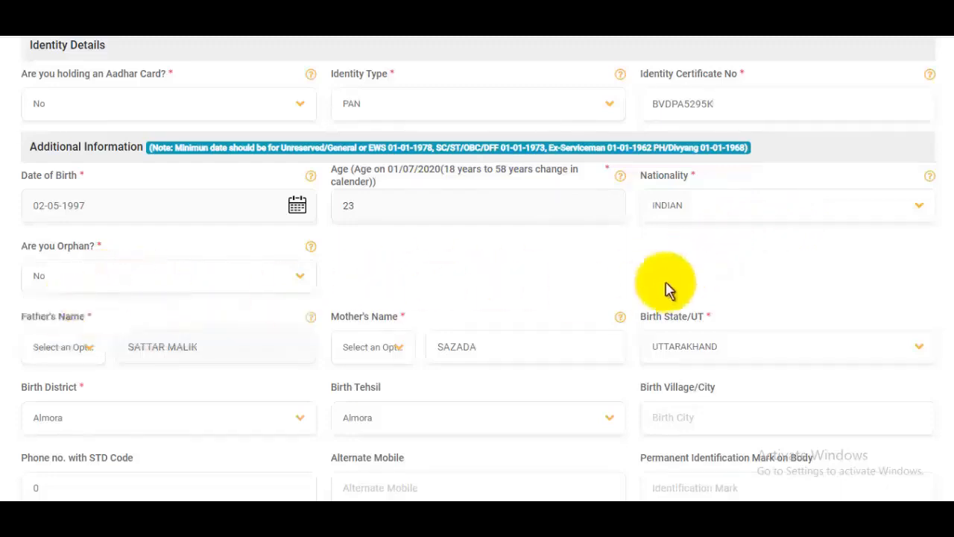
Set the title before the father's name to Mr. and the title before the mother's name to Smt
{"action": "scroll", "coordinate": [667, 286], "scroll_direction": "up", "scroll_amount": 1}
{"action": "scroll", "coordinate": [667, 286], "scroll_direction": "down", "scroll_amount": 5}
{"action": "scroll", "coordinate": [666, 287], "scroll_direction": "up", "scroll_amount": 2}
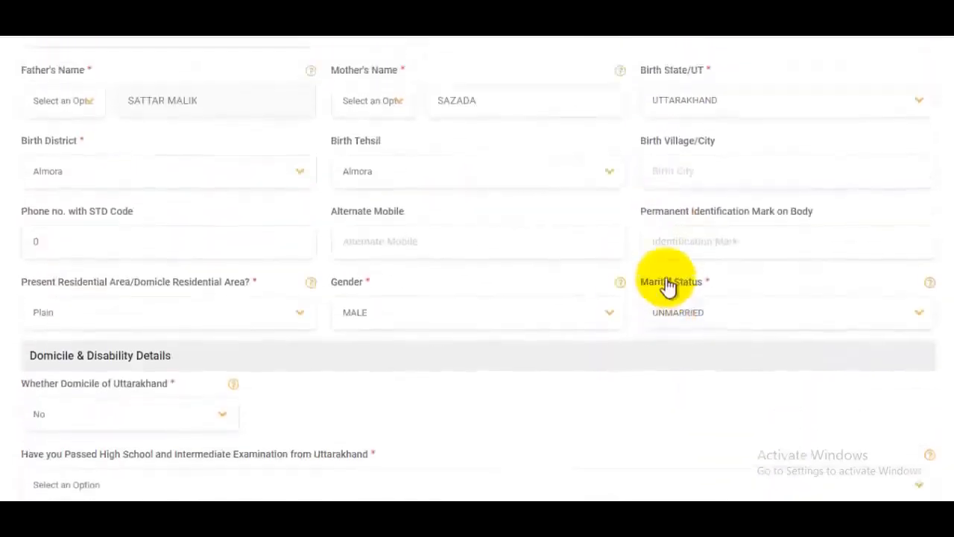
{"action": "left_click", "coordinate": [72, 210]}
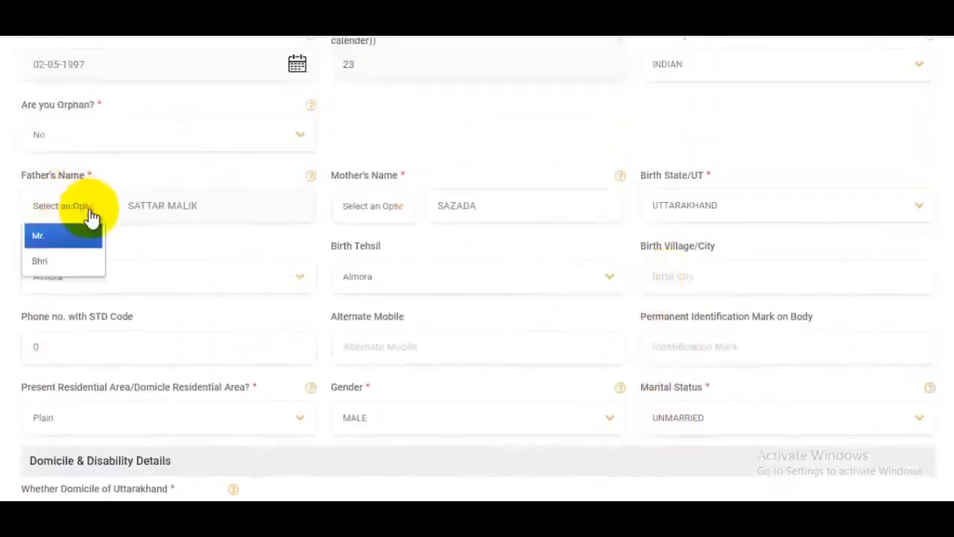
{"action": "left_click", "coordinate": [55, 237]}
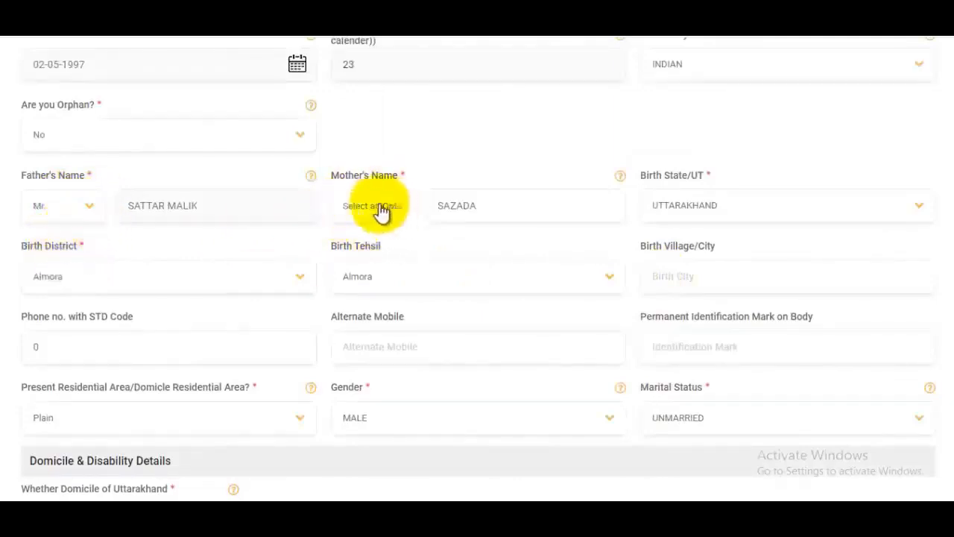
{"action": "left_click", "coordinate": [380, 208]}
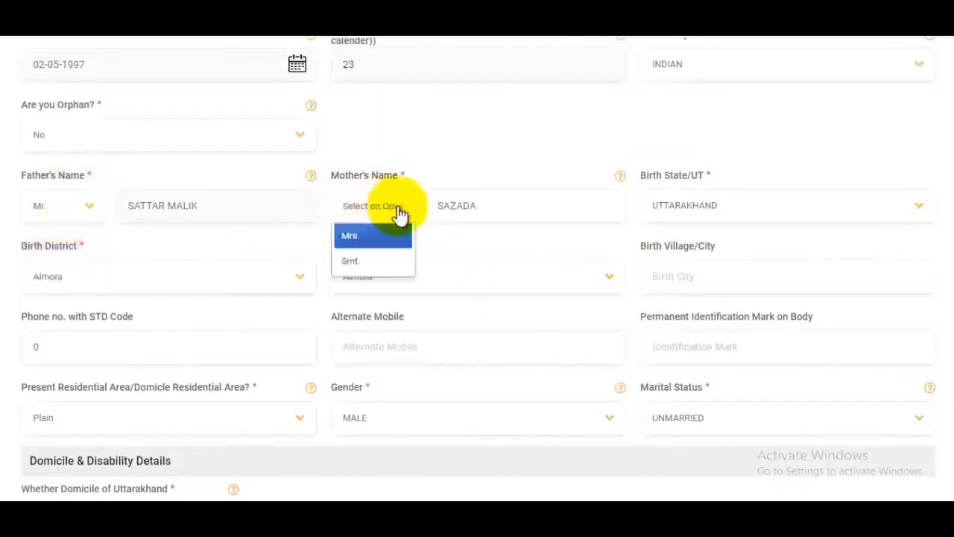
{"action": "left_click", "coordinate": [350, 258]}
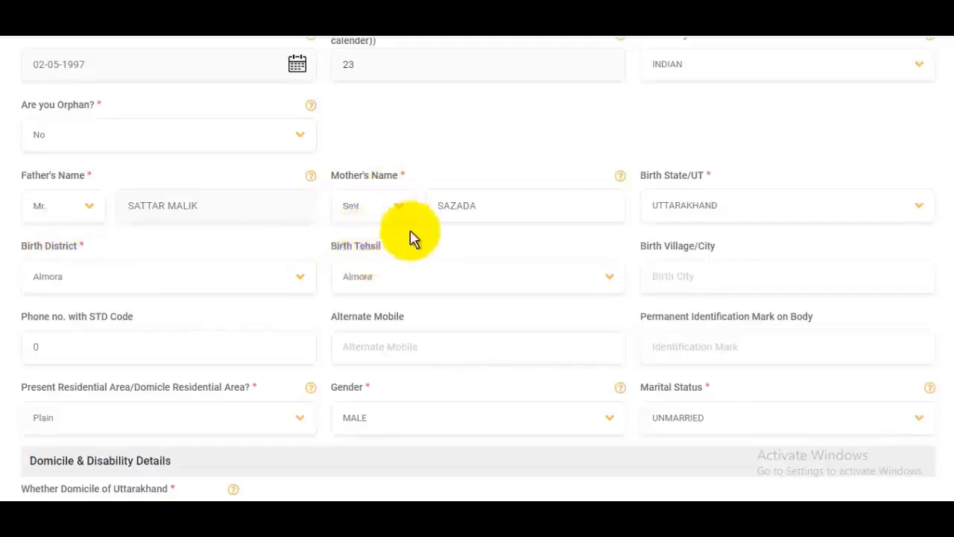
Keep UTTARAKHAND as birth state and Almora as birth district and tehsil, and fill in the birth village
{"action": "left_click", "coordinate": [717, 213]}
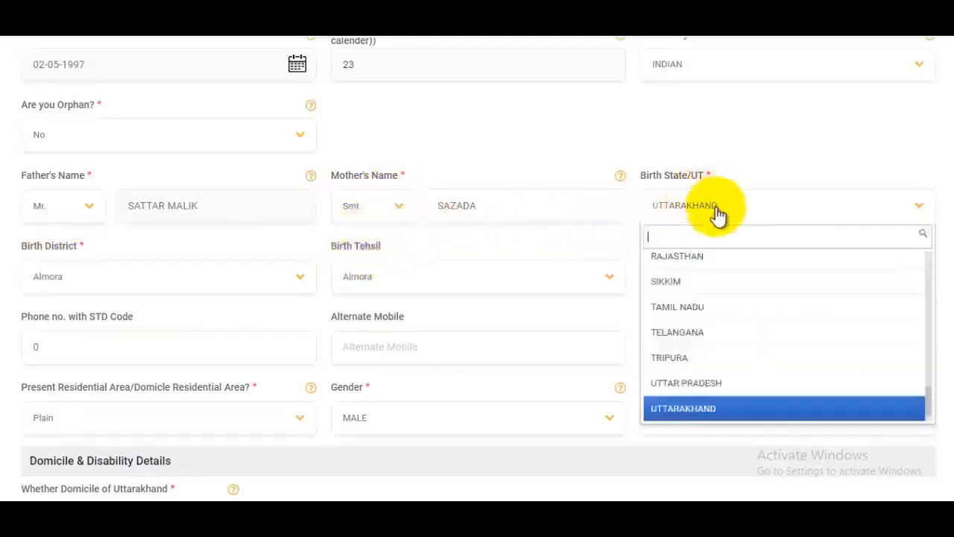
{"action": "scroll", "coordinate": [714, 368], "scroll_direction": "up", "scroll_amount": 2}
{"action": "left_click", "coordinate": [778, 172]}
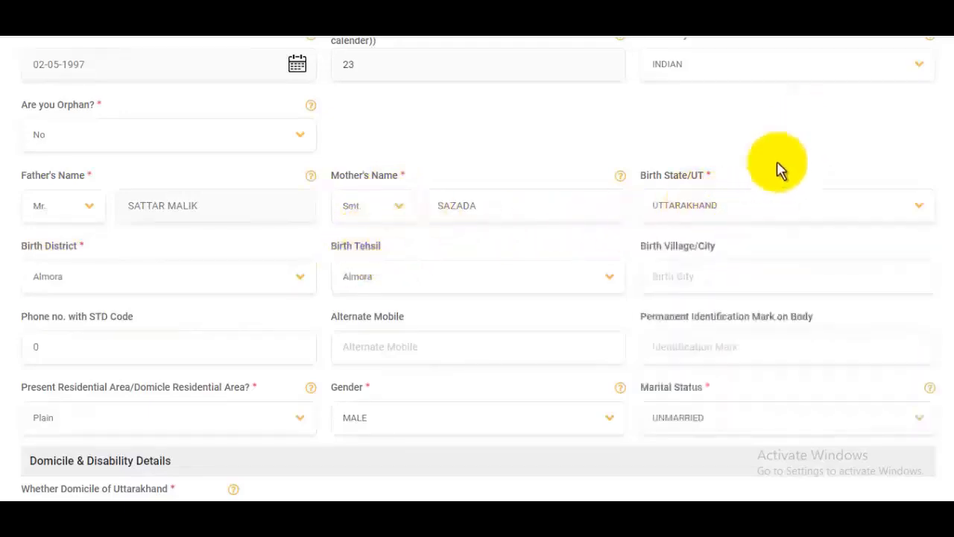
{"action": "left_click", "coordinate": [123, 283]}
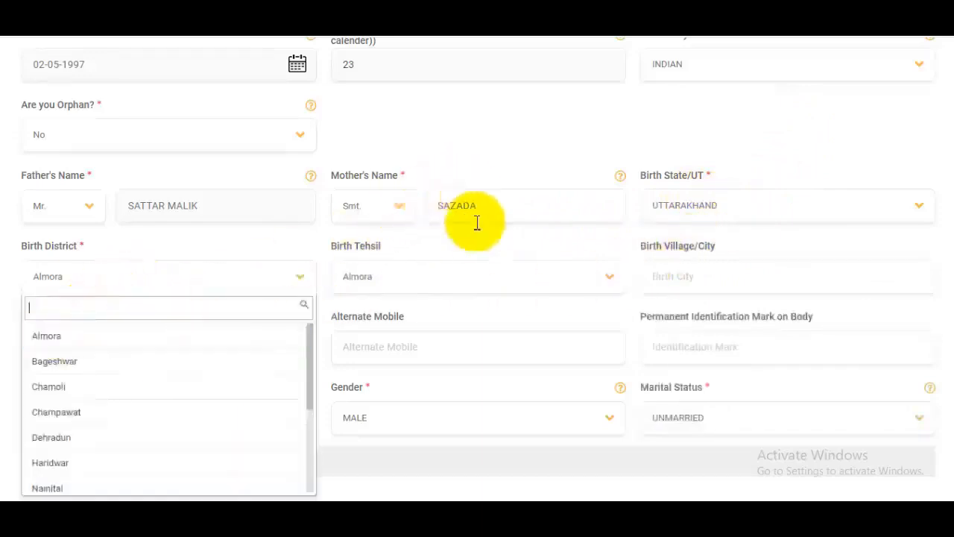
{"action": "left_click", "coordinate": [453, 257]}
{"action": "left_click", "coordinate": [408, 281]}
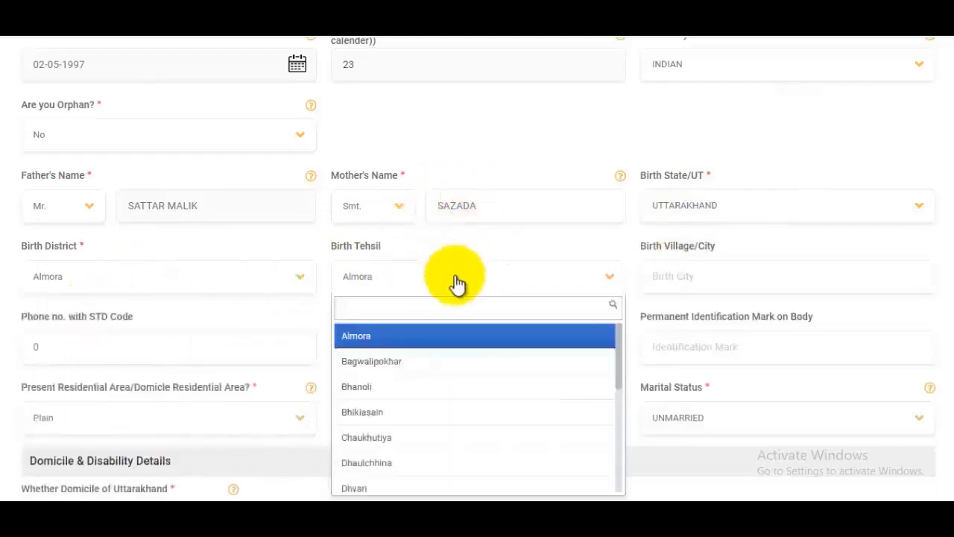
{"action": "left_click", "coordinate": [778, 276]}
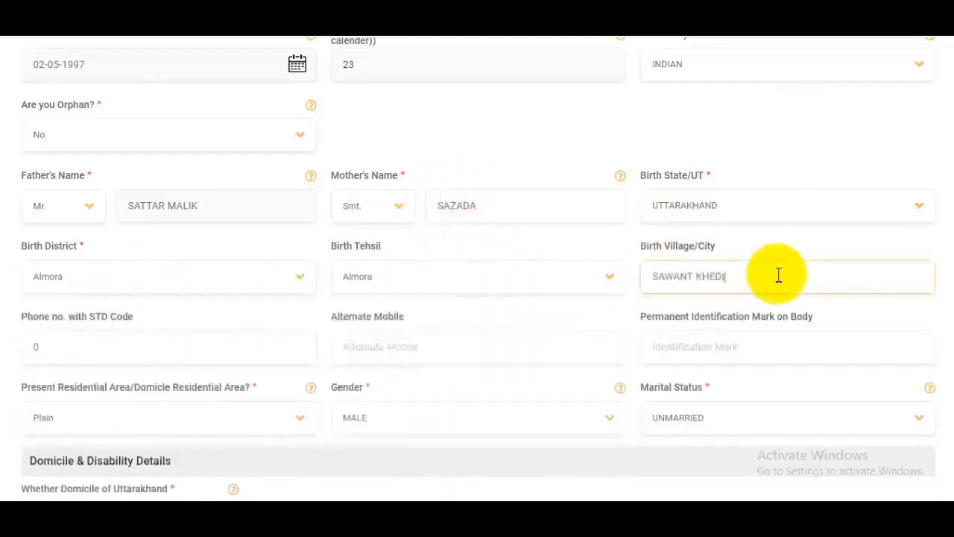
Enter "Mole on My Chick" as the permanent identification mark on the body
{"action": "scroll", "coordinate": [777, 273], "scroll_direction": "down", "scroll_amount": 3}
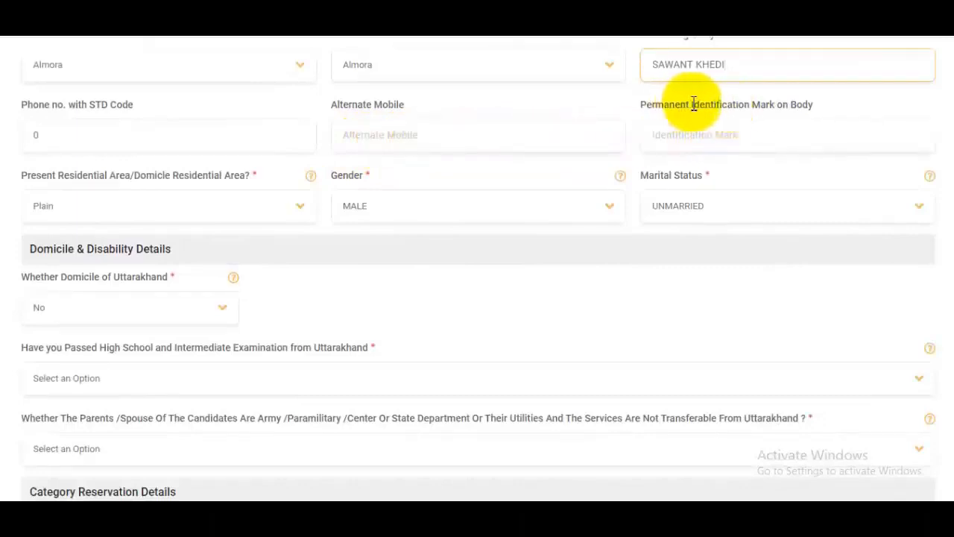
{"action": "left_click_drag", "start_coordinate": [686, 105], "coordinate": [802, 124]}
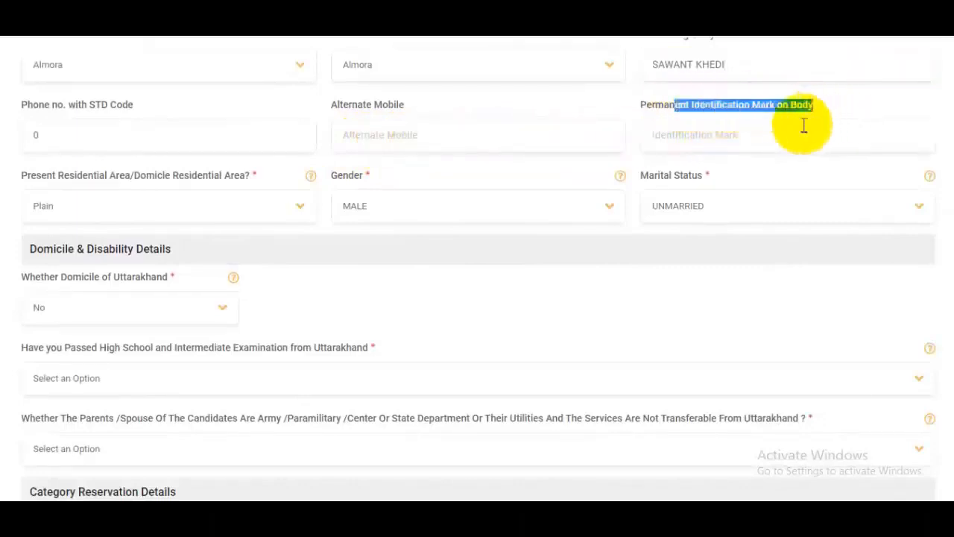
{"action": "left_click", "coordinate": [725, 134]}
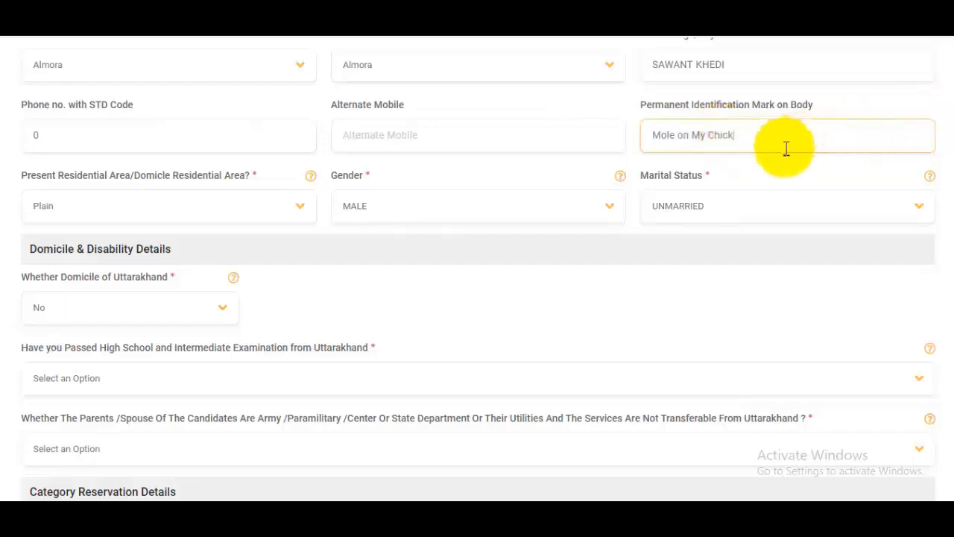
Keep Plain as the present residential area, MALE as the gender and UNMARRIED as the marital status
{"action": "left_click", "coordinate": [174, 212]}
{"action": "left_click", "coordinate": [172, 229]}
{"action": "left_click", "coordinate": [445, 206]}
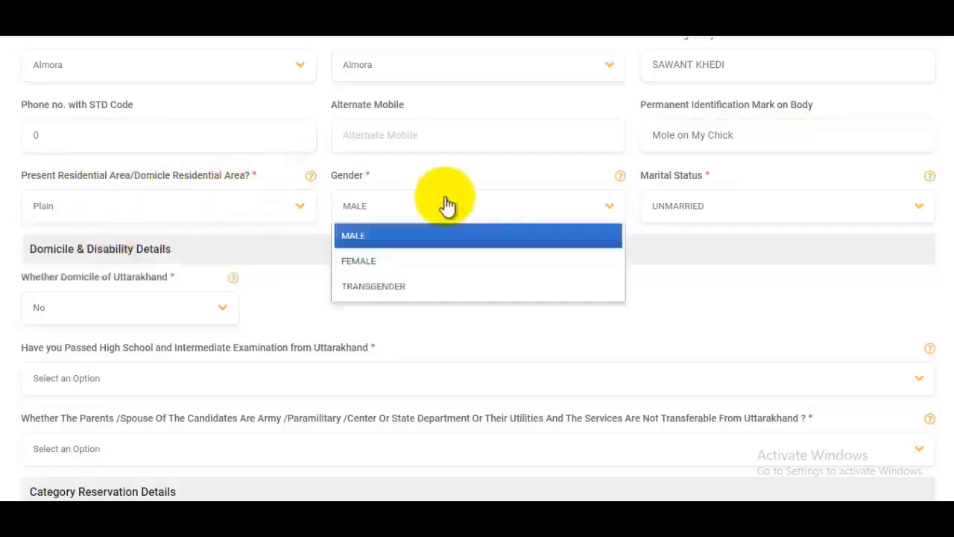
{"action": "left_click", "coordinate": [734, 196]}
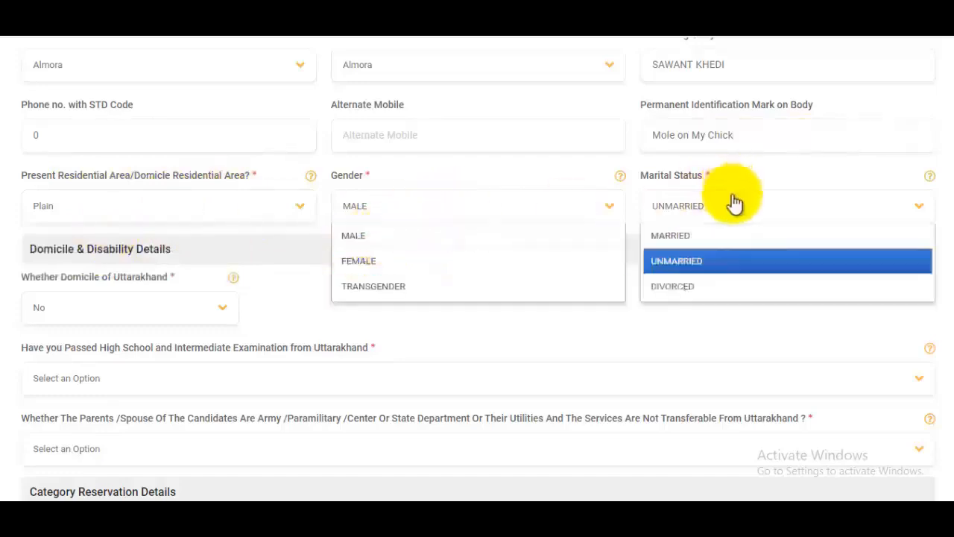
{"action": "left_click", "coordinate": [693, 262]}
Set the Uttarakhand domicile answer to Yes
{"action": "scroll", "coordinate": [530, 221], "scroll_direction": "down", "scroll_amount": 1}
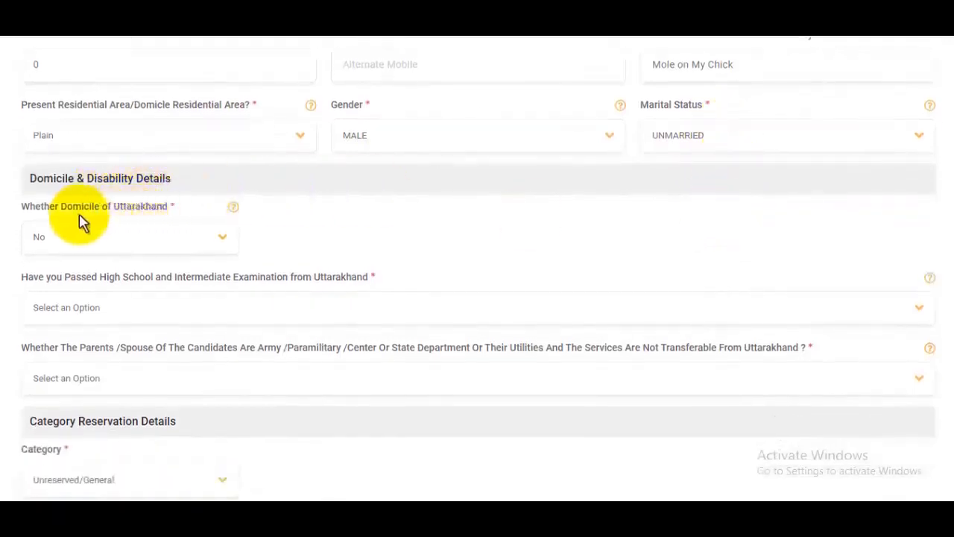
{"action": "left_click", "coordinate": [186, 246]}
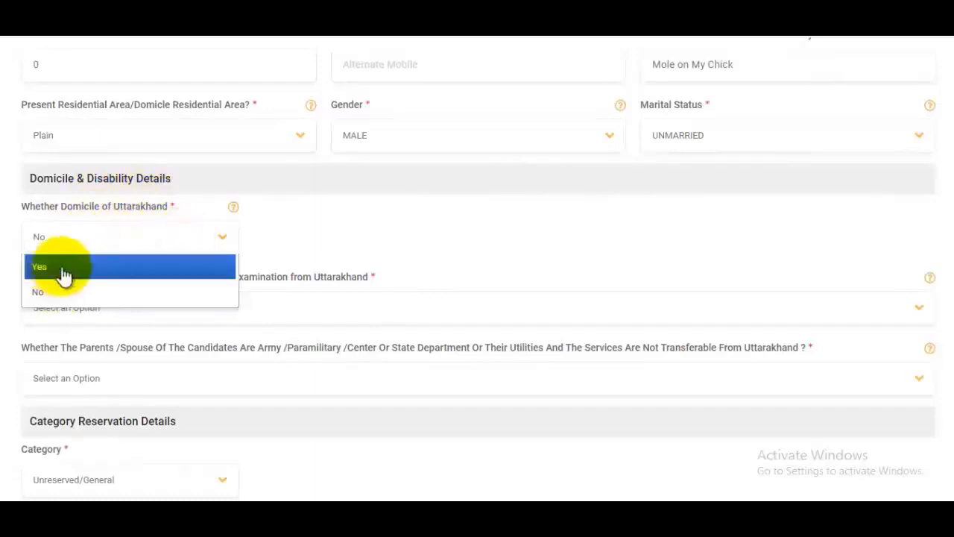
{"action": "left_click", "coordinate": [230, 265]}
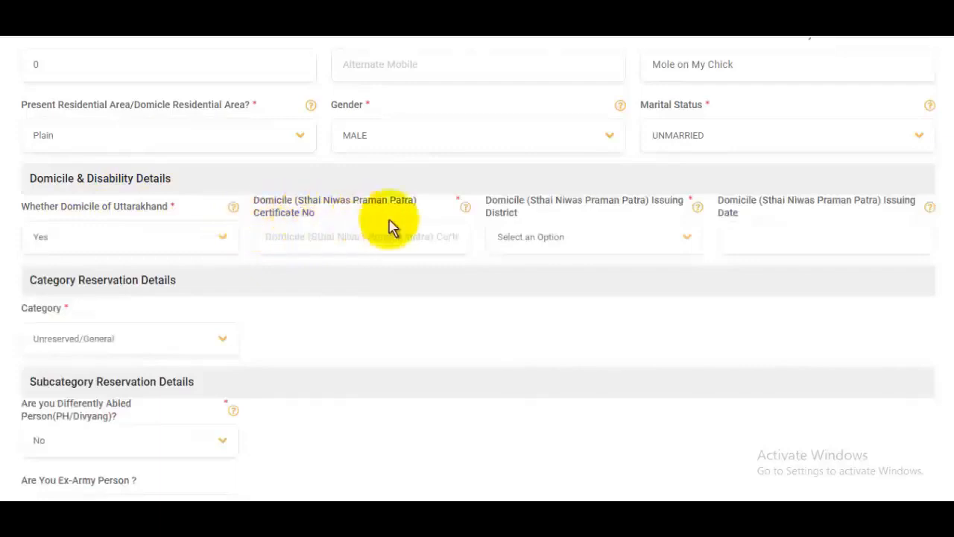
Leave the domicile certificate number blank, set its issuing district to Almora and its issuing date to 10-02-2021
{"action": "left_click", "coordinate": [337, 240]}
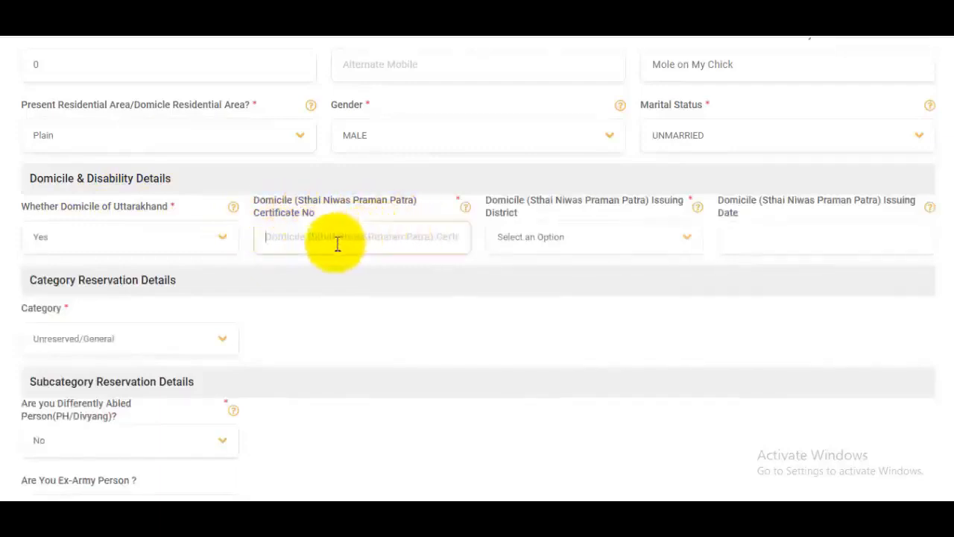
{"action": "left_click", "coordinate": [558, 245]}
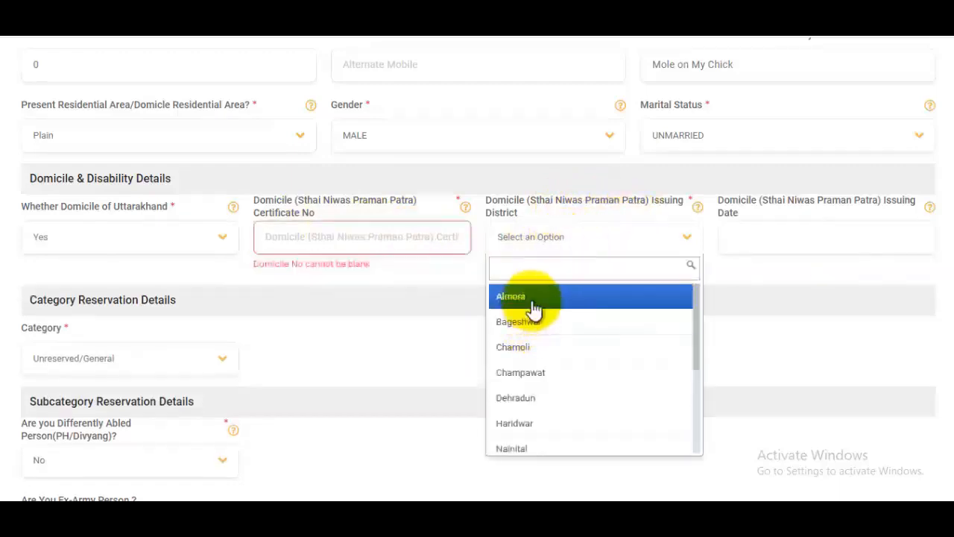
{"action": "left_click", "coordinate": [534, 300]}
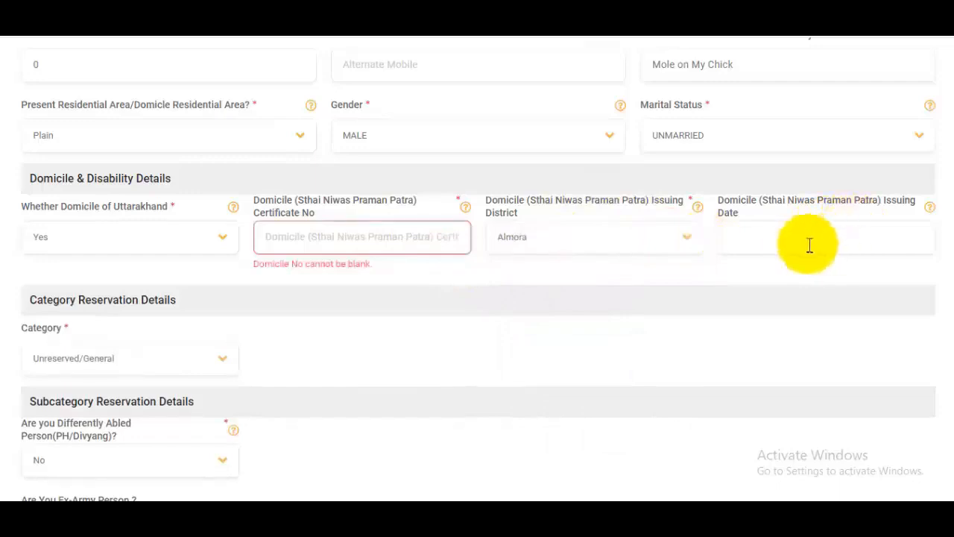
{"action": "left_click", "coordinate": [785, 238]}
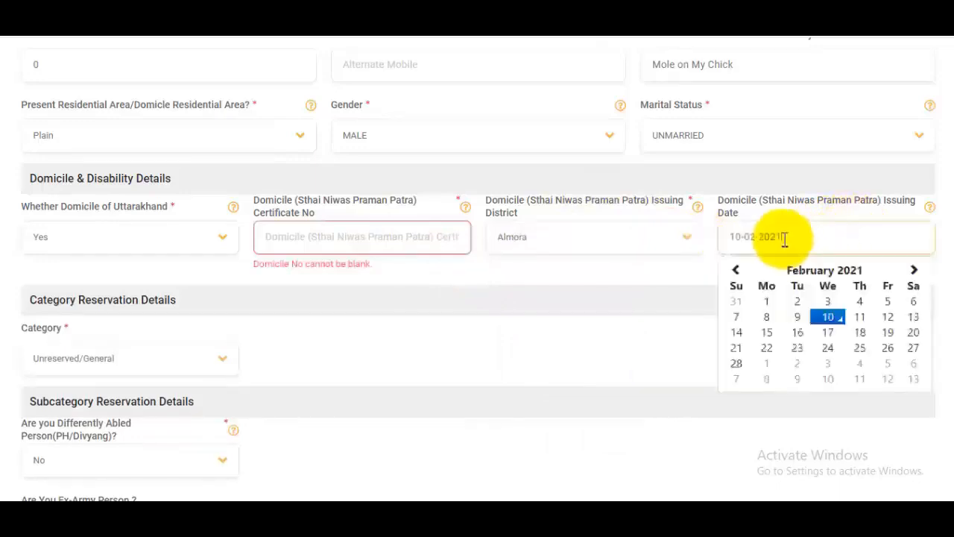
{"action": "left_click", "coordinate": [801, 135]}
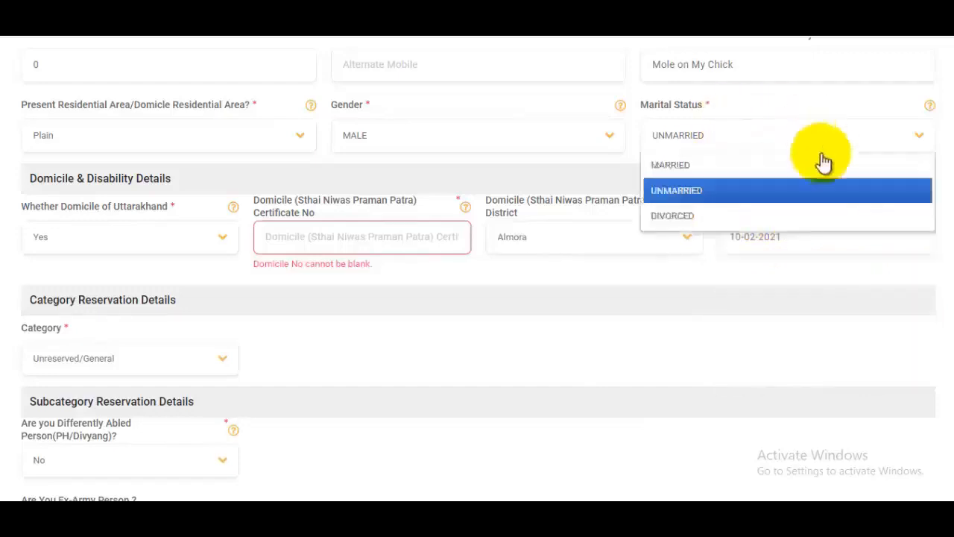
{"action": "left_click", "coordinate": [757, 285]}
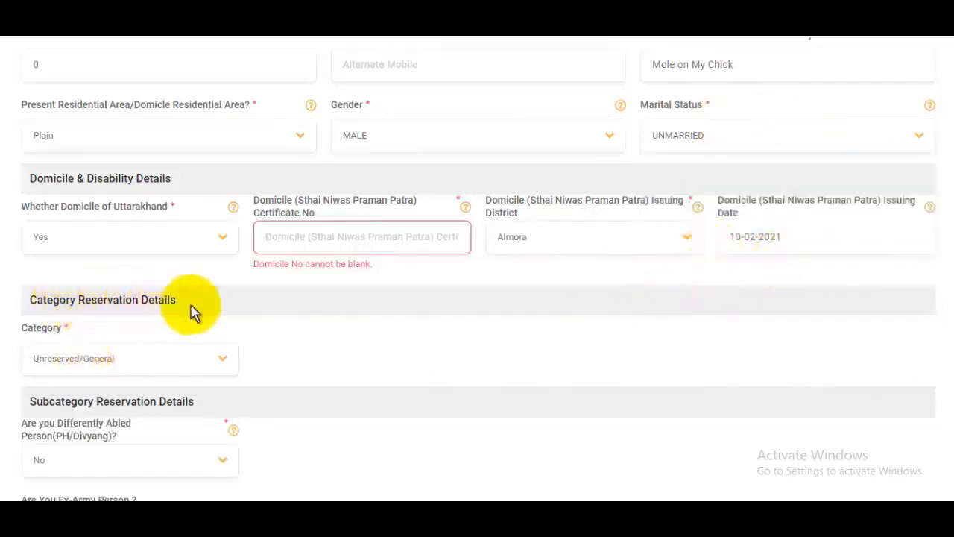
Keep the category at Unreserved/General and set the ex-army person answer to No
{"action": "left_click", "coordinate": [116, 361]}
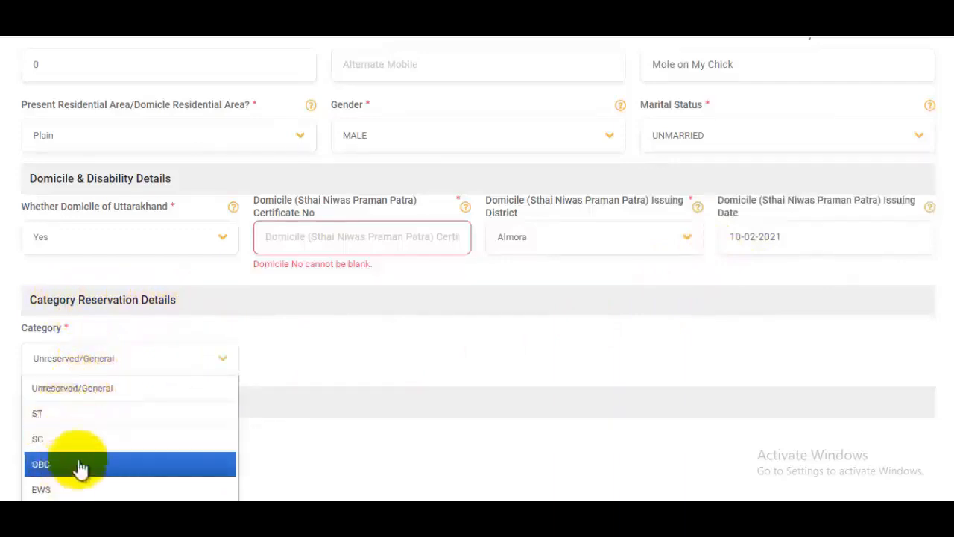
{"action": "left_click", "coordinate": [97, 389]}
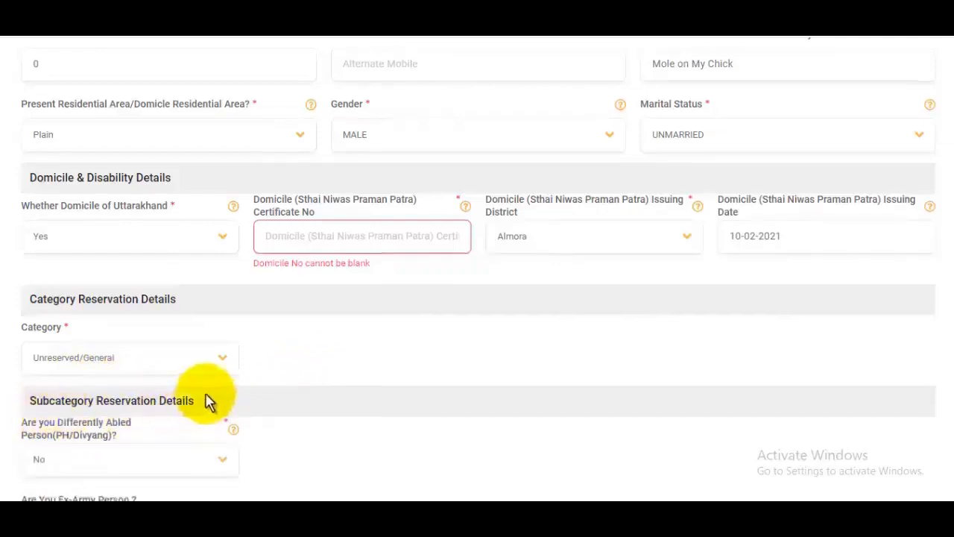
{"action": "scroll", "coordinate": [201, 403], "scroll_direction": "down", "scroll_amount": 1}
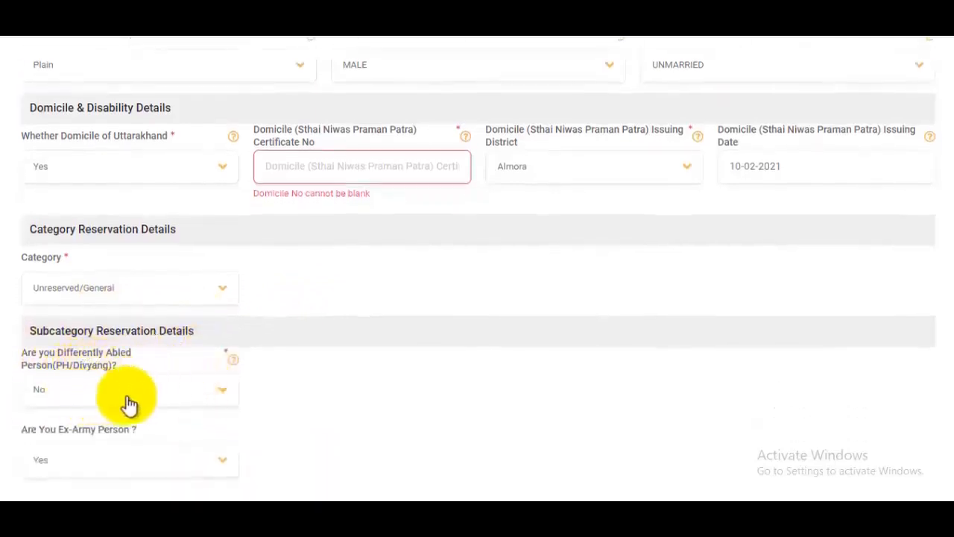
{"action": "scroll", "coordinate": [387, 343], "scroll_direction": "down", "scroll_amount": 1}
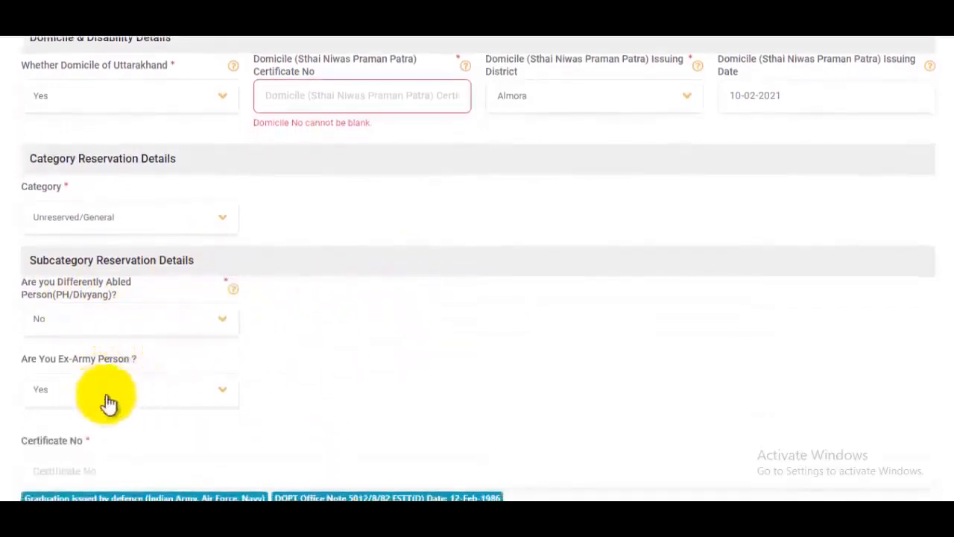
{"action": "scroll", "coordinate": [256, 366], "scroll_direction": "down", "scroll_amount": 1}
{"action": "left_click", "coordinate": [137, 322]}
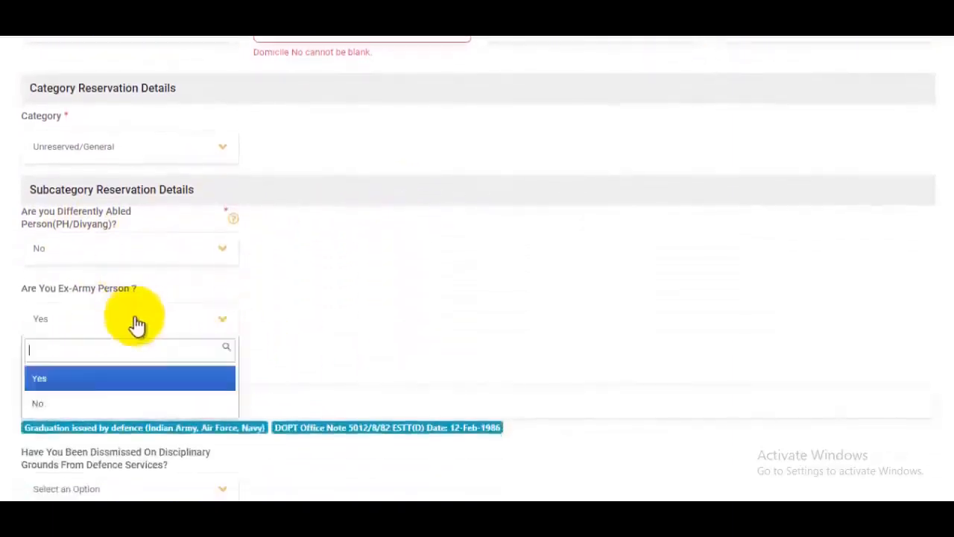
{"action": "left_click", "coordinate": [53, 402]}
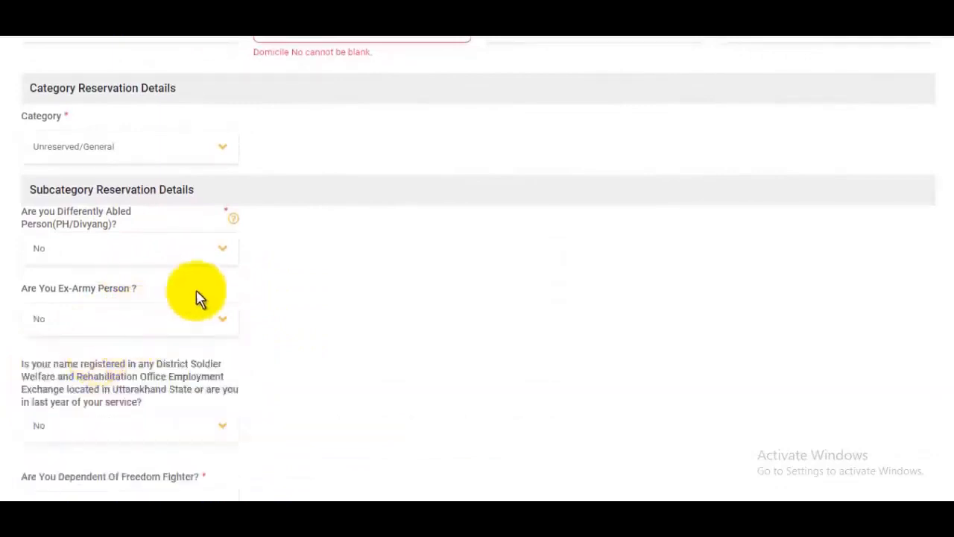
Set the answer about being a dependent of a freedom fighter to No
{"action": "scroll", "coordinate": [197, 297], "scroll_direction": "down", "scroll_amount": 2}
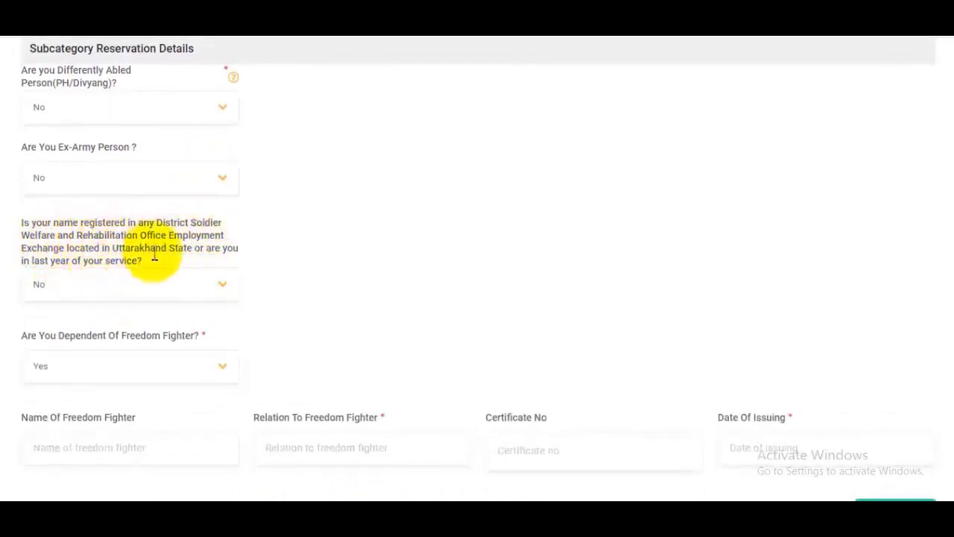
{"action": "left_click_drag", "start_coordinate": [122, 242], "coordinate": [119, 244]}
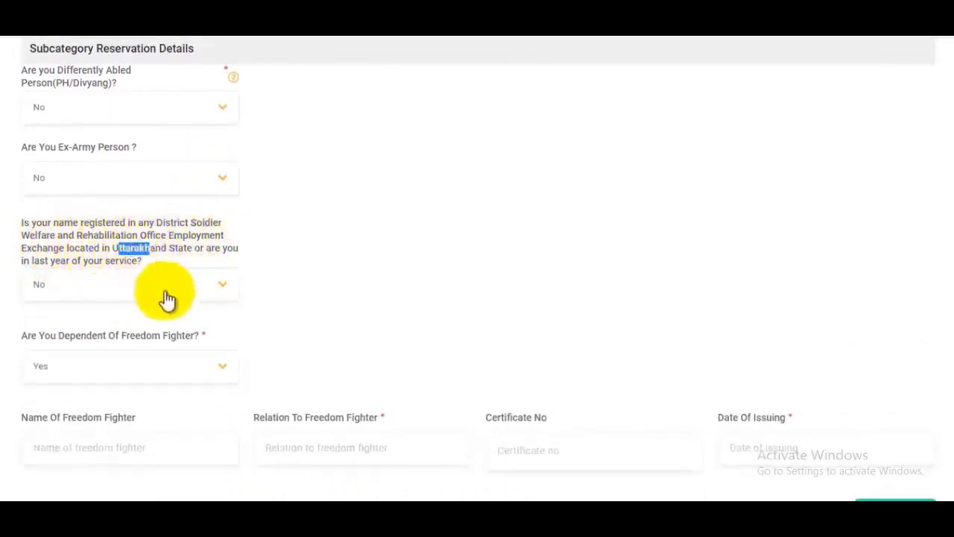
{"action": "left_click", "coordinate": [327, 275]}
{"action": "scroll", "coordinate": [169, 277], "scroll_direction": "down", "scroll_amount": 3}
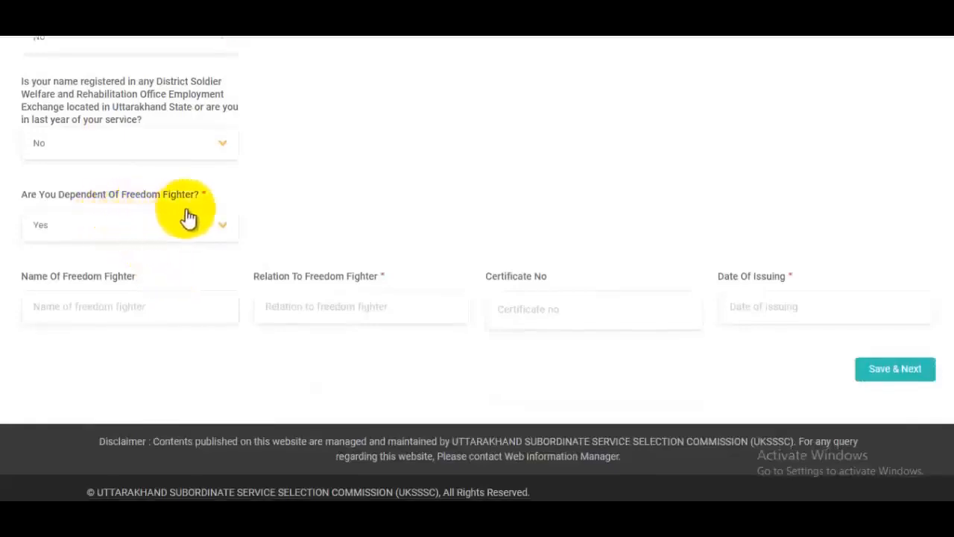
{"action": "left_click", "coordinate": [143, 228]}
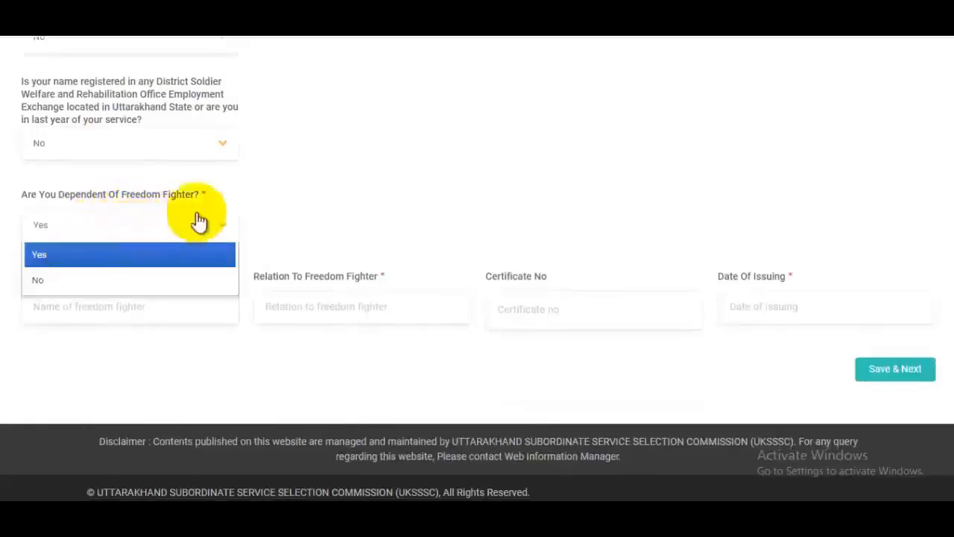
{"action": "left_click", "coordinate": [294, 194]}
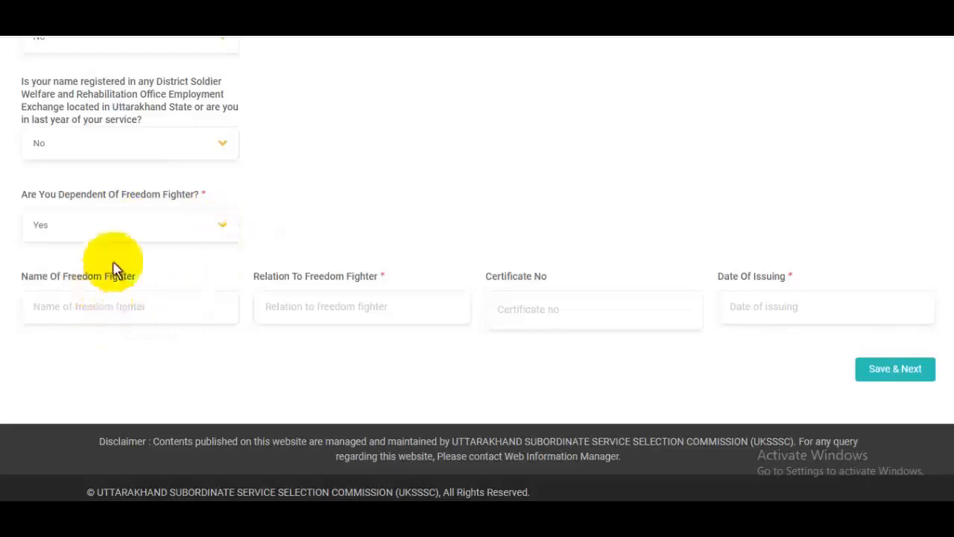
{"action": "left_click", "coordinate": [120, 231]}
{"action": "left_click", "coordinate": [321, 284]}
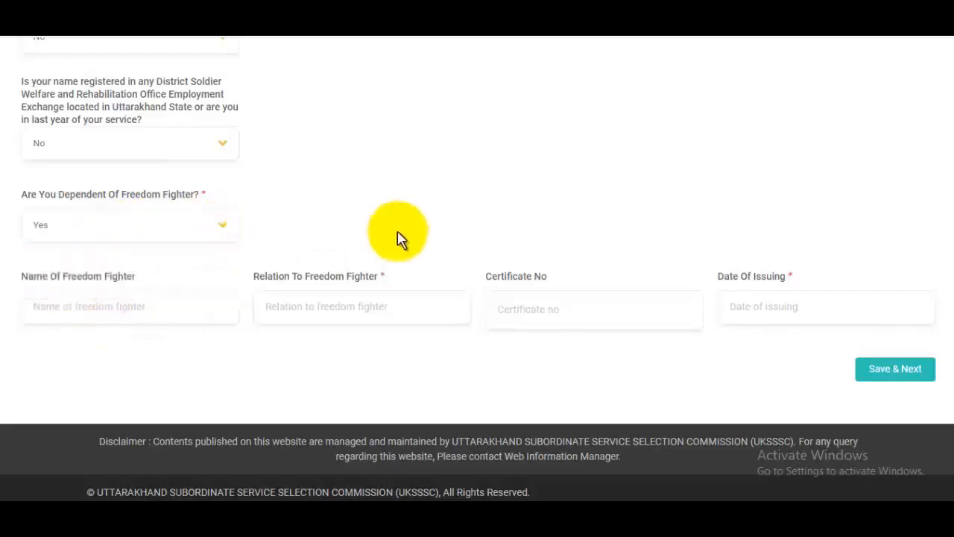
{"action": "left_click", "coordinate": [138, 237]}
{"action": "left_click", "coordinate": [60, 278]}
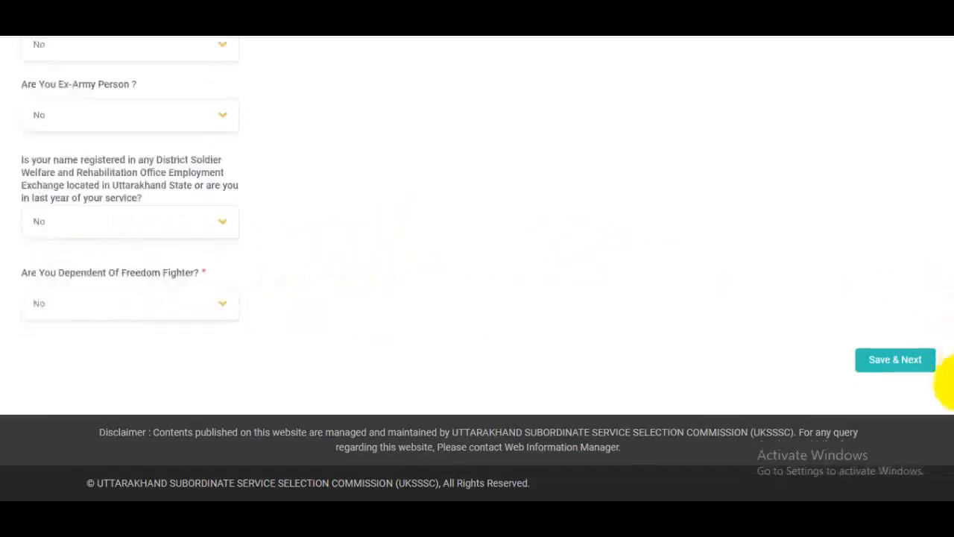
Submit the personal details page and proceed to the Address Details step
{"action": "left_click", "coordinate": [931, 361]}
{"action": "scroll", "coordinate": [947, 330], "scroll_direction": "down", "scroll_amount": 5}
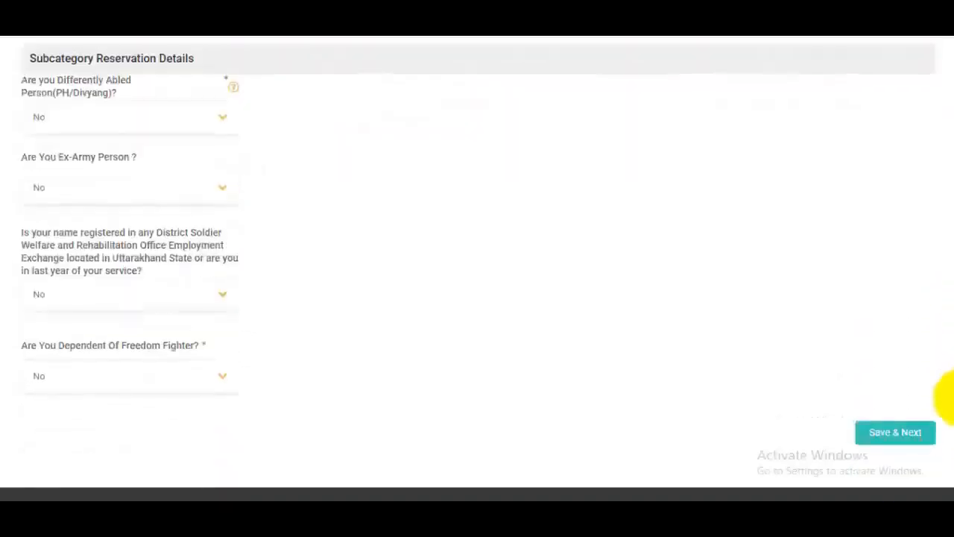
{"action": "left_click", "coordinate": [909, 440]}
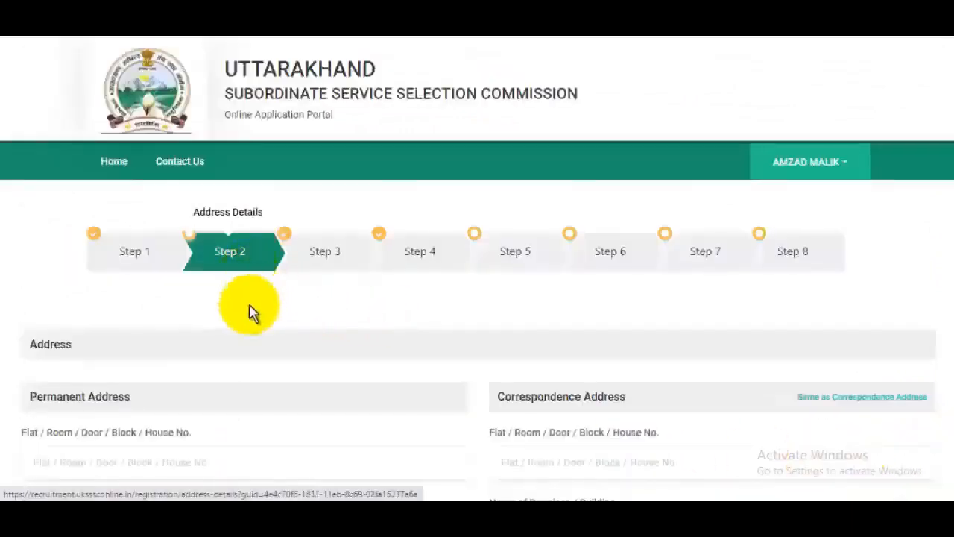
Examine the permanent address fields for house number, building, road, locality and landmark
{"action": "scroll", "coordinate": [249, 315], "scroll_direction": "down", "scroll_amount": 3}
{"action": "left_click_drag", "start_coordinate": [46, 184], "coordinate": [136, 192]}
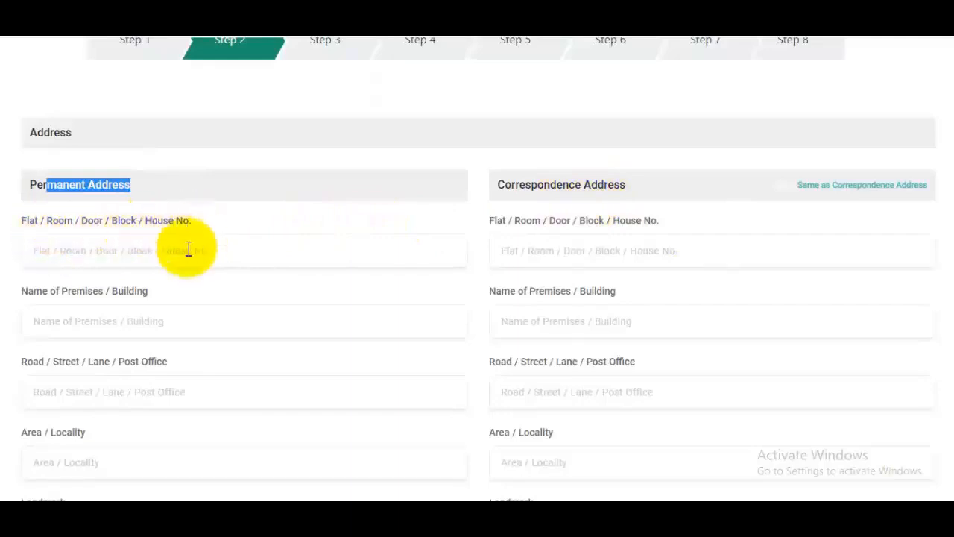
{"action": "left_click", "coordinate": [244, 247]}
{"action": "scroll", "coordinate": [223, 249], "scroll_direction": "down", "scroll_amount": 1}
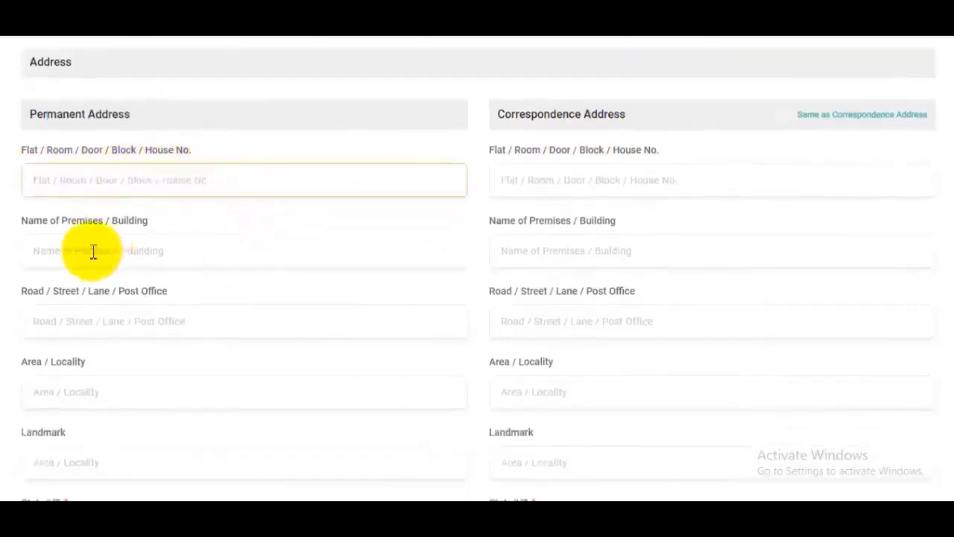
{"action": "left_click", "coordinate": [120, 250]}
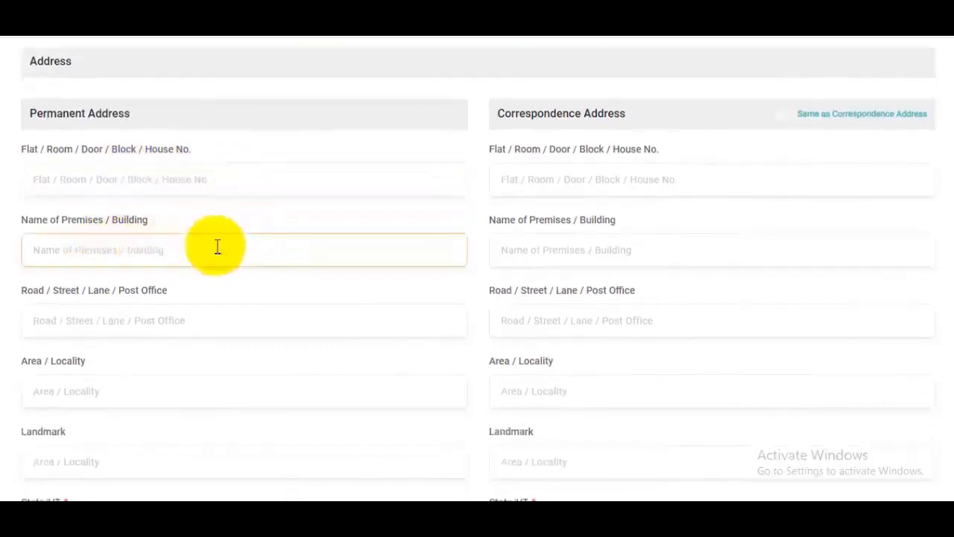
{"action": "scroll", "coordinate": [216, 247], "scroll_direction": "down", "scroll_amount": 1}
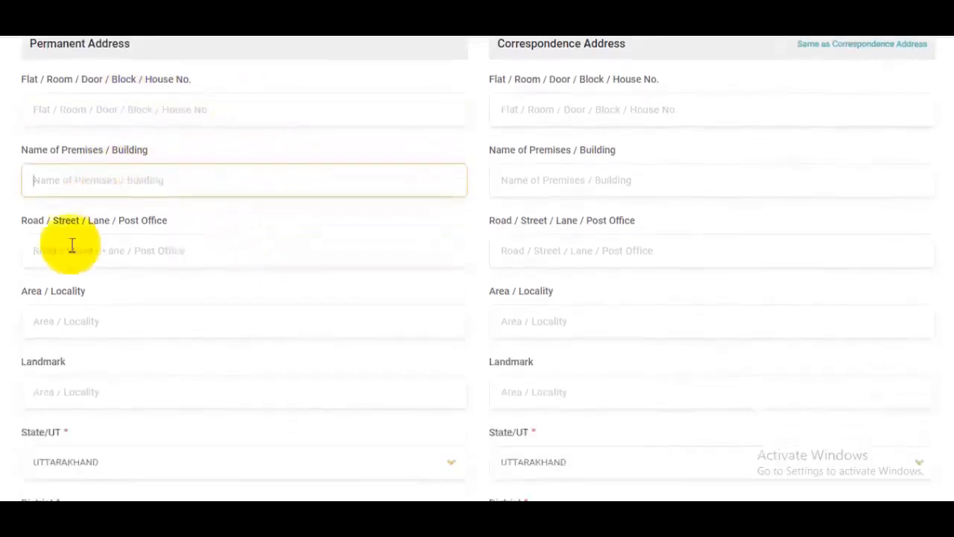
{"action": "left_click", "coordinate": [178, 249]}
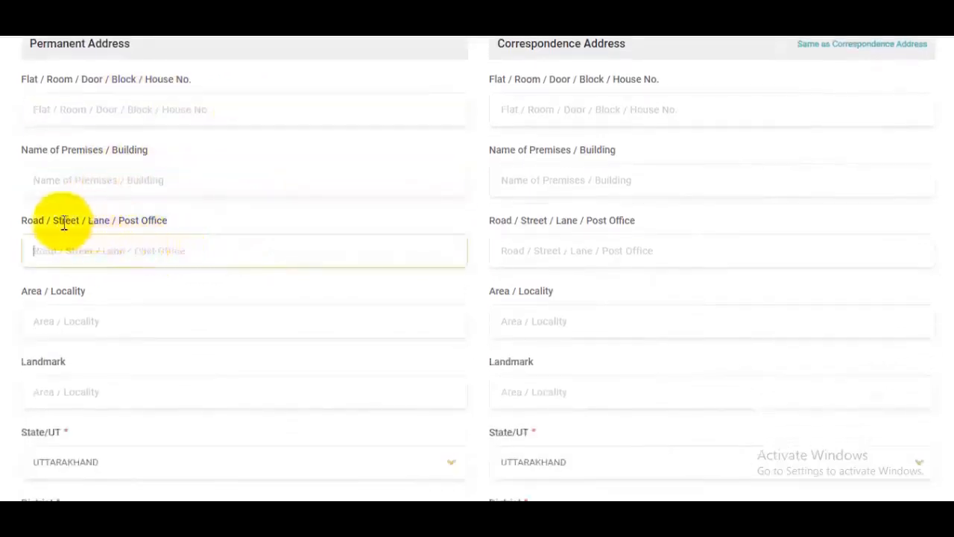
{"action": "left_click_drag", "start_coordinate": [65, 223], "coordinate": [137, 248]}
{"action": "scroll", "coordinate": [79, 319], "scroll_direction": "up", "scroll_amount": 1}
{"action": "scroll", "coordinate": [77, 319], "scroll_direction": "down", "scroll_amount": 3}
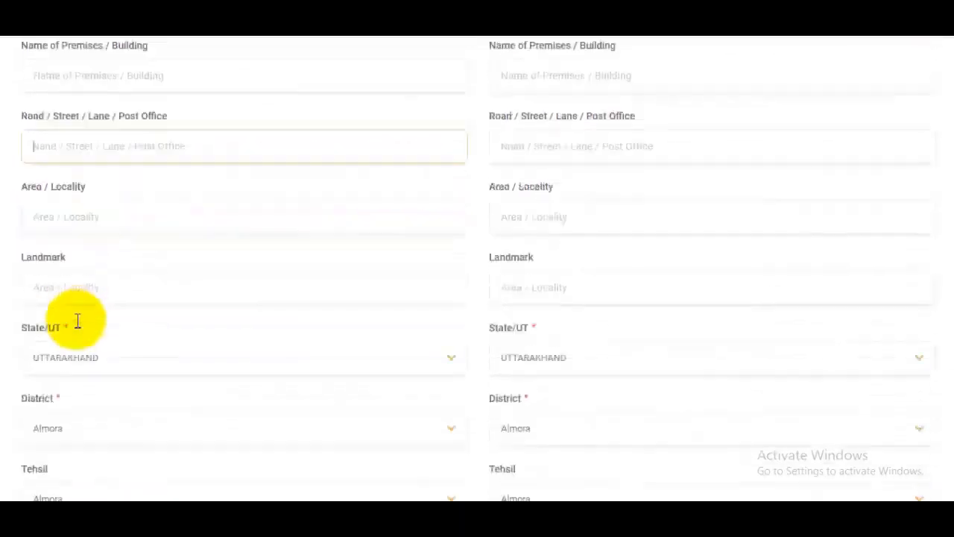
{"action": "left_click", "coordinate": [81, 249]}
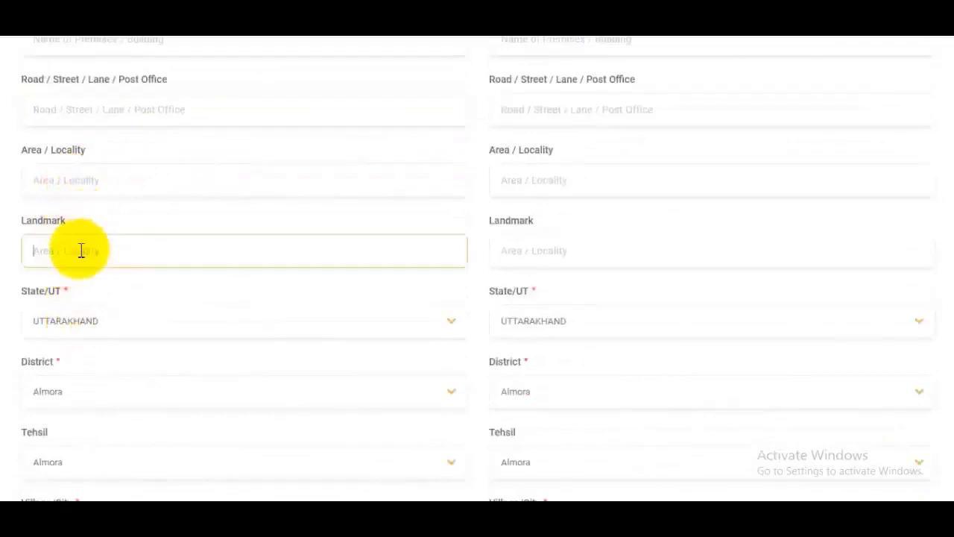
Keep UTTARAKHAND as the state of the permanent address
{"action": "left_click", "coordinate": [131, 324]}
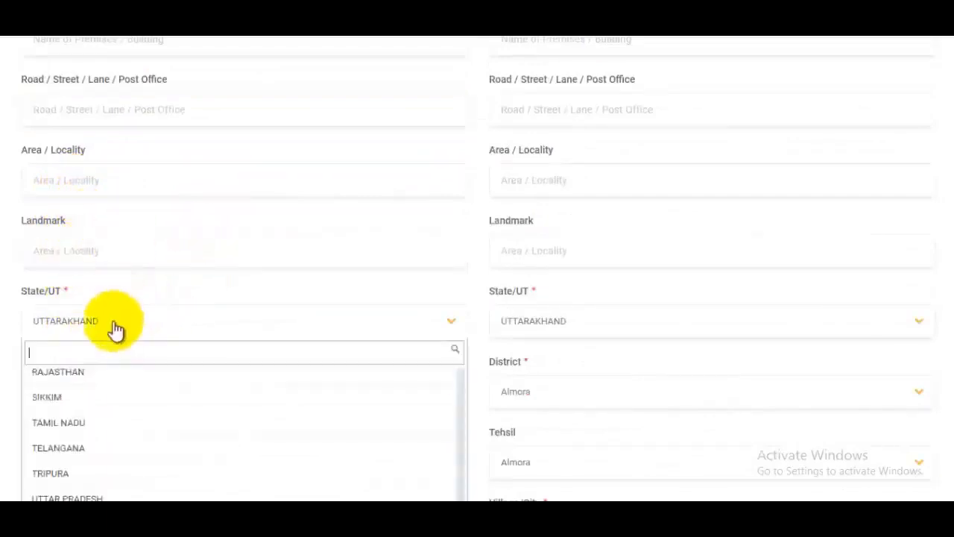
{"action": "left_click", "coordinate": [354, 257]}
{"action": "scroll", "coordinate": [202, 277], "scroll_direction": "down", "scroll_amount": 2}
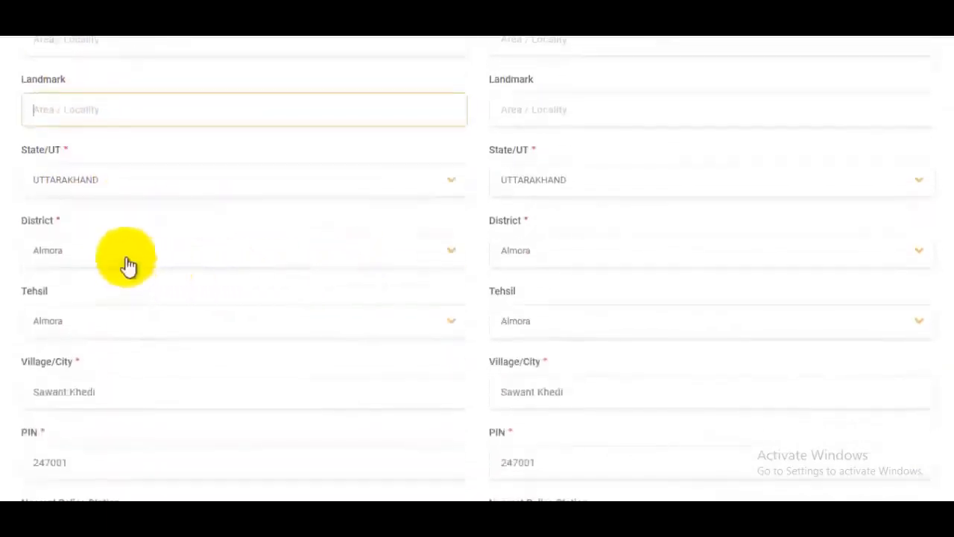
Keep the prefilled district, tehsil, village and PIN of the permanent address, and enter Tapri as its nearest police station
{"action": "left_click", "coordinate": [103, 328]}
{"action": "left_click", "coordinate": [228, 278]}
{"action": "scroll", "coordinate": [227, 278], "scroll_direction": "down", "scroll_amount": 2}
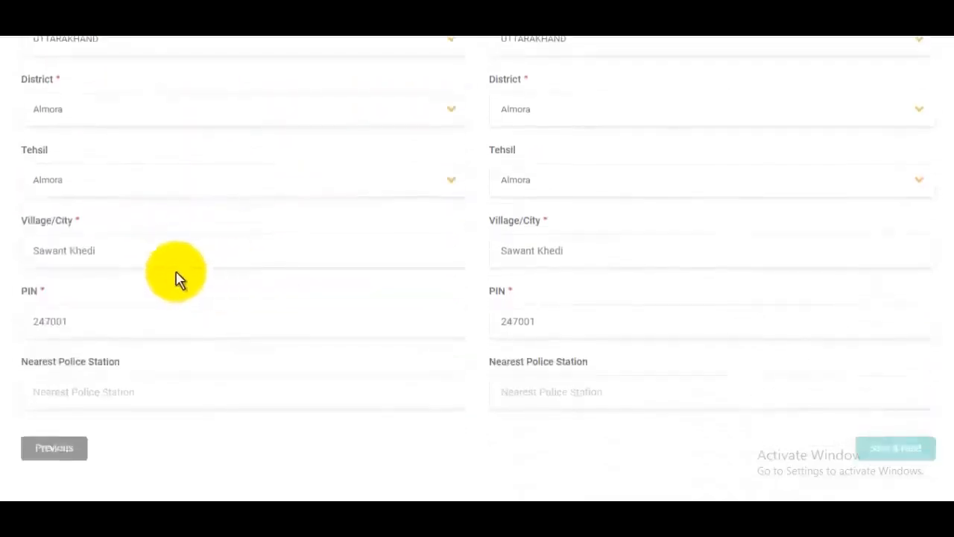
{"action": "left_click", "coordinate": [111, 250]}
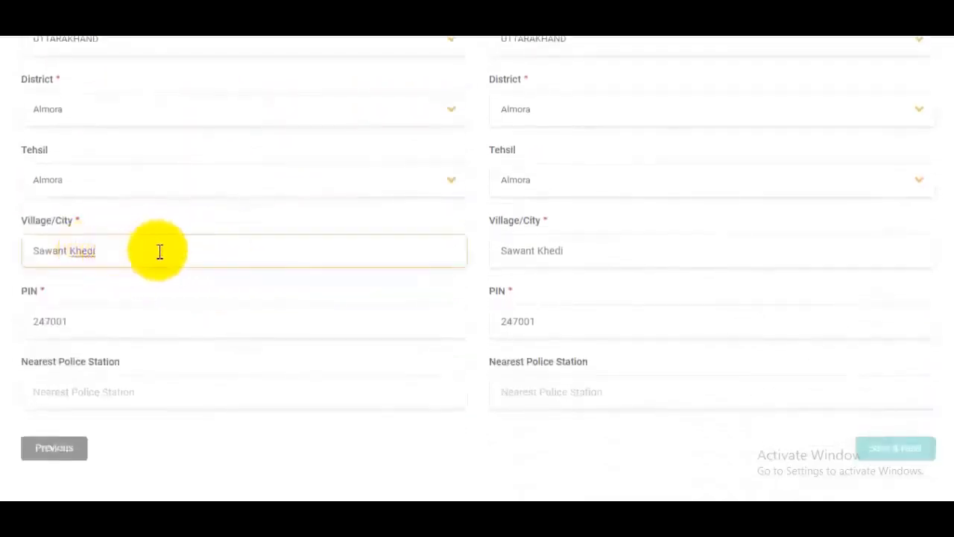
{"action": "left_click", "coordinate": [134, 316]}
{"action": "left_click", "coordinate": [102, 391]}
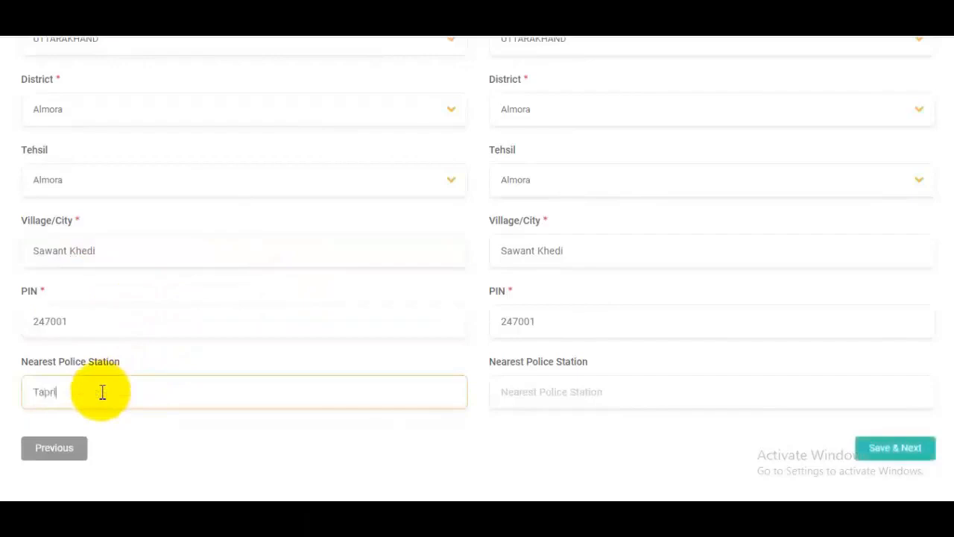
{"action": "type", "text": "Tapri"}
Make the correspondence address the same as the permanent address, and save the address details to proceed
{"action": "scroll", "coordinate": [499, 305], "scroll_direction": "up", "scroll_amount": 4}
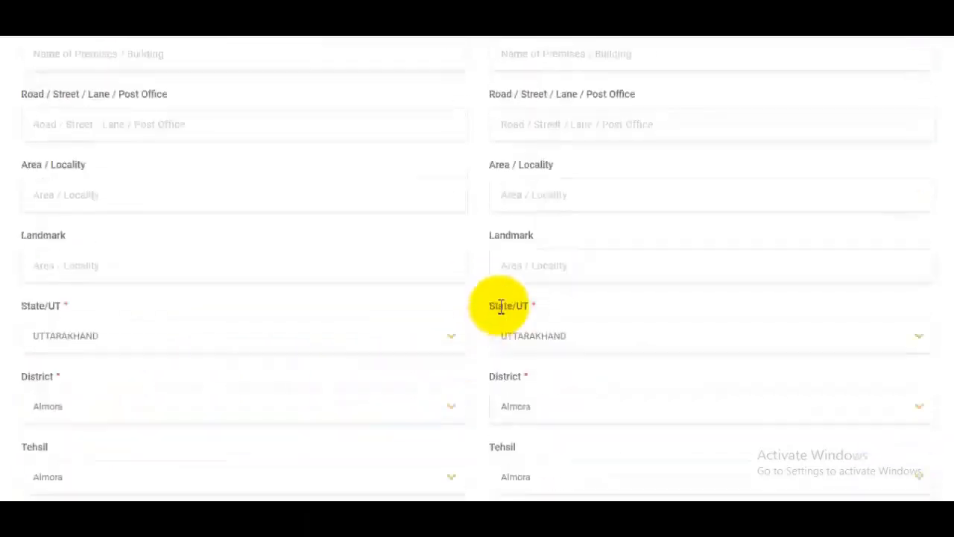
{"action": "scroll", "coordinate": [500, 307], "scroll_direction": "up", "scroll_amount": 4}
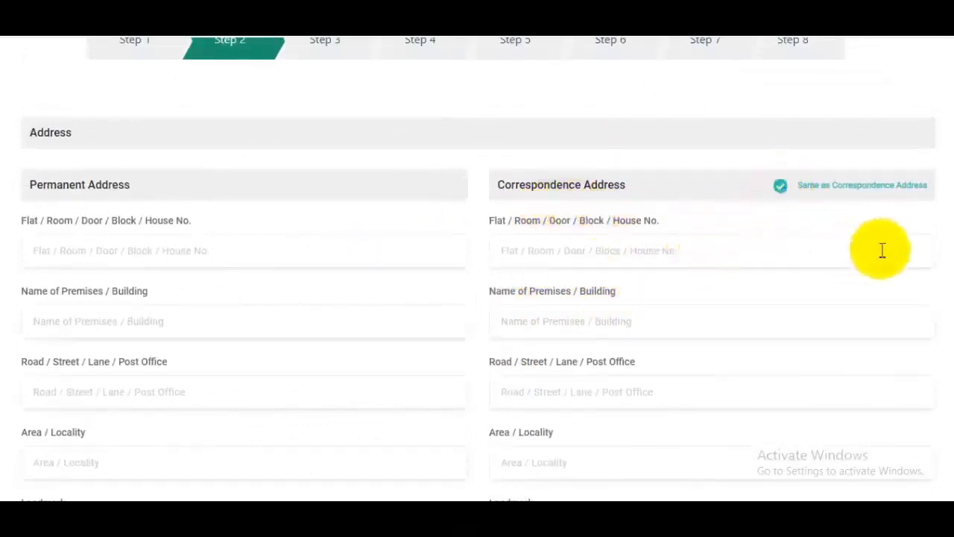
{"action": "scroll", "coordinate": [947, 293], "scroll_direction": "down", "scroll_amount": 6}
{"action": "scroll", "coordinate": [943, 381], "scroll_direction": "down", "scroll_amount": 2}
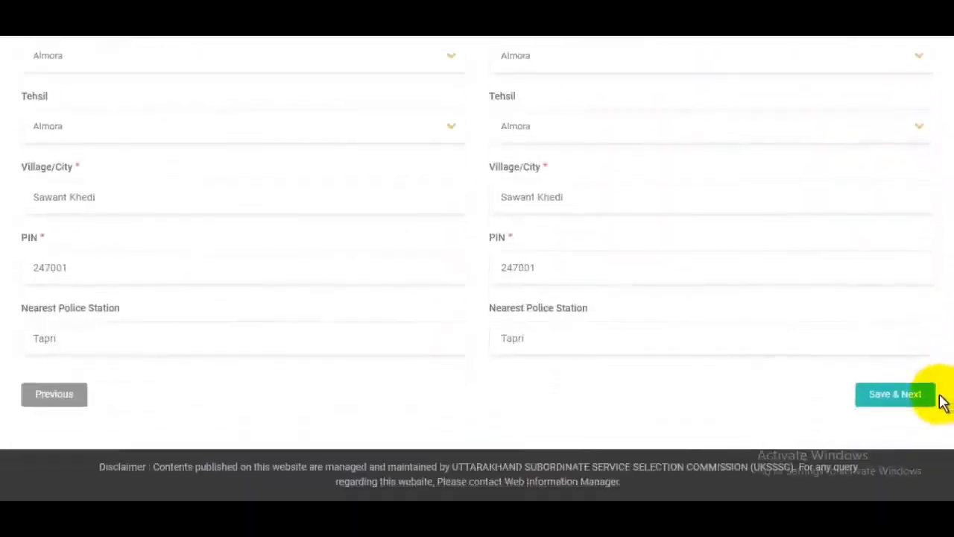
{"action": "left_click", "coordinate": [892, 401]}
Answer No to the question about any pending criminal case in the Black List/Declaration section
{"action": "scroll", "coordinate": [337, 317], "scroll_direction": "down", "scroll_amount": 3}
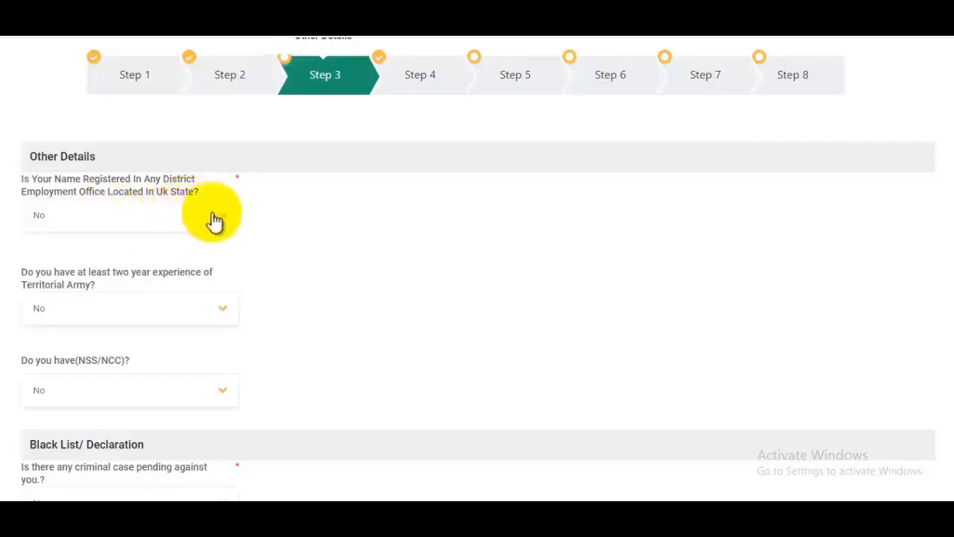
{"action": "scroll", "coordinate": [97, 273], "scroll_direction": "down", "scroll_amount": 1}
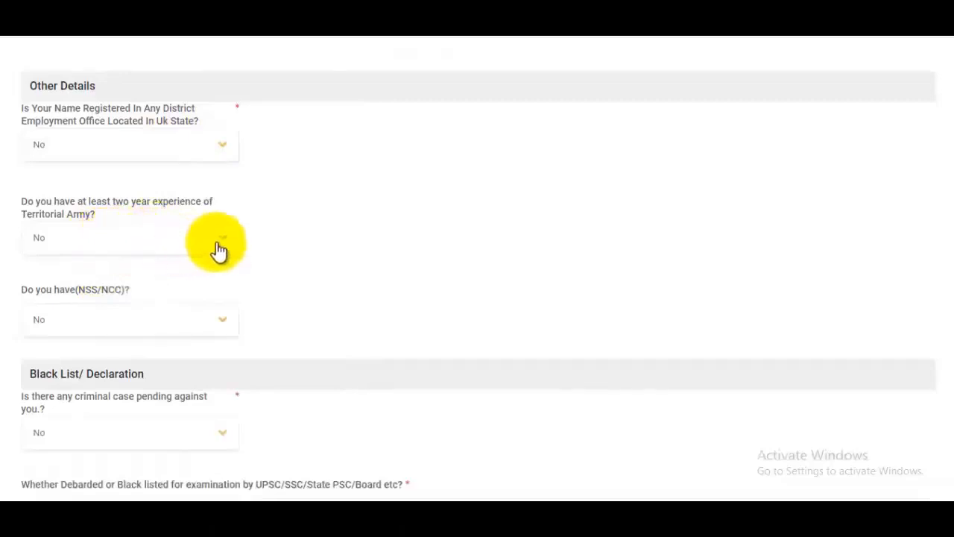
{"action": "scroll", "coordinate": [113, 254], "scroll_direction": "down", "scroll_amount": 1}
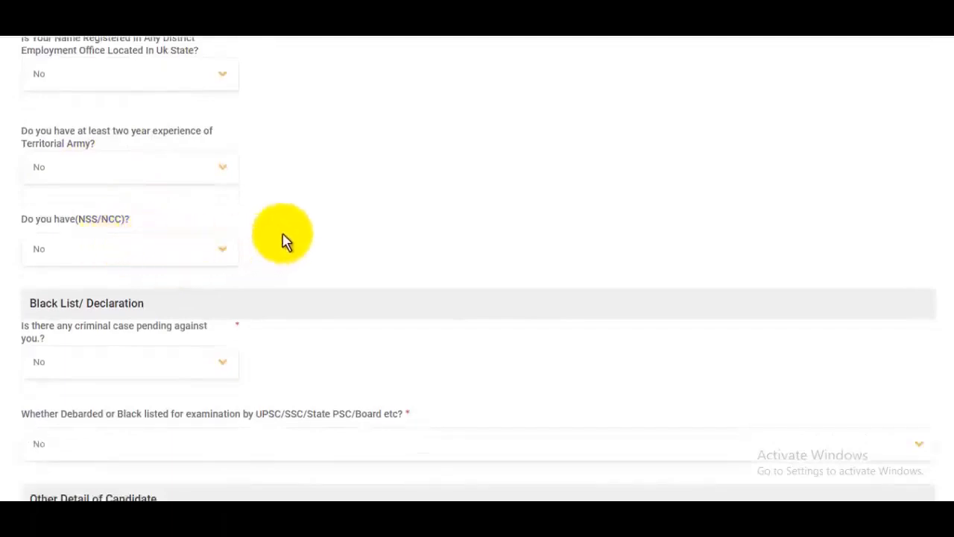
{"action": "scroll", "coordinate": [283, 240], "scroll_direction": "down", "scroll_amount": 1}
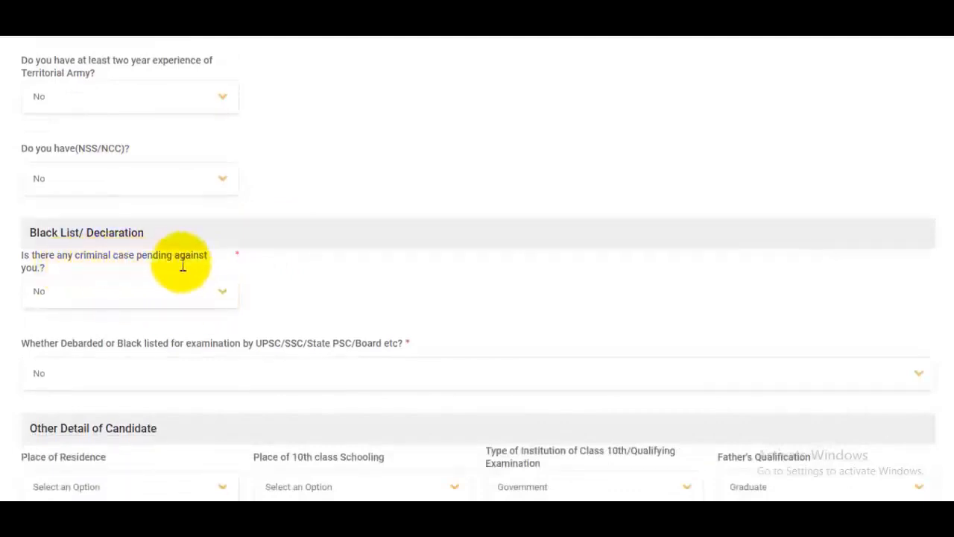
{"action": "left_click", "coordinate": [112, 292]}
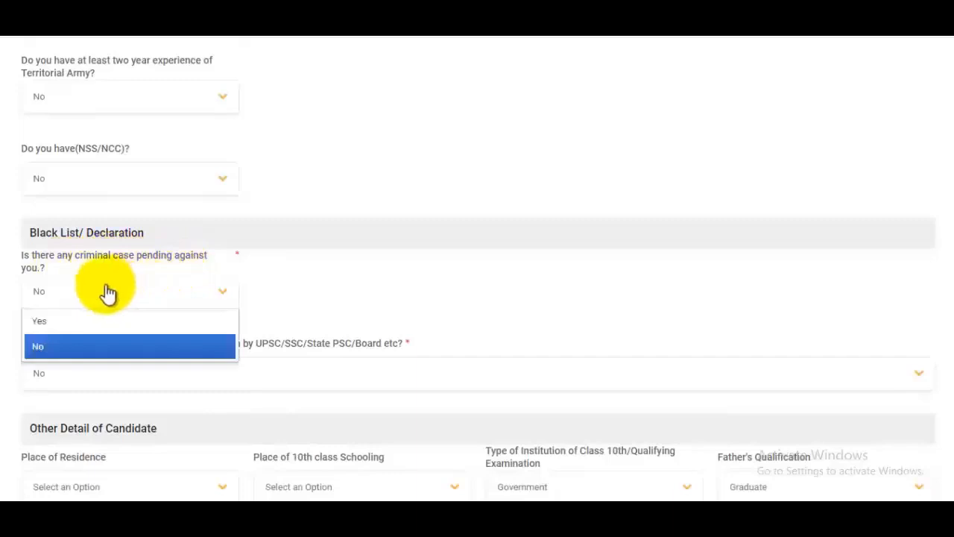
{"action": "left_click", "coordinate": [62, 345]}
Set the place of residence and place of 10th class schooling to Rural, keeping Government as the institution type
{"action": "scroll", "coordinate": [377, 294], "scroll_direction": "down", "scroll_amount": 2}
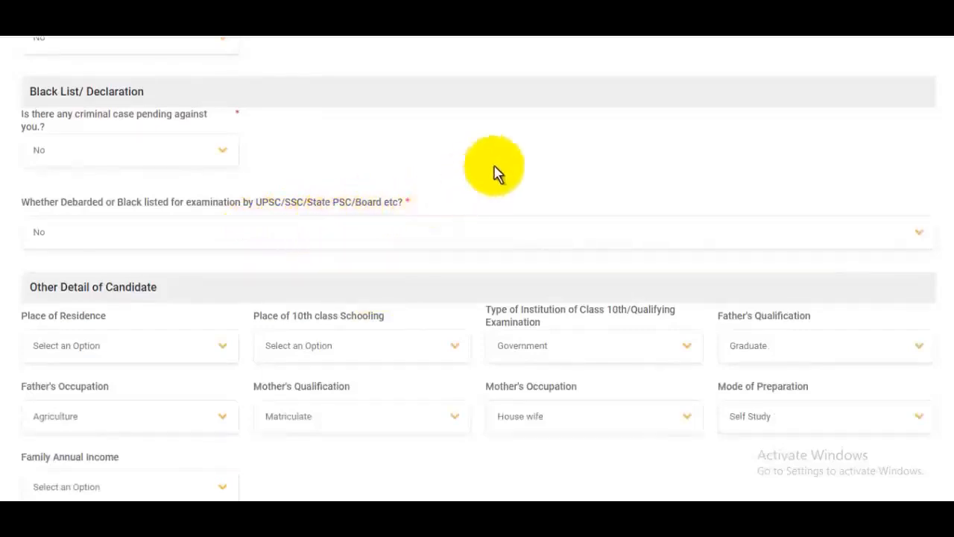
{"action": "scroll", "coordinate": [494, 173], "scroll_direction": "down", "scroll_amount": 2}
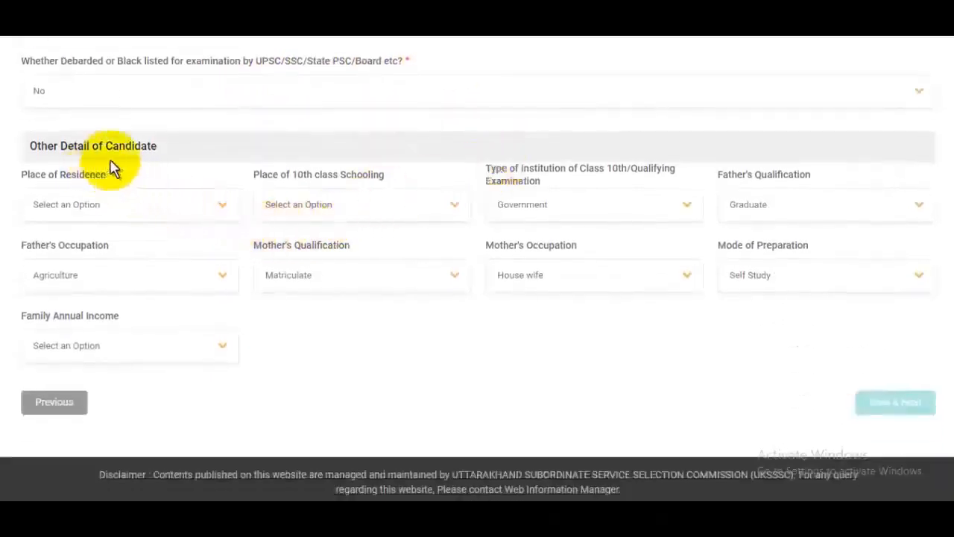
{"action": "left_click", "coordinate": [136, 211]}
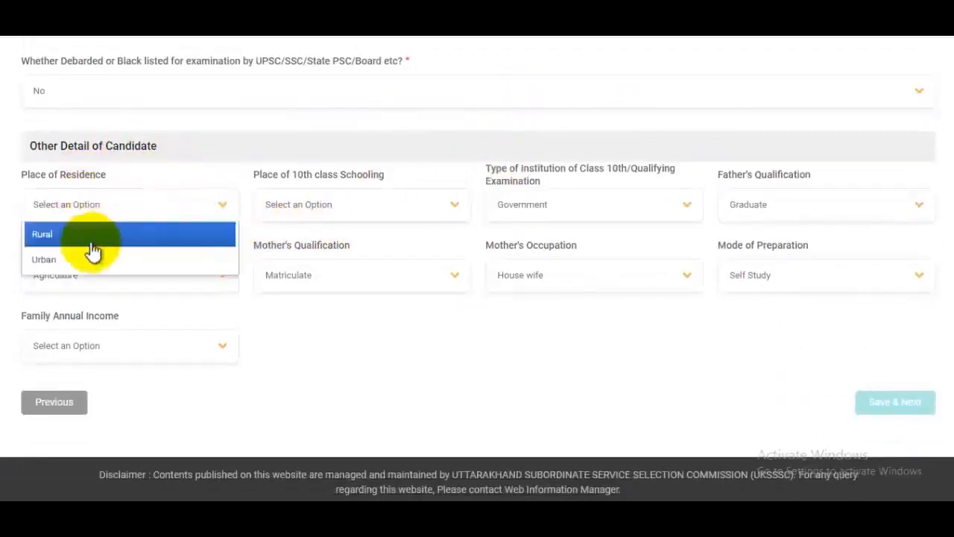
{"action": "left_click", "coordinate": [65, 235]}
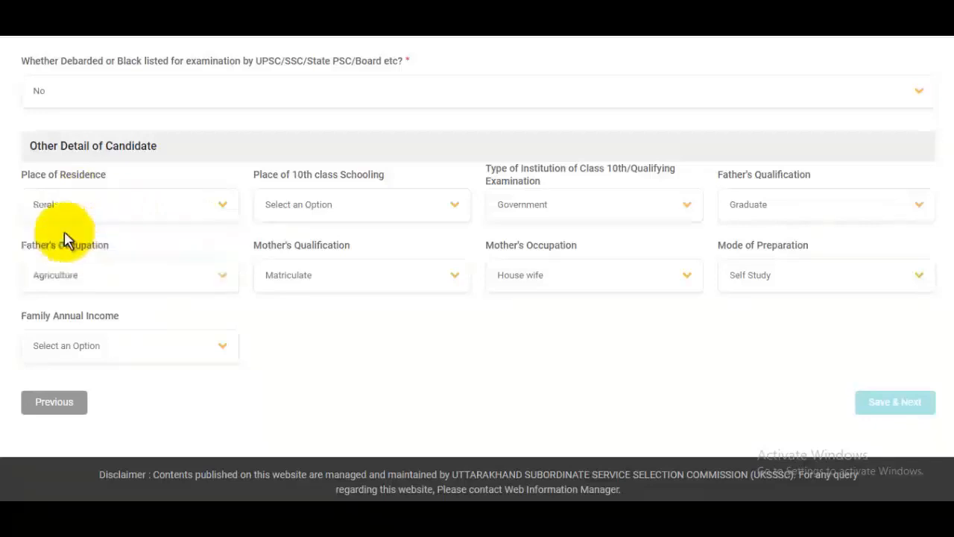
{"action": "left_click", "coordinate": [364, 216]}
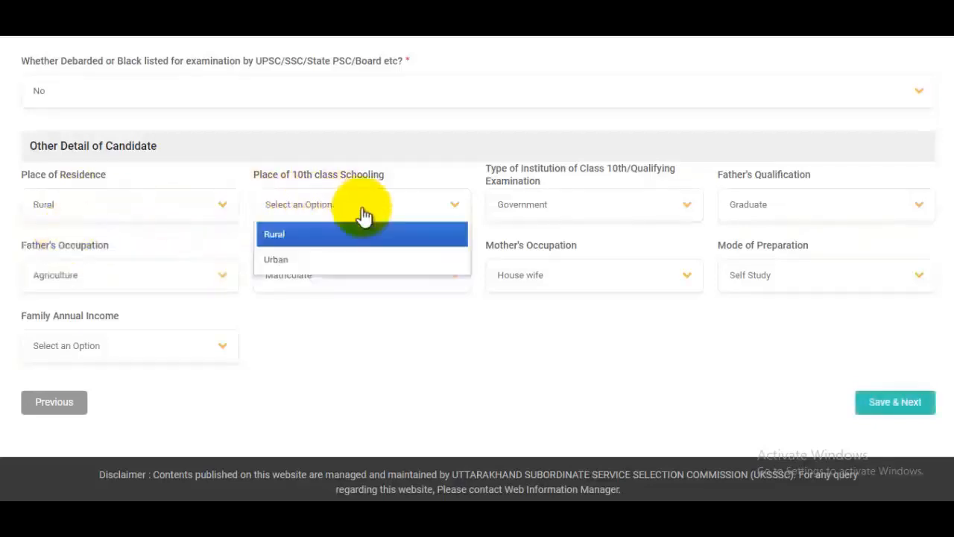
{"action": "left_click", "coordinate": [314, 237]}
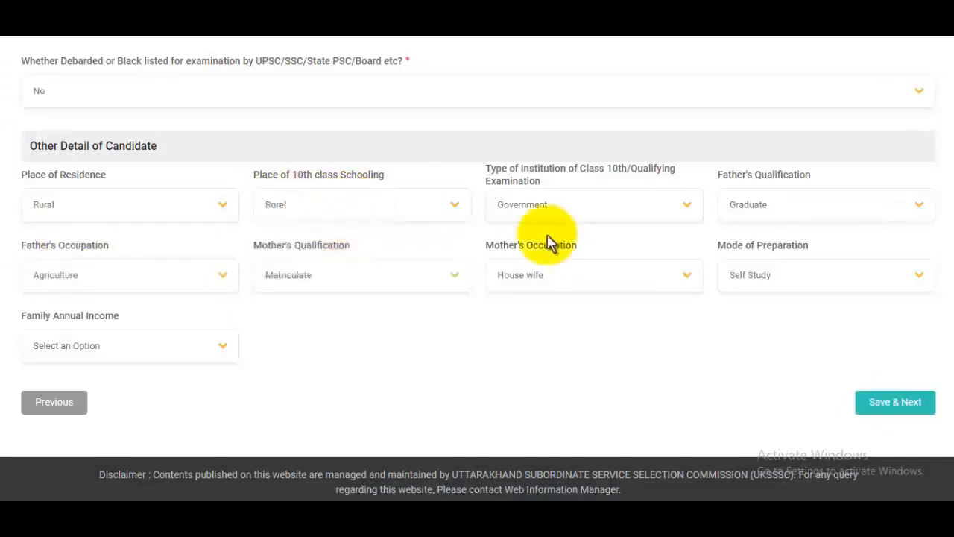
{"action": "left_click", "coordinate": [585, 209]}
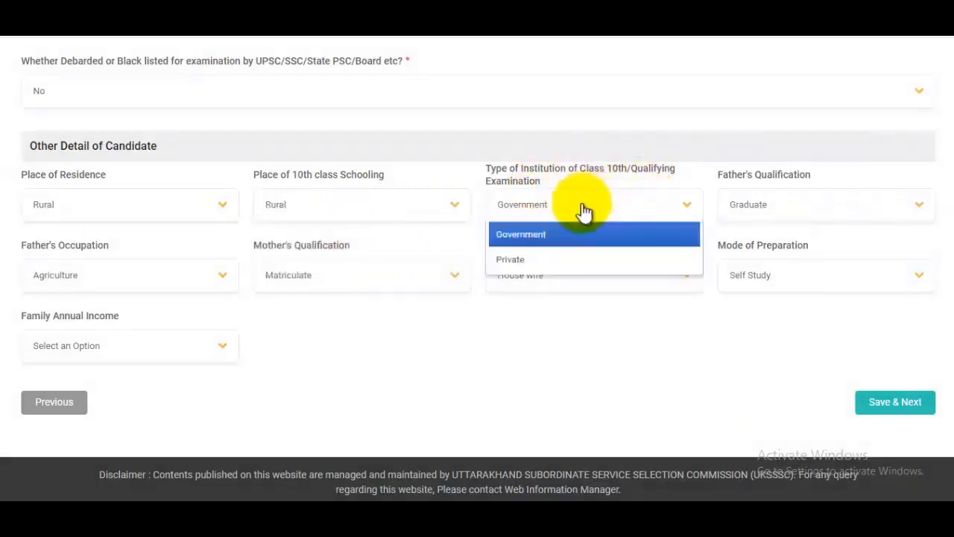
{"action": "left_click", "coordinate": [543, 237]}
Keep Graduate as the father's qualification and Agriculture as the father's occupation
{"action": "left_click", "coordinate": [789, 208]}
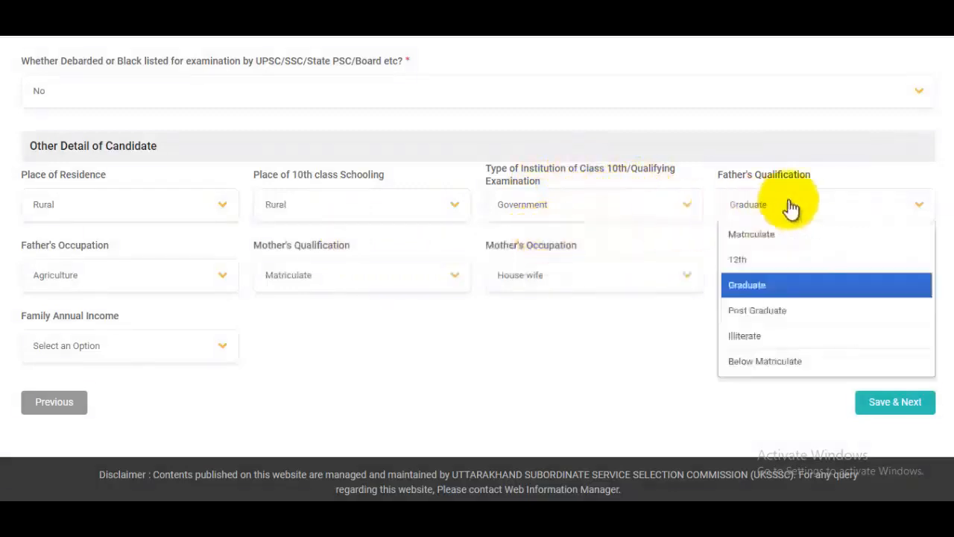
{"action": "left_click", "coordinate": [768, 285]}
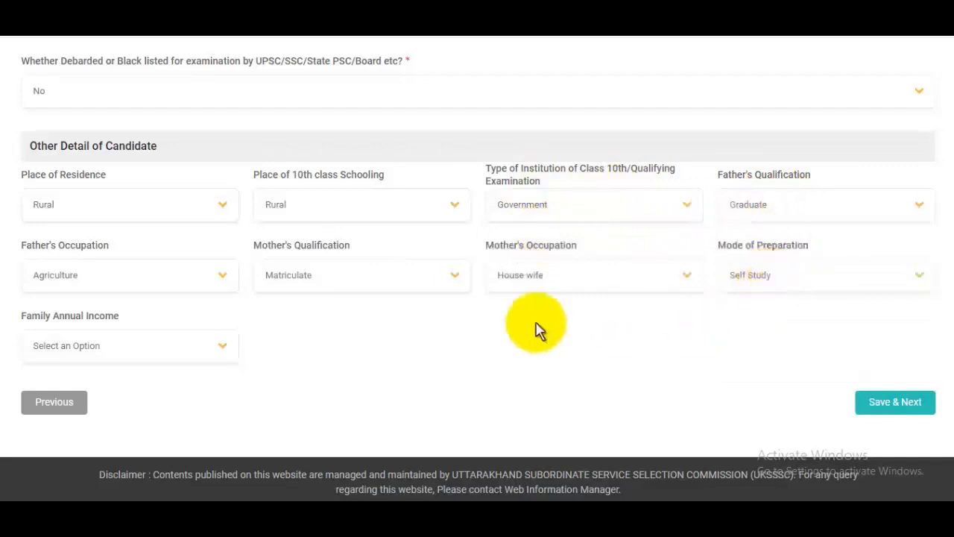
{"action": "left_click", "coordinate": [94, 286]}
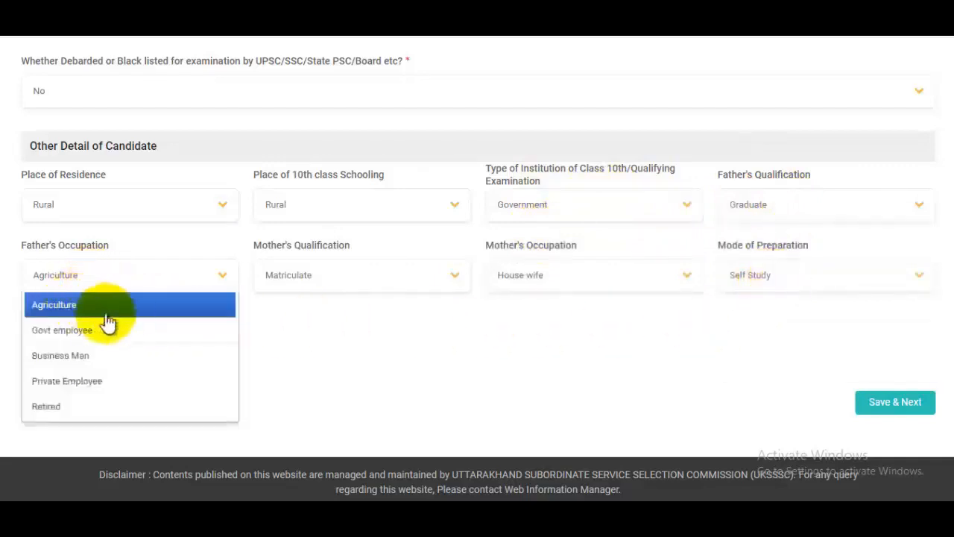
{"action": "left_click", "coordinate": [103, 309]}
Keep the mother's qualification as Matriculate, her occupation as House wife and the mode of preparation as Self Study
{"action": "left_click", "coordinate": [361, 278]}
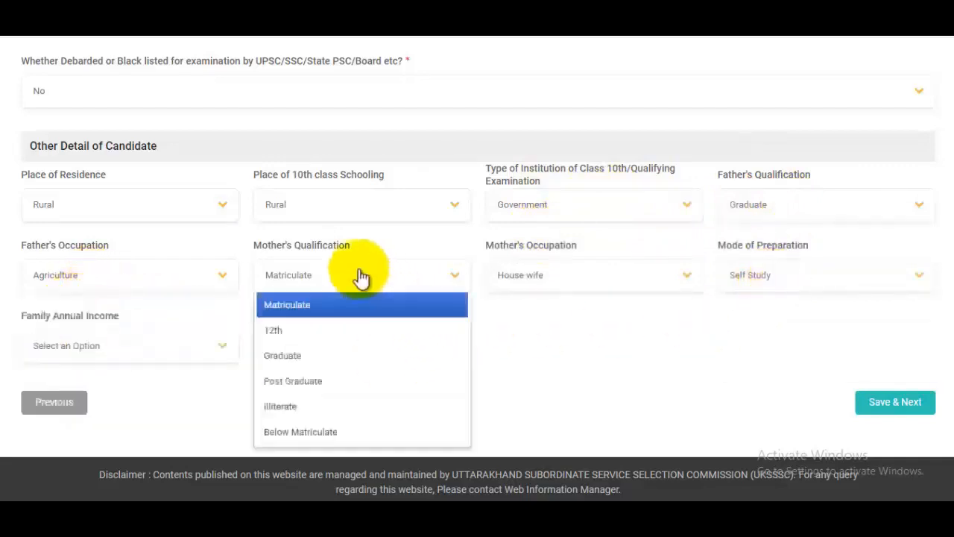
{"action": "left_click", "coordinate": [313, 307]}
{"action": "left_click", "coordinate": [590, 283]}
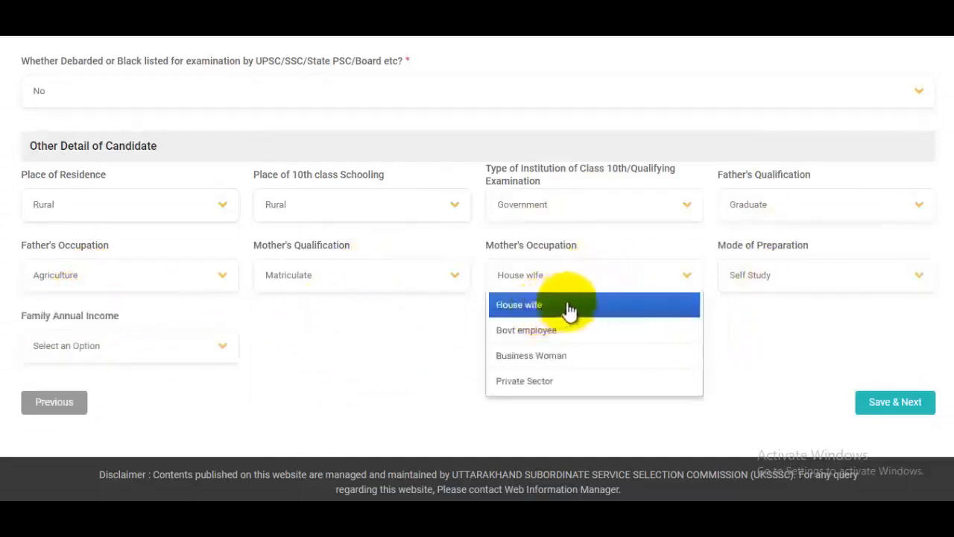
{"action": "left_click", "coordinate": [749, 349]}
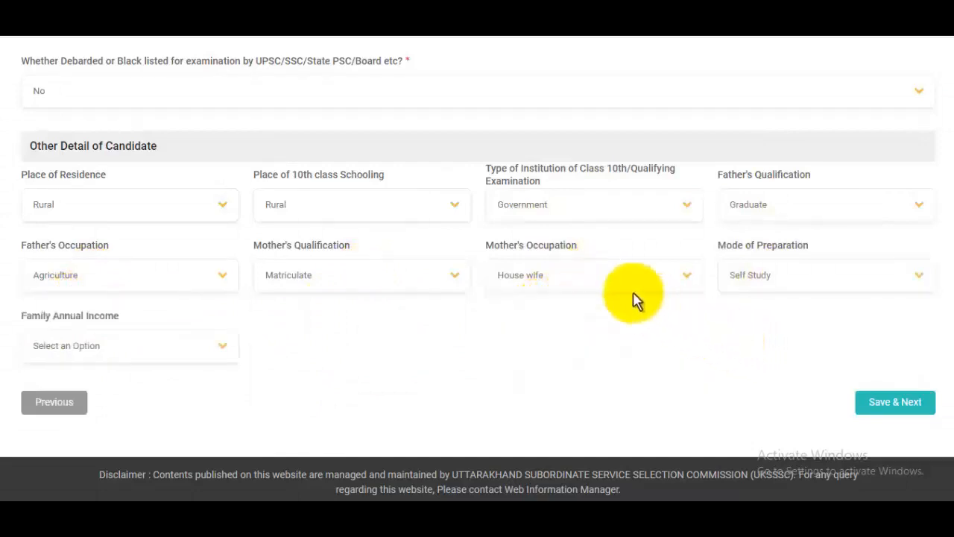
{"action": "left_click", "coordinate": [796, 277]}
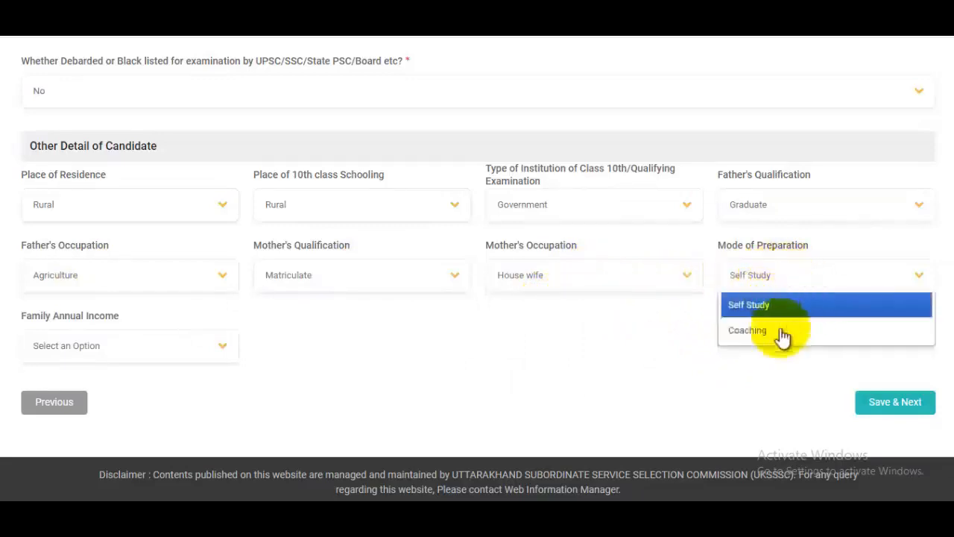
{"action": "left_click", "coordinate": [738, 372]}
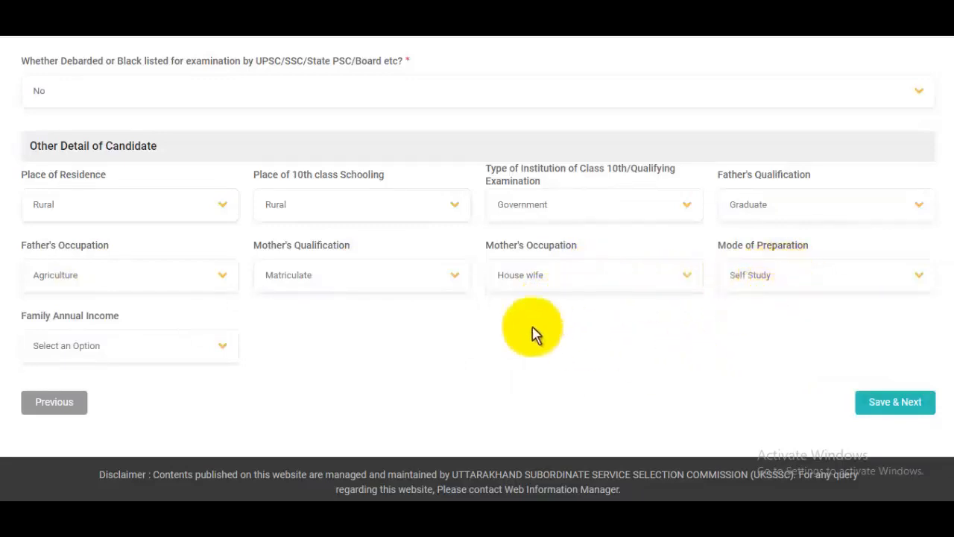
Set the family annual income to 2.5 lakh to 8 lakh and save the other details to proceed
{"action": "left_click", "coordinate": [124, 360]}
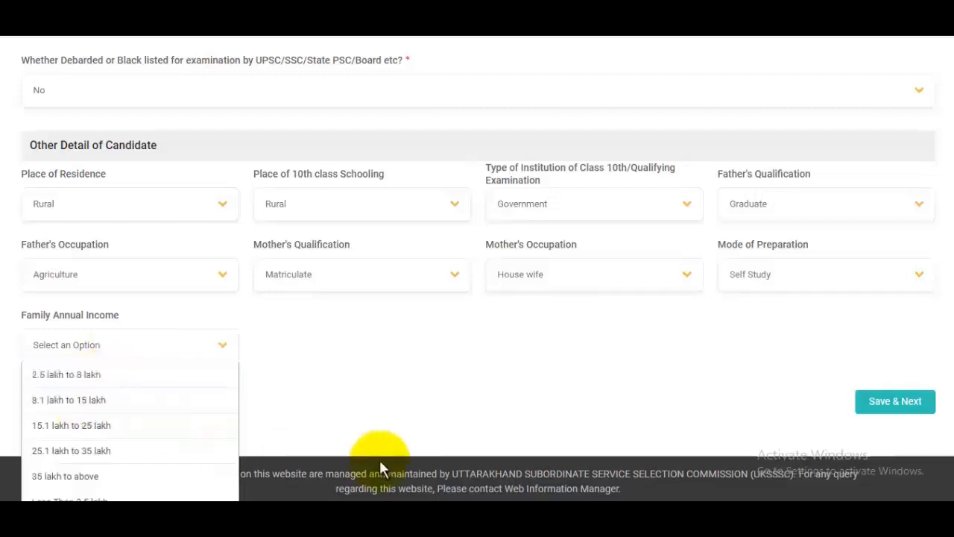
{"action": "scroll", "coordinate": [380, 460], "scroll_direction": "down", "scroll_amount": 1}
{"action": "left_click", "coordinate": [106, 337]}
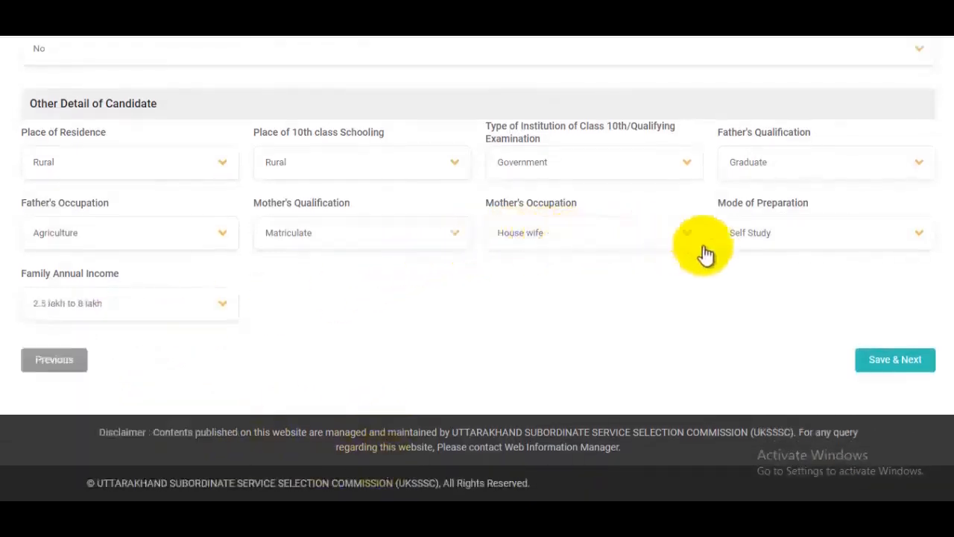
{"action": "left_click", "coordinate": [887, 360]}
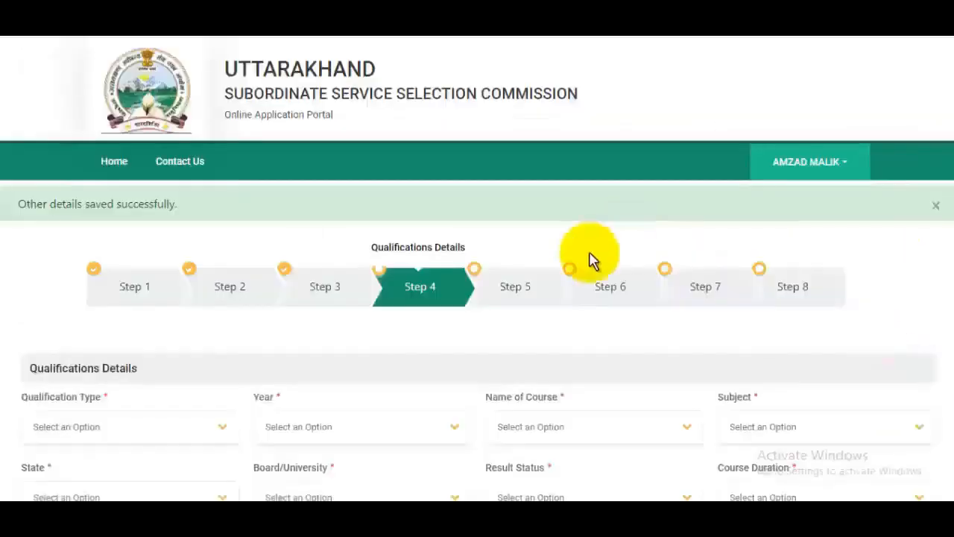
Set the qualification type to SSC/Matric/High School and the year to 2010
{"action": "scroll", "coordinate": [536, 279], "scroll_direction": "down", "scroll_amount": 3}
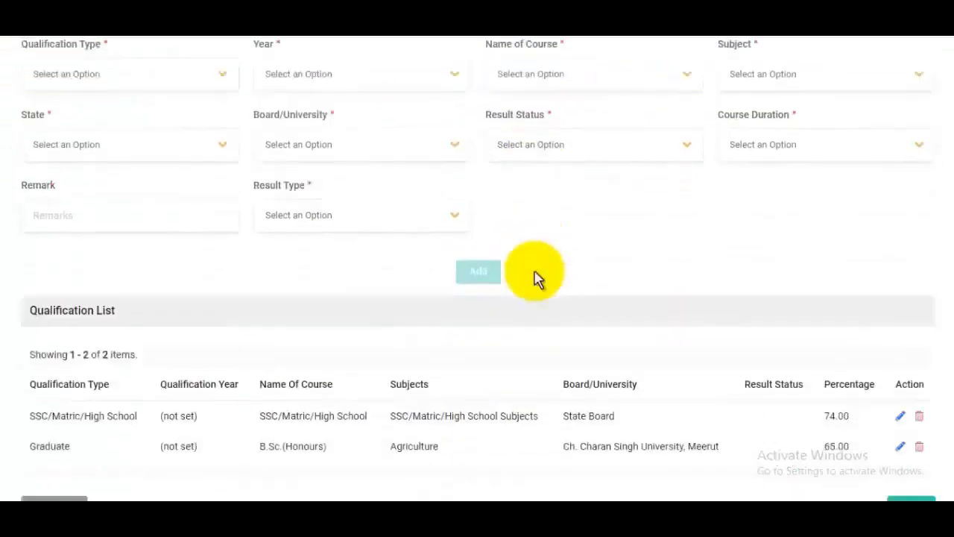
{"action": "scroll", "coordinate": [534, 279], "scroll_direction": "up", "scroll_amount": 3}
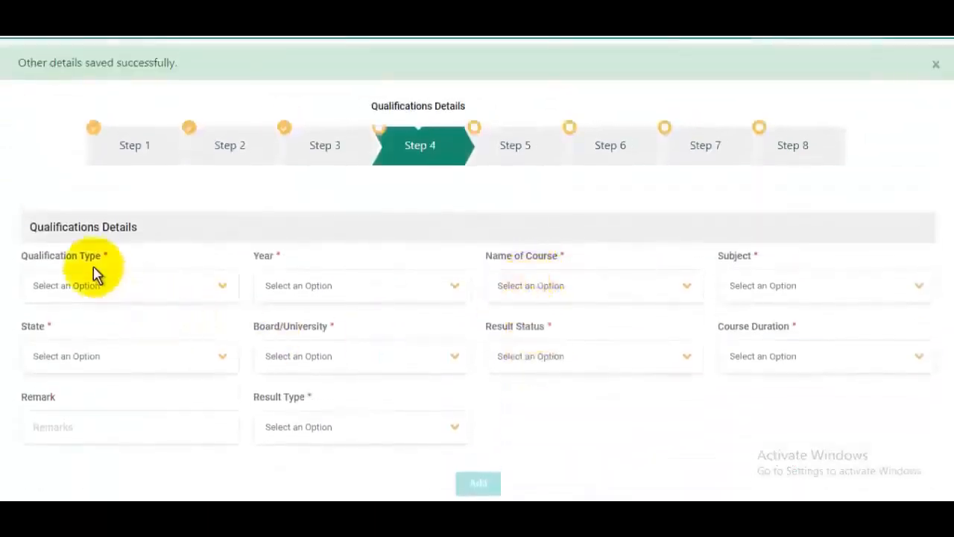
{"action": "left_click", "coordinate": [94, 290]}
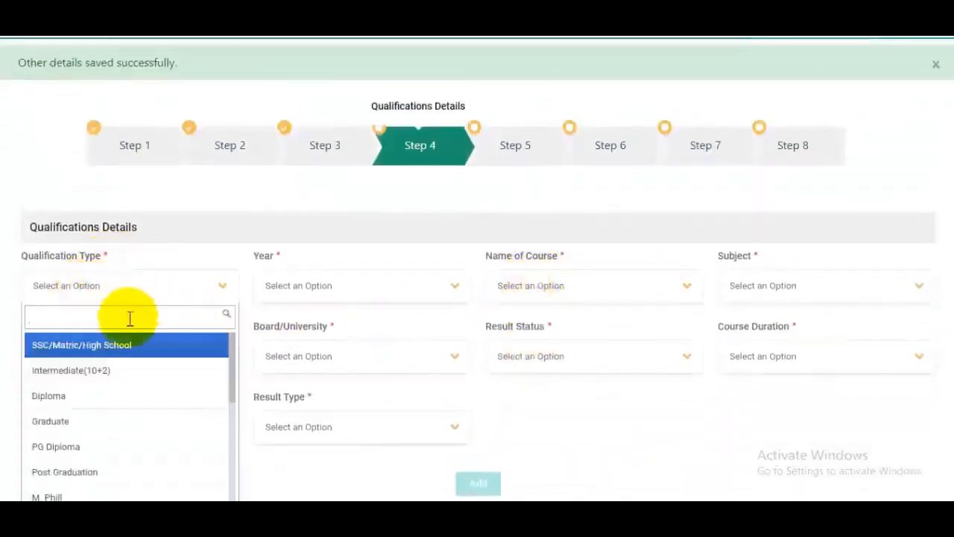
{"action": "scroll", "coordinate": [131, 368], "scroll_direction": "down", "scroll_amount": 5}
{"action": "scroll", "coordinate": [137, 369], "scroll_direction": "up", "scroll_amount": 5}
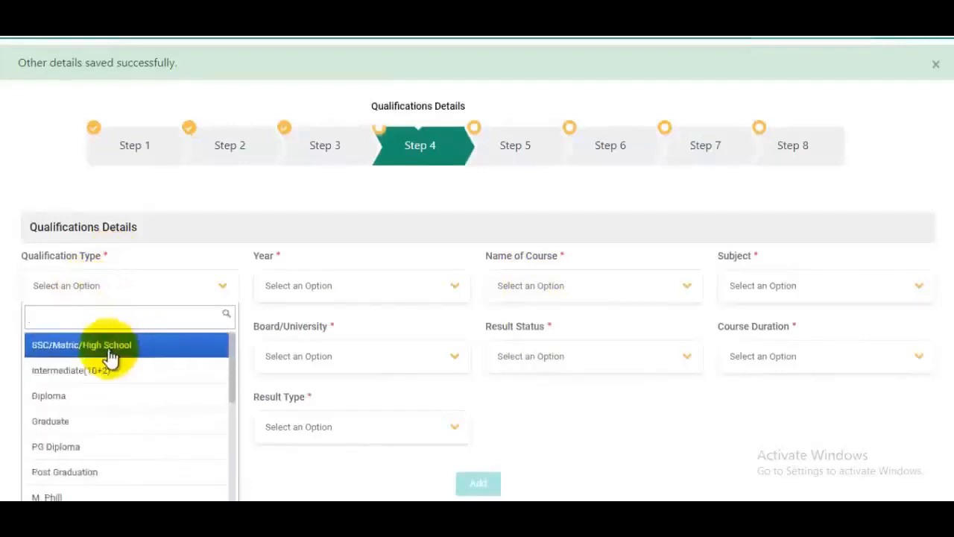
{"action": "left_click", "coordinate": [109, 348]}
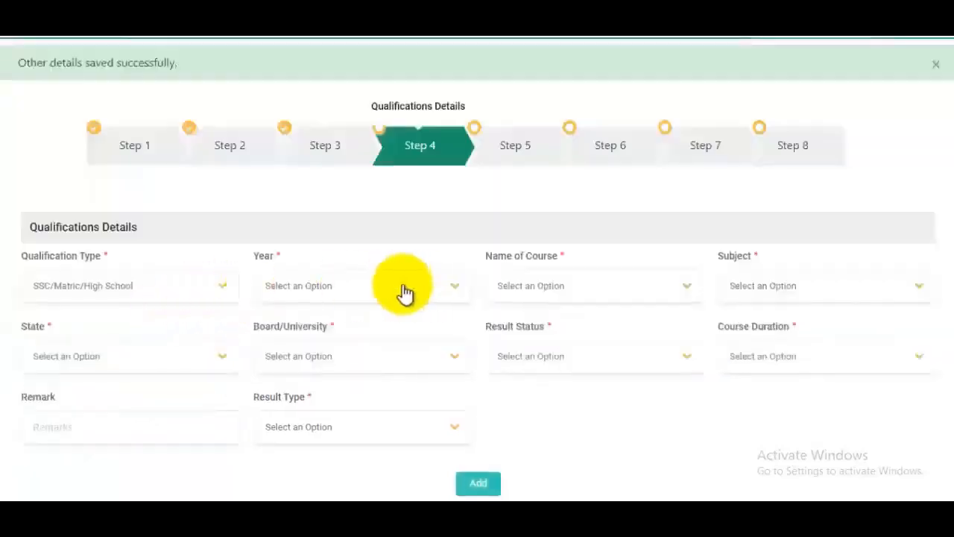
{"action": "left_click", "coordinate": [326, 291]}
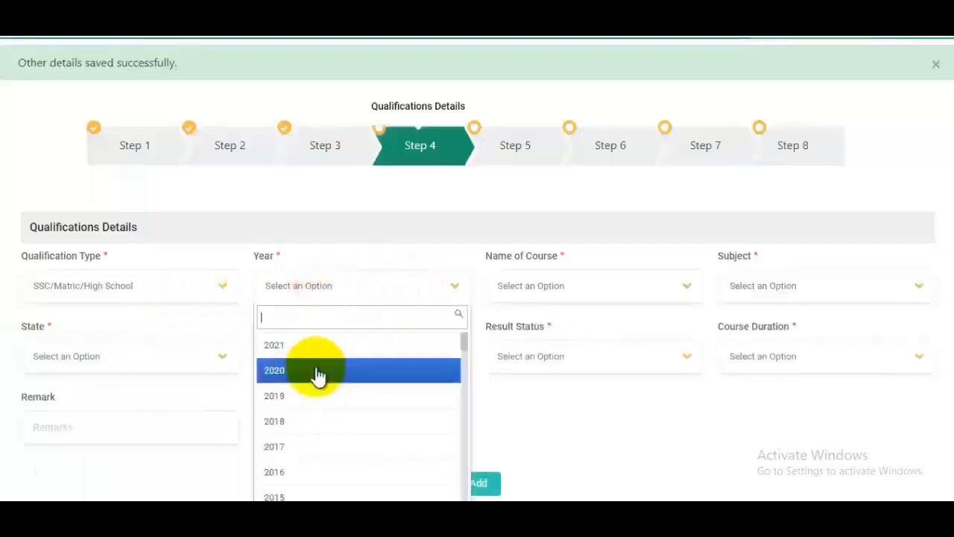
{"action": "type", "text": "2010"}
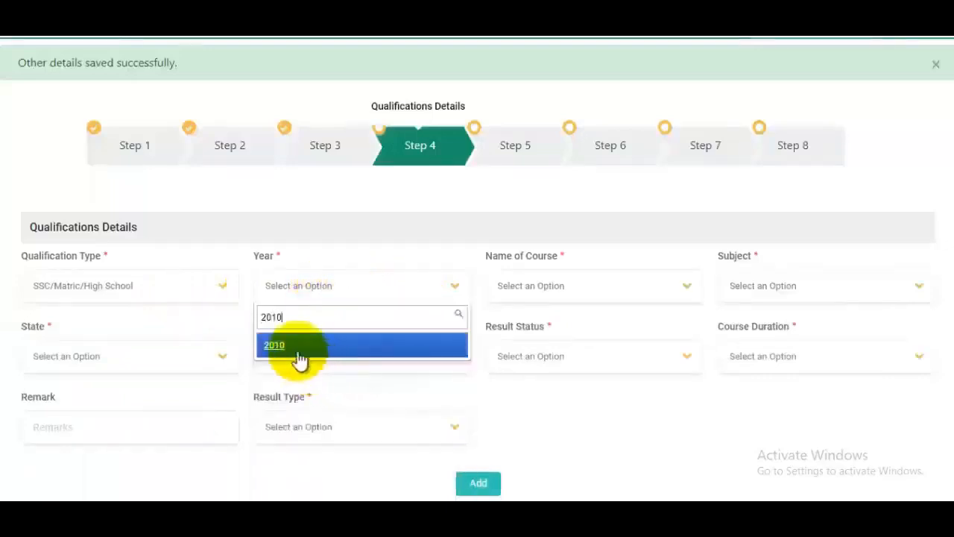
{"action": "left_click", "coordinate": [299, 346]}
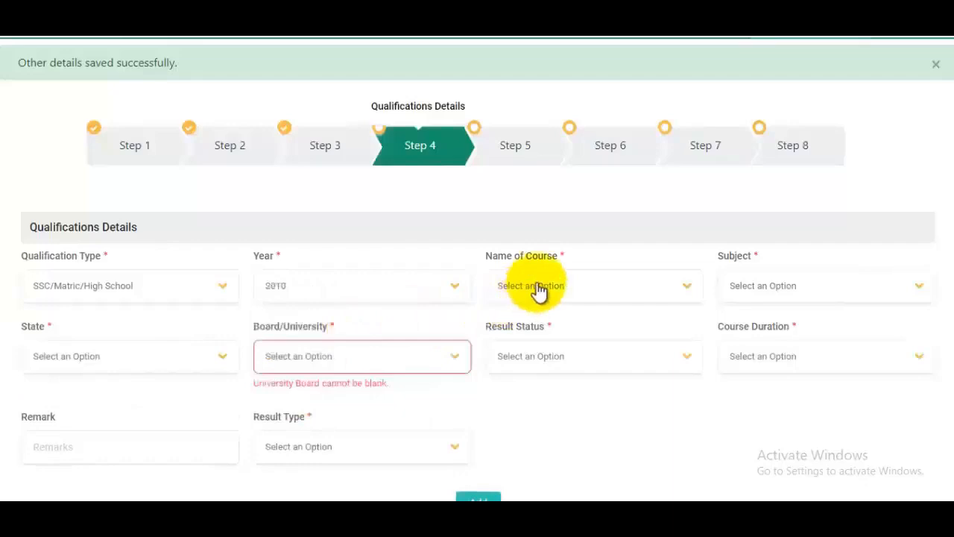
Choose SSC/Matric/High School as the course name and SSC/Matric/High School Subject as the subject
{"action": "left_click", "coordinate": [552, 289]}
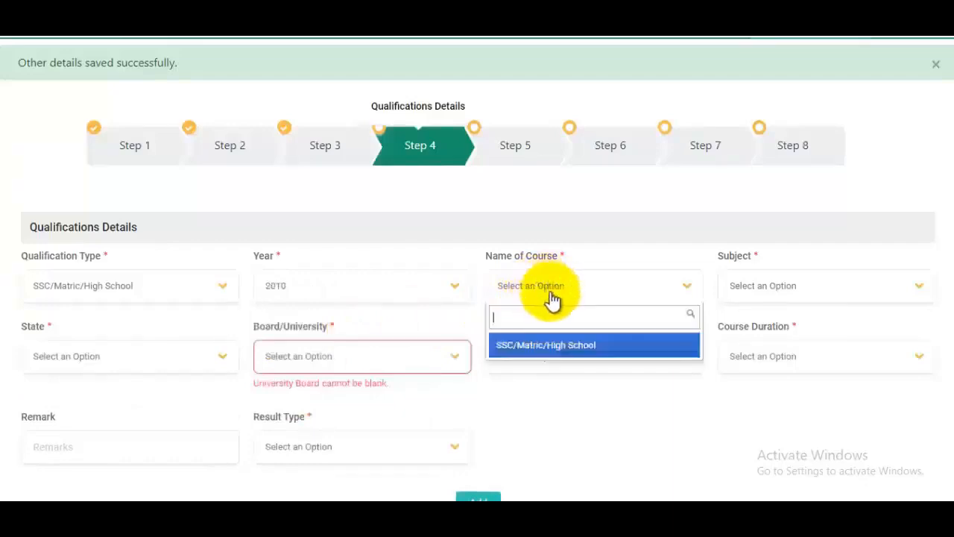
{"action": "left_click", "coordinate": [547, 347]}
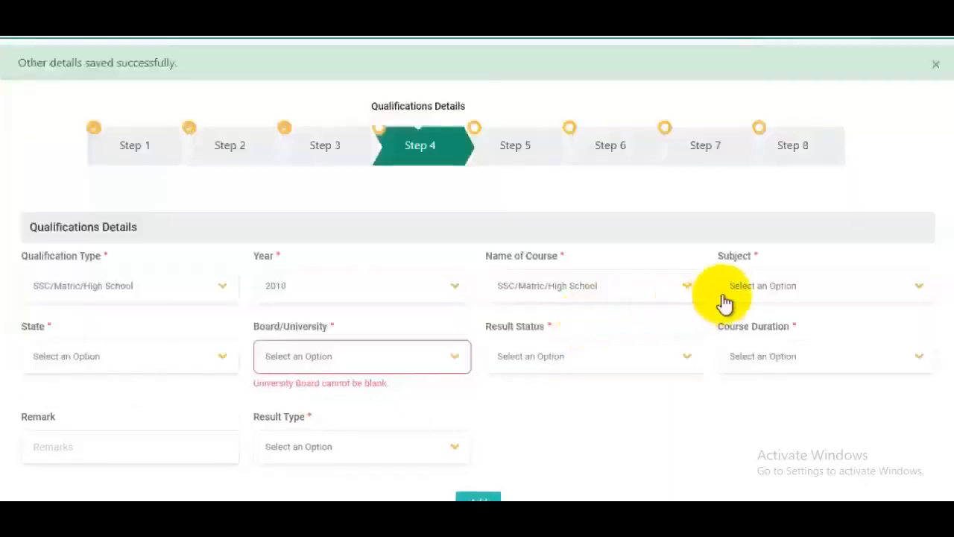
{"action": "left_click", "coordinate": [781, 297]}
{"action": "left_click", "coordinate": [776, 345]}
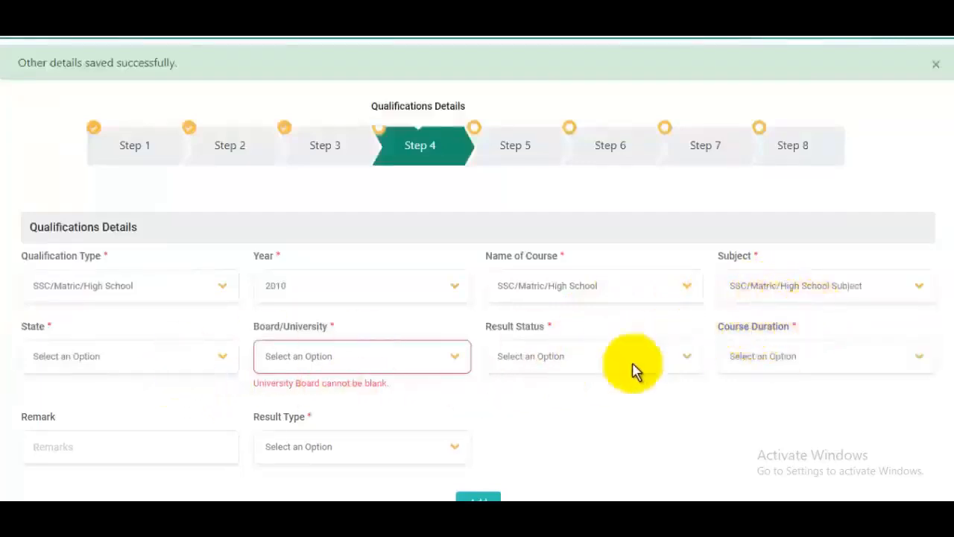
Set the qualification's state to UTTARAKHAND and its board to CBSE
{"action": "left_click", "coordinate": [181, 365]}
{"action": "type", "text": "u"}
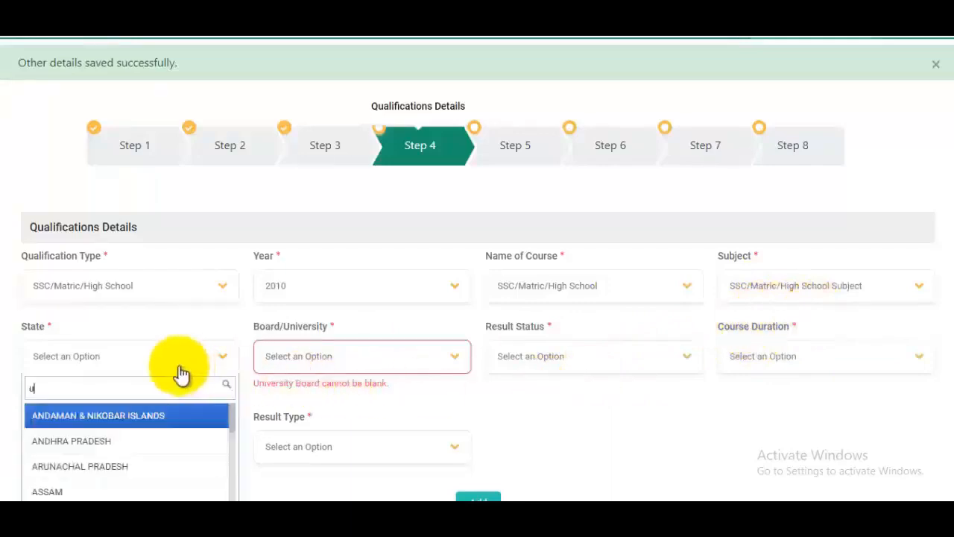
{"action": "type", "text": "tt"}
{"action": "left_click", "coordinate": [64, 445]}
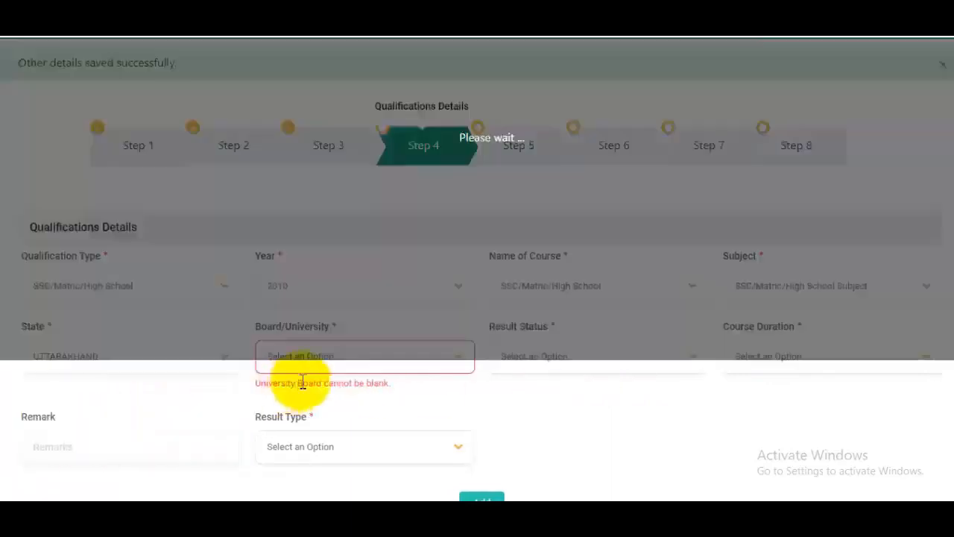
{"action": "left_click", "coordinate": [352, 363]}
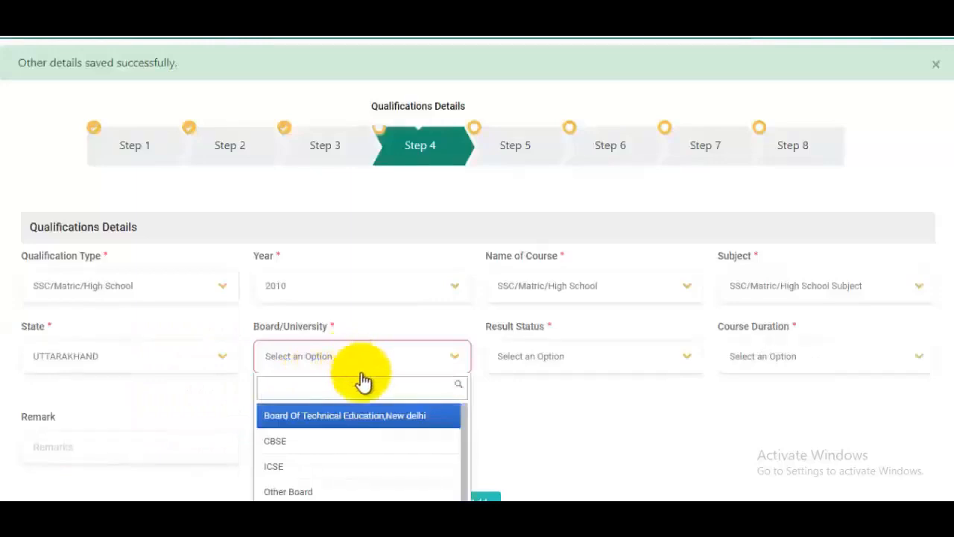
{"action": "scroll", "coordinate": [363, 382], "scroll_direction": "down", "scroll_amount": 1}
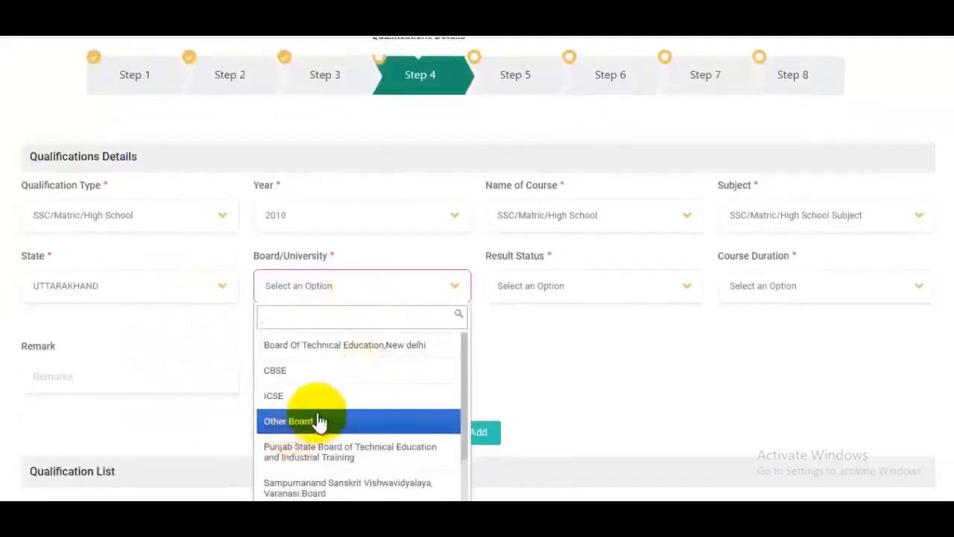
{"action": "left_click", "coordinate": [309, 371]}
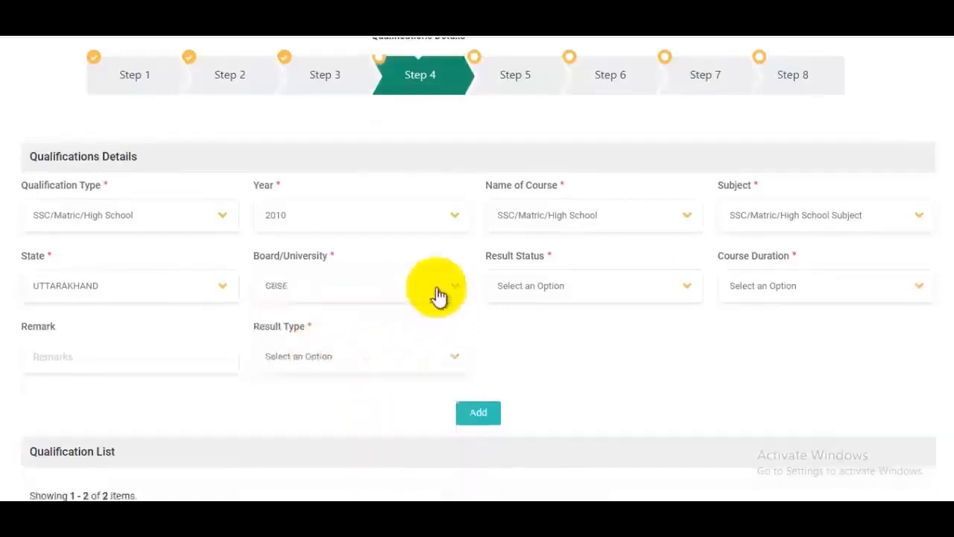
Set the result status to PASSED and the course duration to 1 Year
{"action": "left_click", "coordinate": [584, 291]}
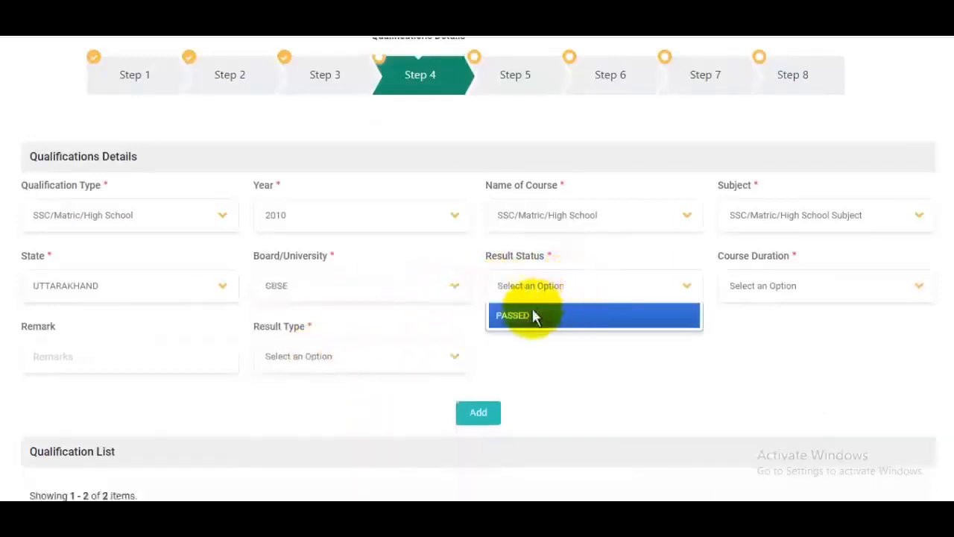
{"action": "left_click", "coordinate": [533, 313]}
{"action": "left_click", "coordinate": [770, 291]}
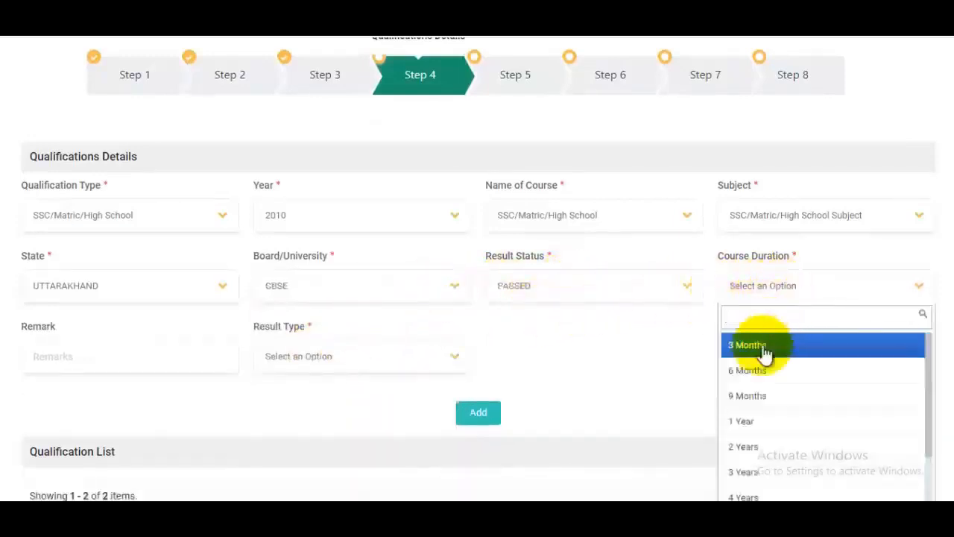
{"action": "scroll", "coordinate": [769, 406], "scroll_direction": "down", "scroll_amount": 1}
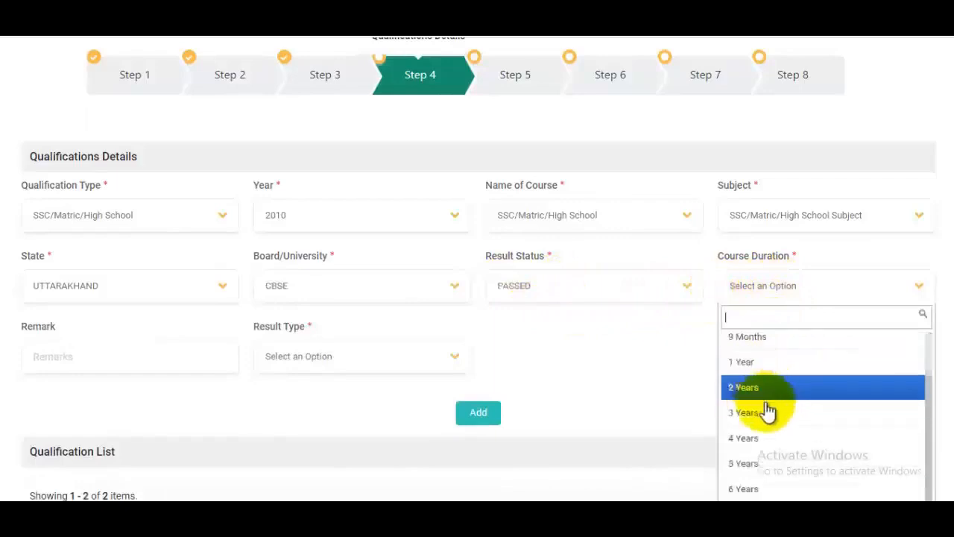
{"action": "left_click", "coordinate": [758, 362]}
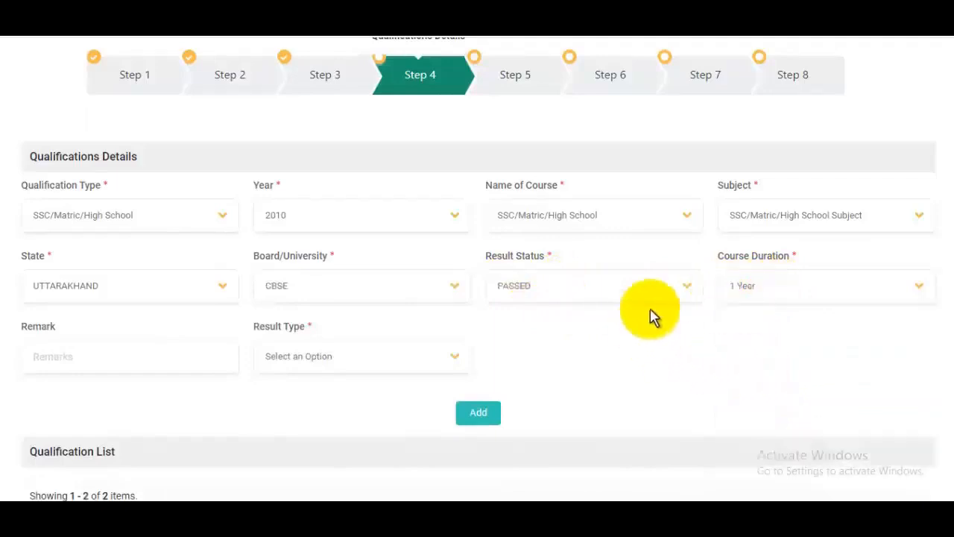
{"action": "left_click", "coordinate": [766, 298]}
{"action": "scroll", "coordinate": [810, 394], "scroll_direction": "up", "scroll_amount": 1}
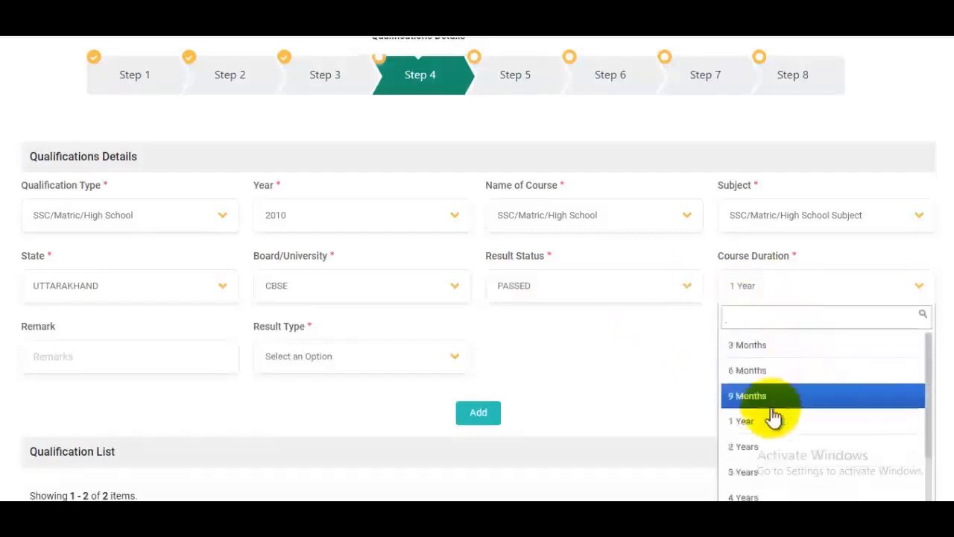
{"action": "scroll", "coordinate": [773, 417], "scroll_direction": "down", "scroll_amount": 1}
Enter PASS as the remark and record a MARKS result of 580 out of 600
{"action": "left_click", "coordinate": [92, 358]}
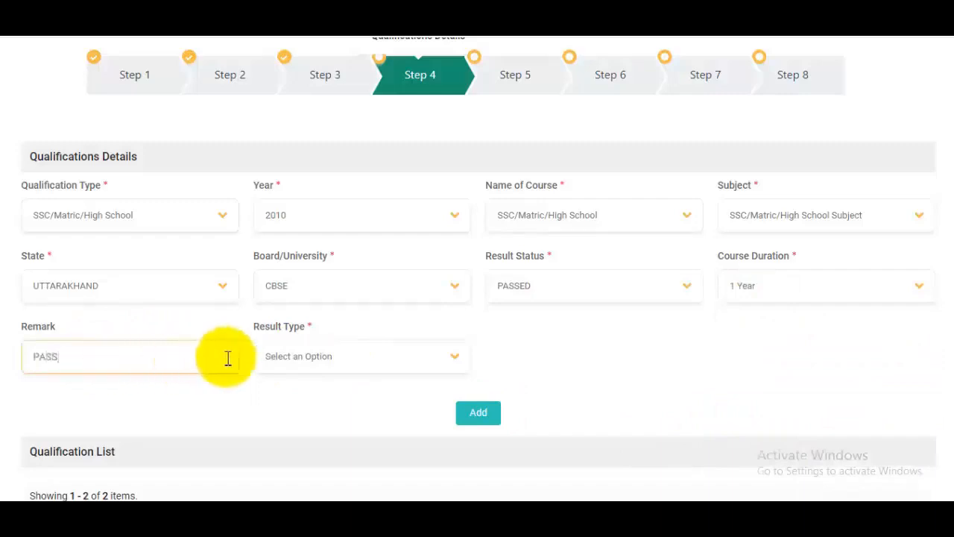
{"action": "left_click", "coordinate": [321, 361]}
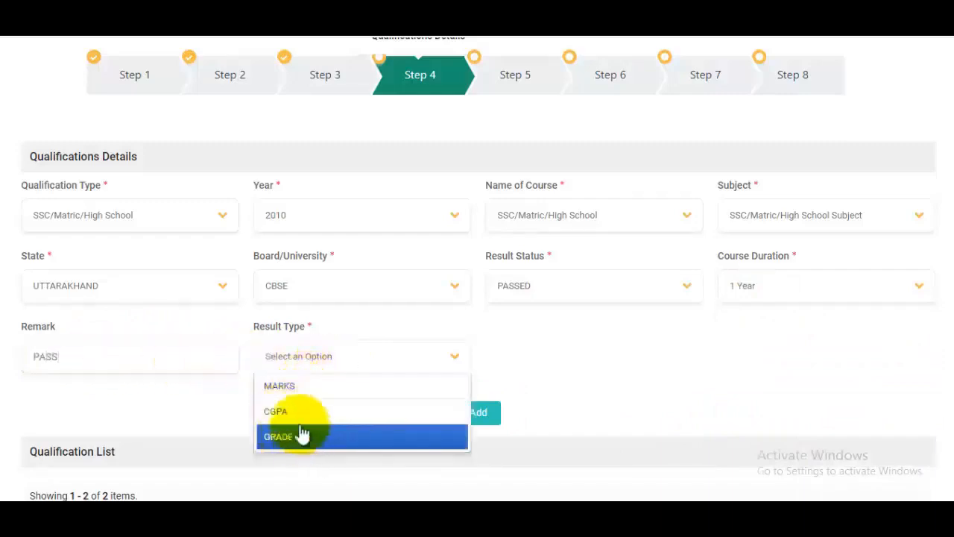
{"action": "left_click", "coordinate": [300, 390]}
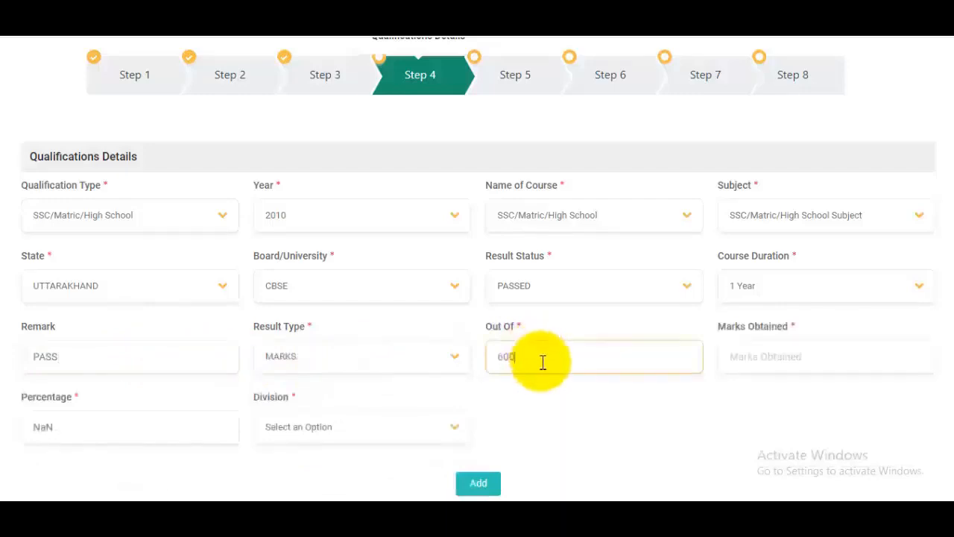
{"action": "left_click", "coordinate": [822, 355]}
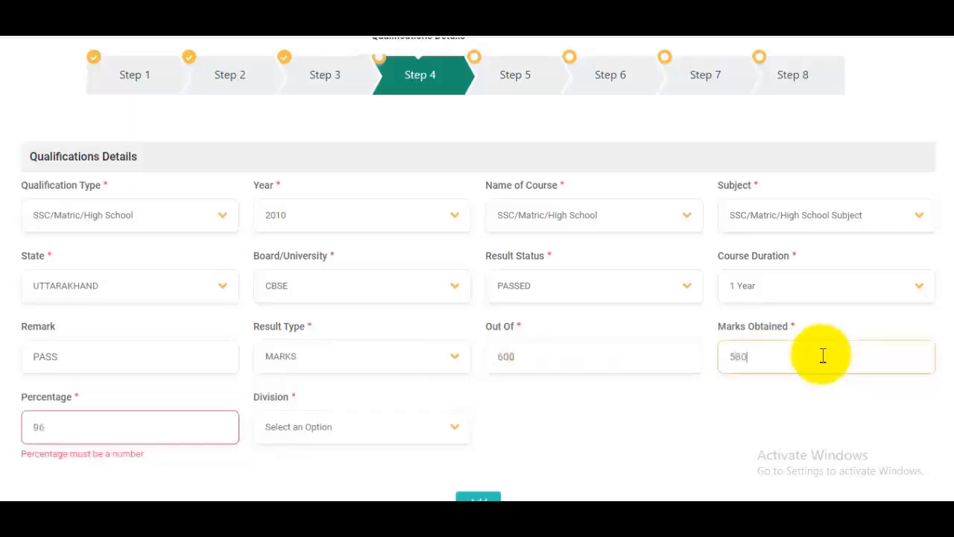
Set the division for the high school qualification to FIRST
{"action": "left_click", "coordinate": [345, 435]}
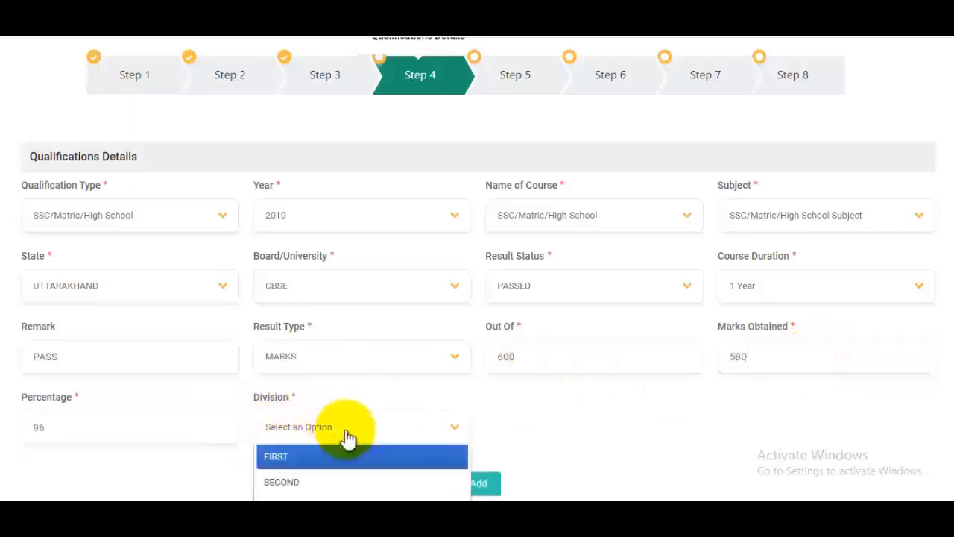
{"action": "scroll", "coordinate": [348, 438], "scroll_direction": "down", "scroll_amount": 1}
{"action": "left_click", "coordinate": [316, 388]}
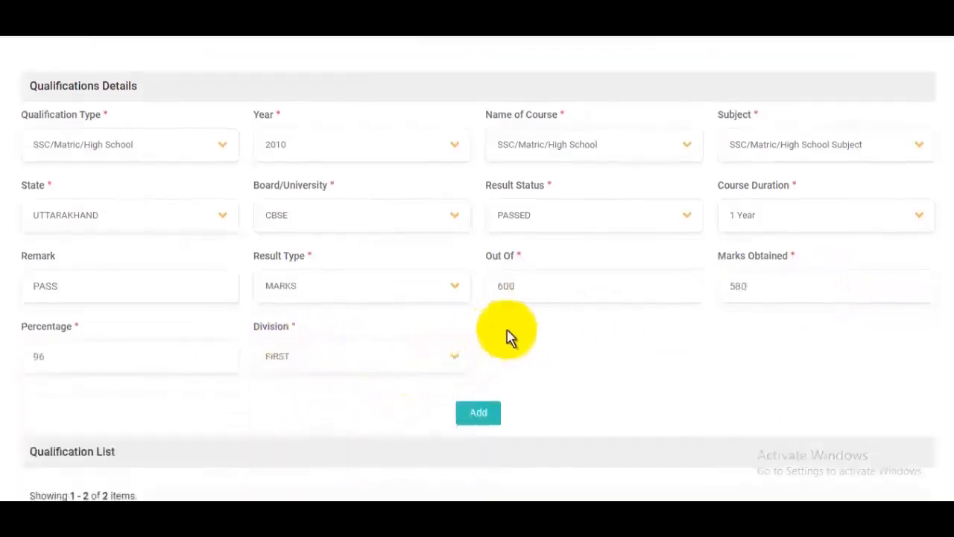
Change the qualification type to Intermediate(10+2)
{"action": "scroll", "coordinate": [519, 300], "scroll_direction": "down", "scroll_amount": 2}
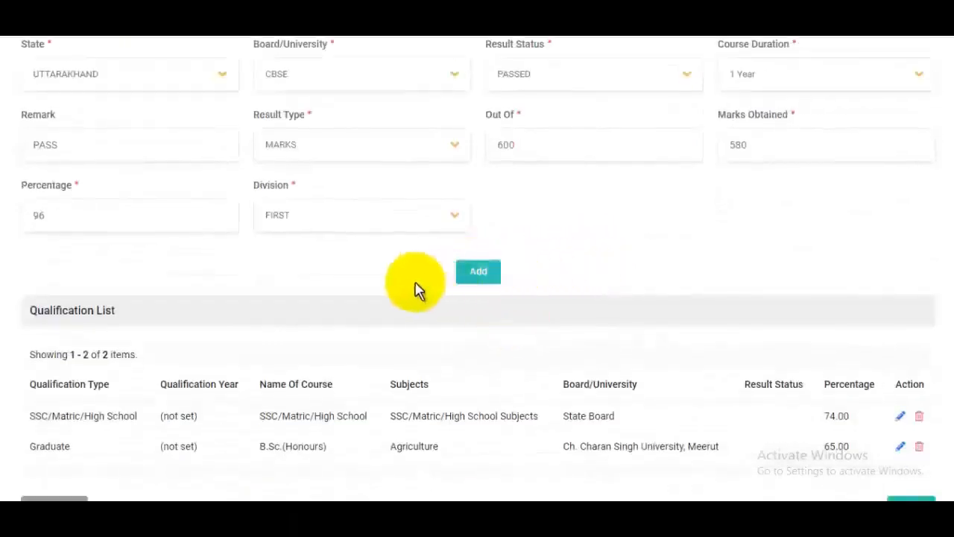
{"action": "scroll", "coordinate": [603, 283], "scroll_direction": "down", "scroll_amount": 1}
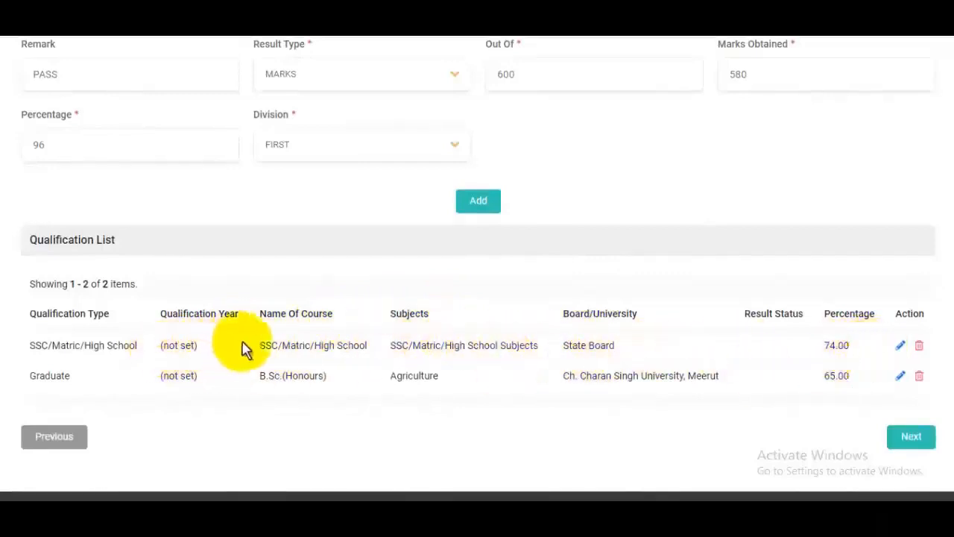
{"action": "scroll", "coordinate": [276, 363], "scroll_direction": "up", "scroll_amount": 1}
{"action": "scroll", "coordinate": [272, 362], "scroll_direction": "up", "scroll_amount": 5}
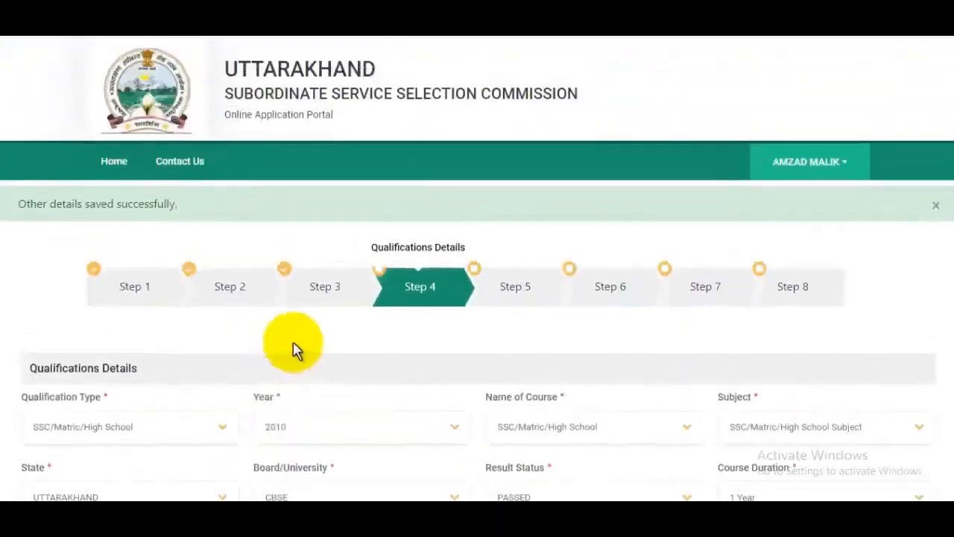
{"action": "scroll", "coordinate": [334, 339], "scroll_direction": "down", "scroll_amount": 2}
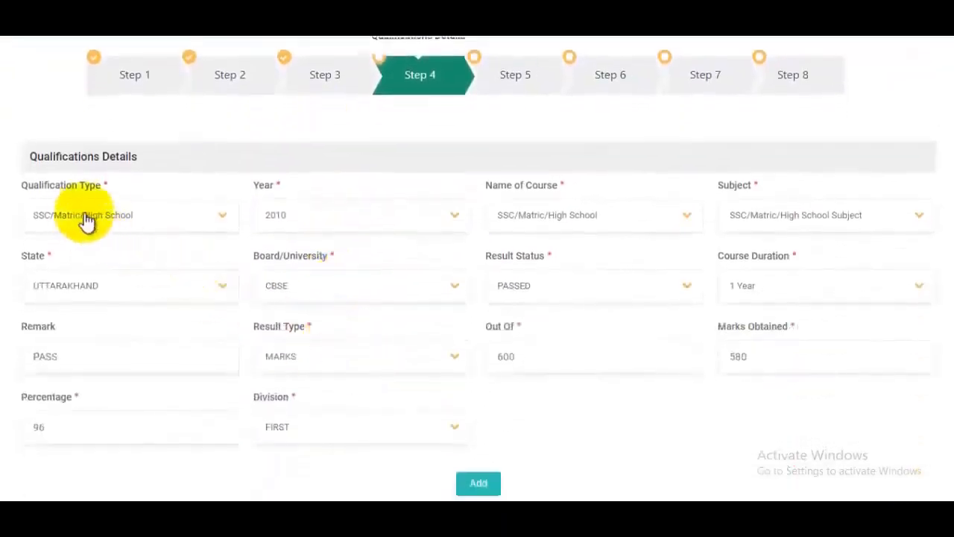
{"action": "left_click", "coordinate": [109, 223]}
{"action": "left_click", "coordinate": [142, 299]}
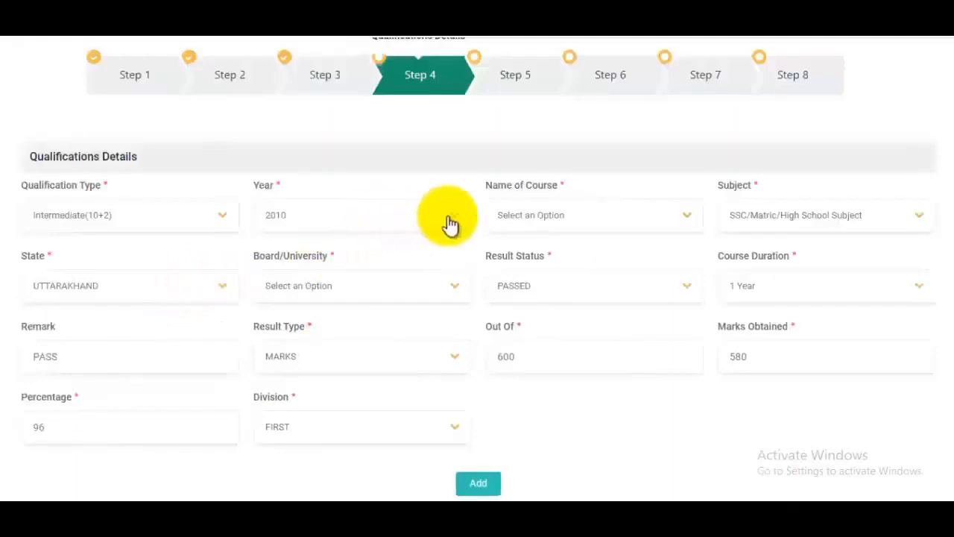
Choose Intermediate(12th) Agriculture as the course name and Agri chemistry as the subject
{"action": "left_click", "coordinate": [566, 228]}
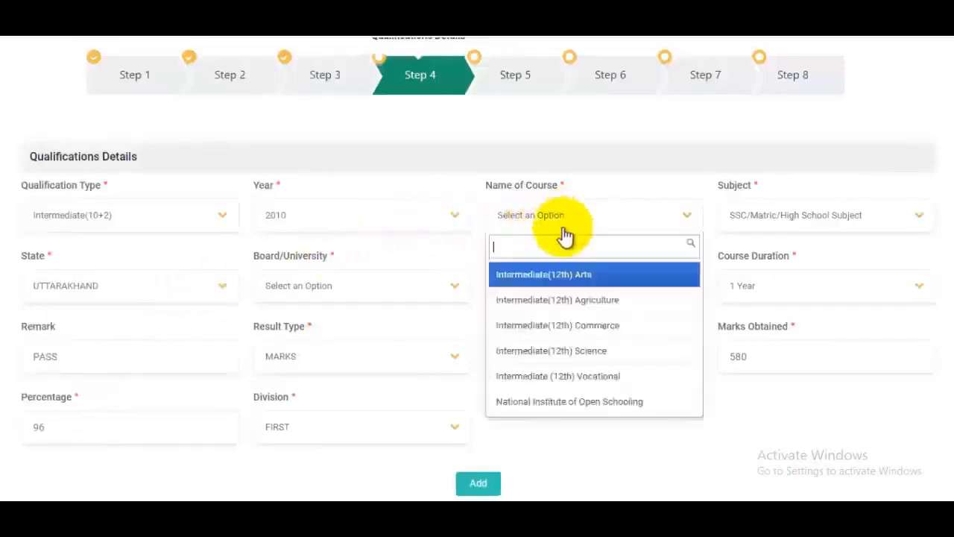
{"action": "left_click", "coordinate": [566, 307]}
{"action": "left_click", "coordinate": [792, 214]}
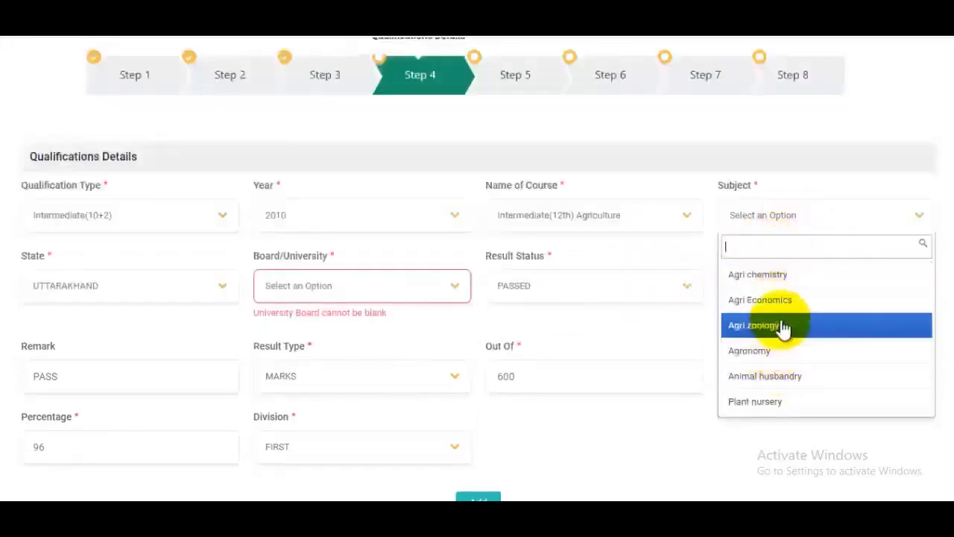
{"action": "left_click", "coordinate": [773, 287]}
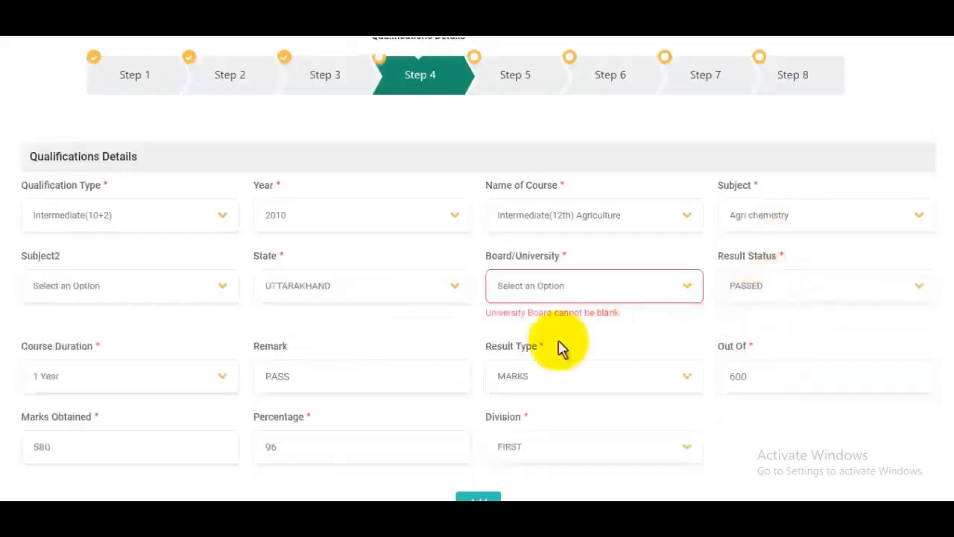
Choose Agronomy, Animal husbandry, Agri zoology and Plant nursery as subjects 2 to 5 of the intermediate qualification
{"action": "left_click", "coordinate": [81, 289]}
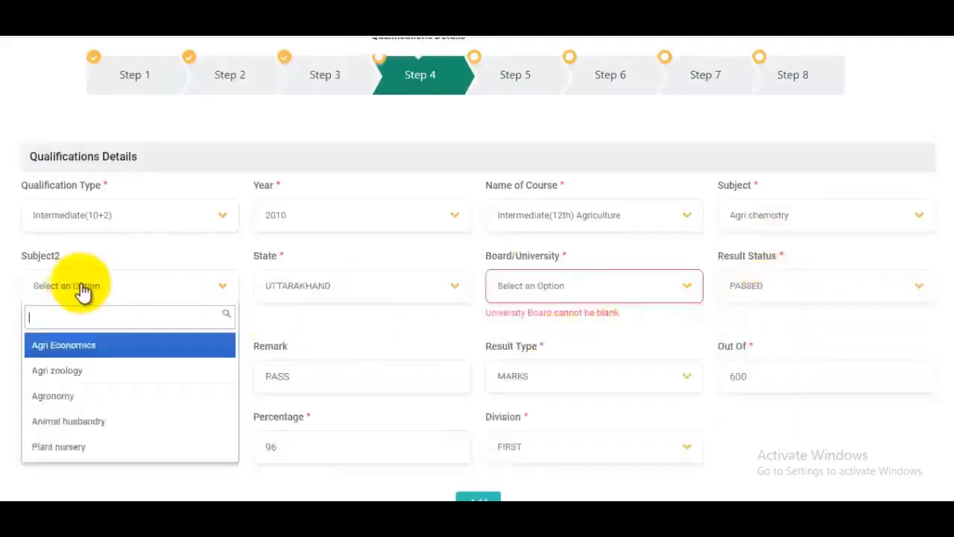
{"action": "left_click", "coordinate": [63, 398]}
{"action": "left_click", "coordinate": [307, 289]}
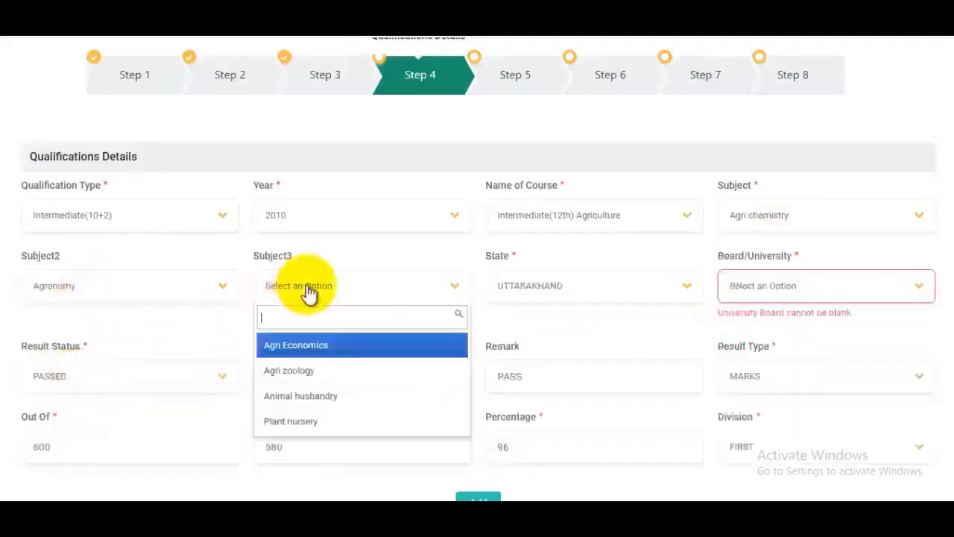
{"action": "left_click", "coordinate": [298, 399]}
{"action": "left_click", "coordinate": [574, 295]}
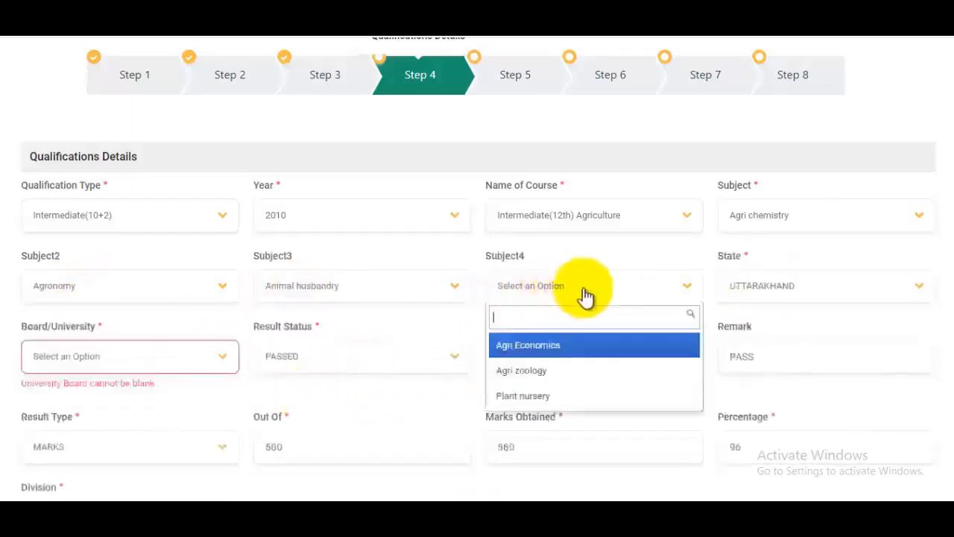
{"action": "left_click", "coordinate": [547, 371]}
{"action": "left_click", "coordinate": [793, 288]}
{"action": "left_click", "coordinate": [775, 371]}
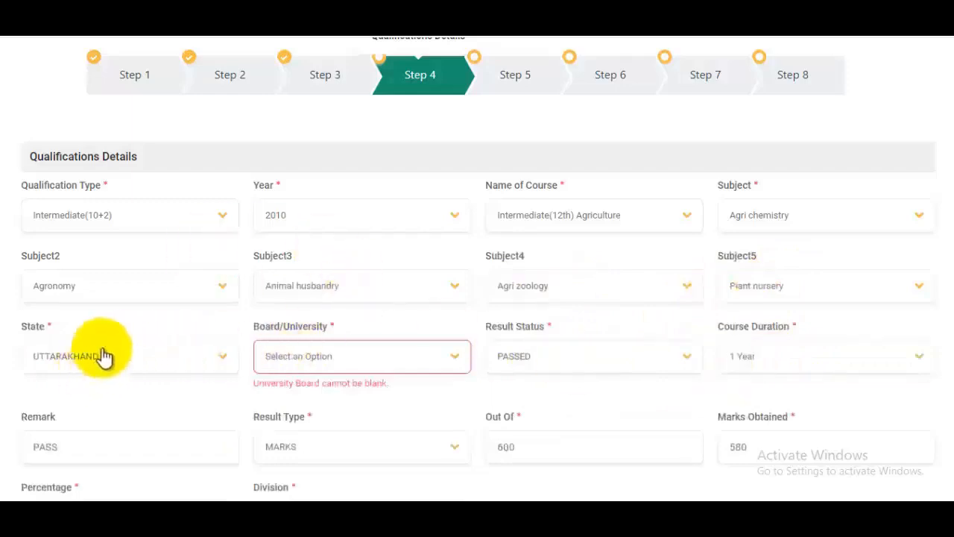
Check the board and result status options for the intermediate qualification and set its course duration to 2 Years
{"action": "left_click", "coordinate": [350, 358]}
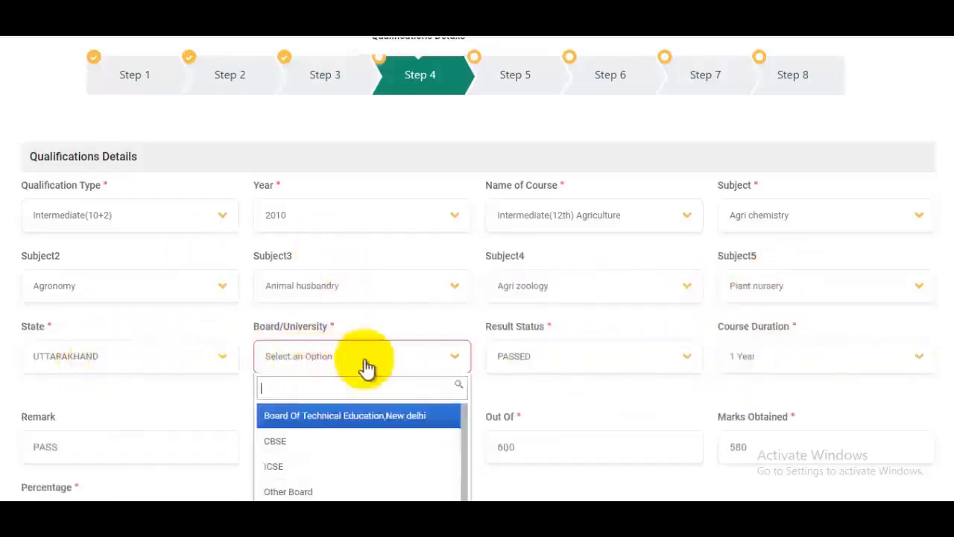
{"action": "left_click", "coordinate": [578, 363]}
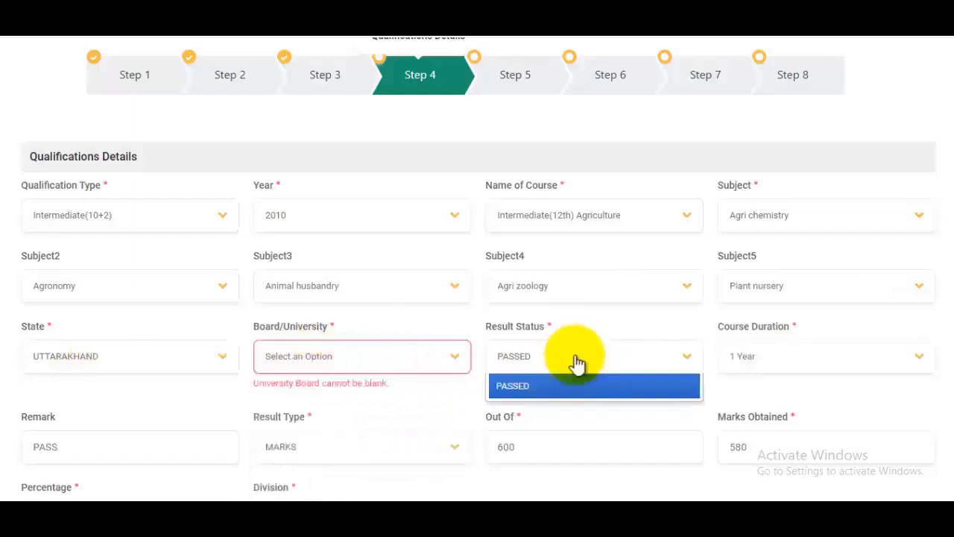
{"action": "left_click", "coordinate": [790, 357]}
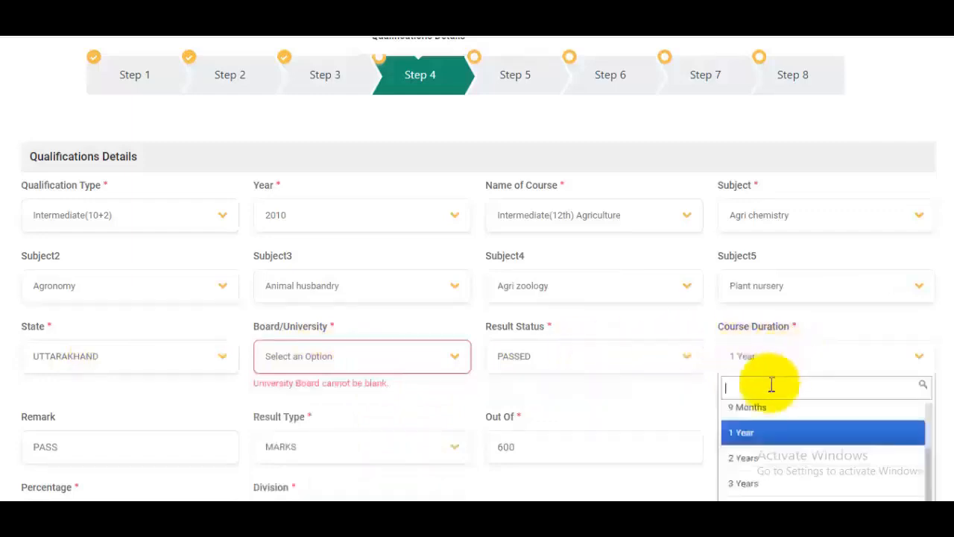
{"action": "left_click", "coordinate": [749, 465]}
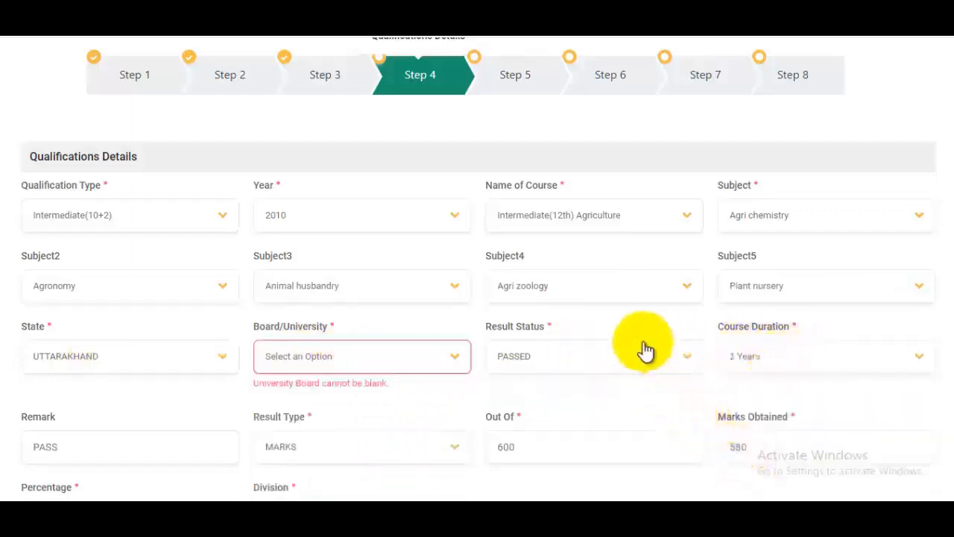
{"action": "scroll", "coordinate": [645, 347], "scroll_direction": "down", "scroll_amount": 1}
{"action": "scroll", "coordinate": [647, 342], "scroll_direction": "down", "scroll_amount": 1}
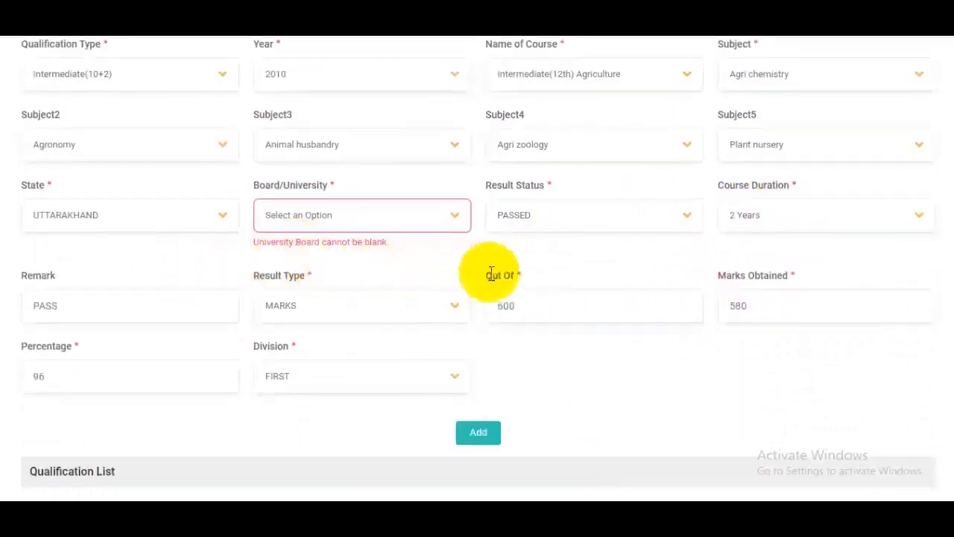
{"action": "scroll", "coordinate": [515, 313], "scroll_direction": "down", "scroll_amount": 2}
{"action": "scroll", "coordinate": [571, 292], "scroll_direction": "down", "scroll_amount": 2}
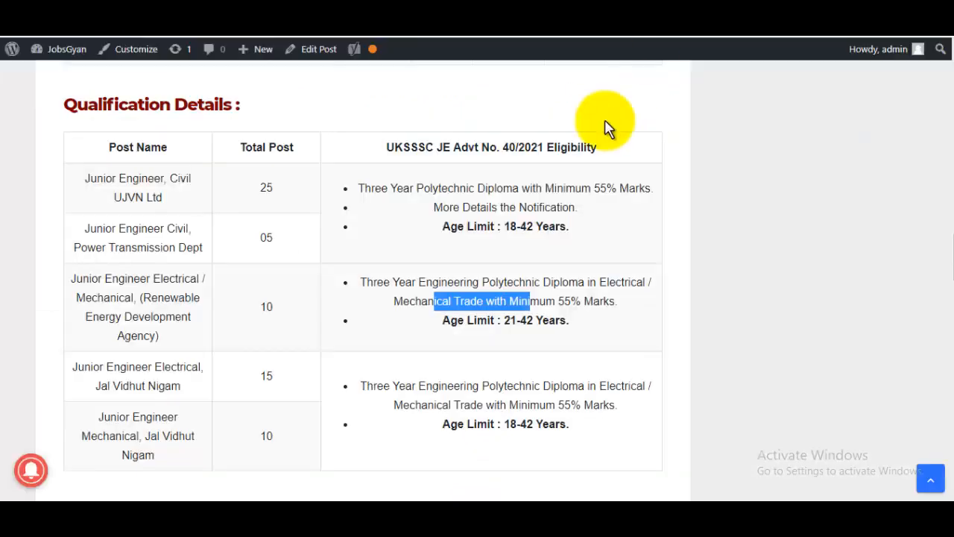
Examine the polytechnic diploma requirements in the UKSSSC JE eligibility table on the JobsGyan page
{"action": "scroll", "coordinate": [486, 251], "scroll_direction": "down", "scroll_amount": 1}
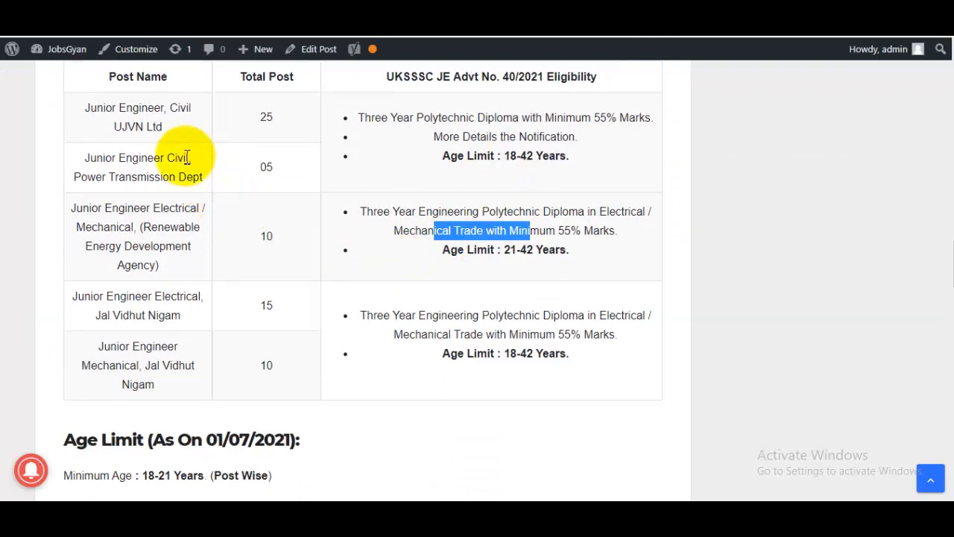
{"action": "left_click_drag", "start_coordinate": [405, 212], "coordinate": [531, 249]}
{"action": "left_click", "coordinate": [549, 230]}
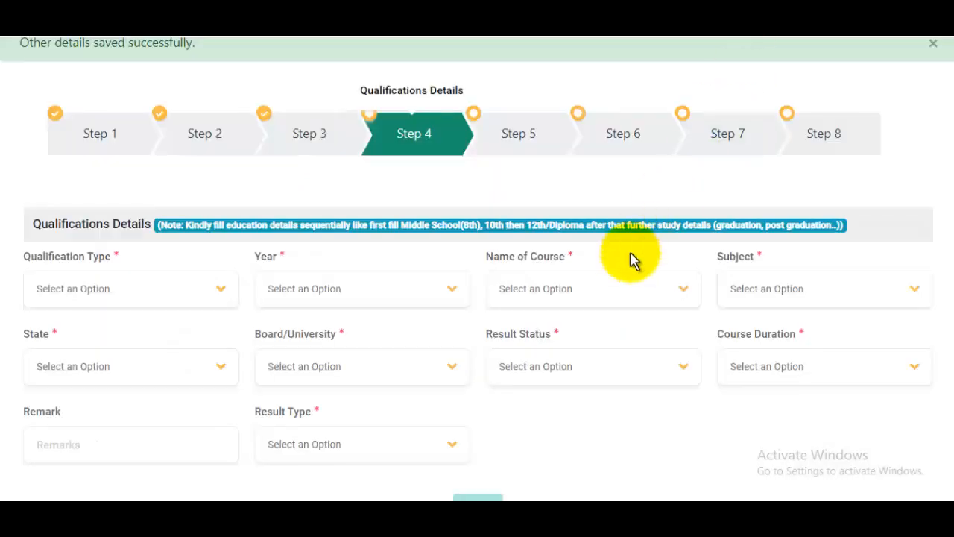
Back in the application form, start a new qualification entry of type Diploma with 2016 as the year
{"action": "left_click", "coordinate": [102, 294]}
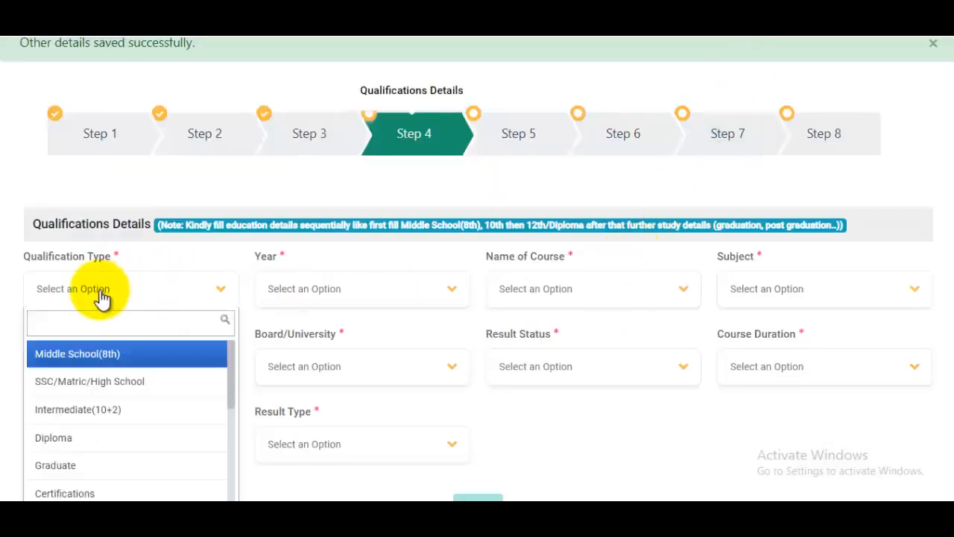
{"action": "left_click", "coordinate": [88, 450]}
{"action": "left_click", "coordinate": [325, 297]}
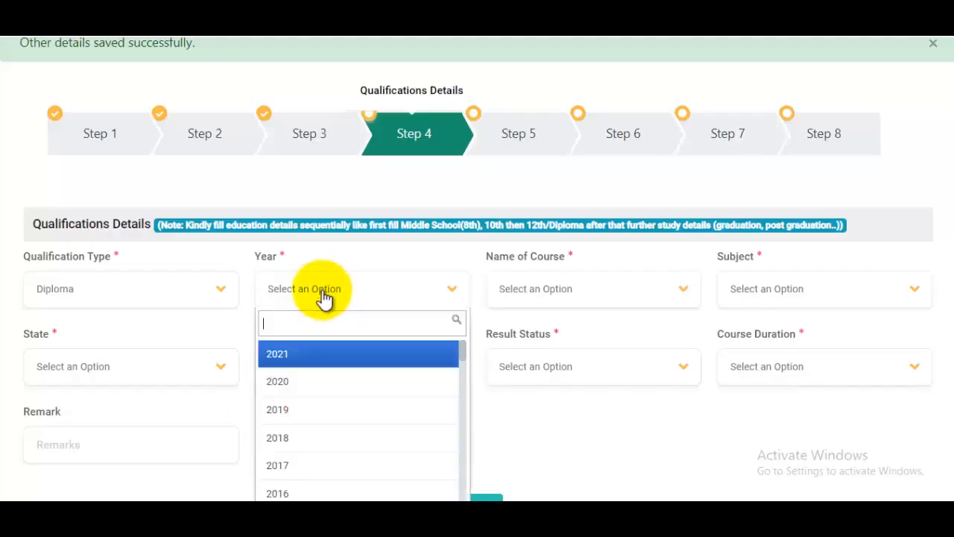
{"action": "scroll", "coordinate": [314, 465], "scroll_direction": "down", "scroll_amount": 1}
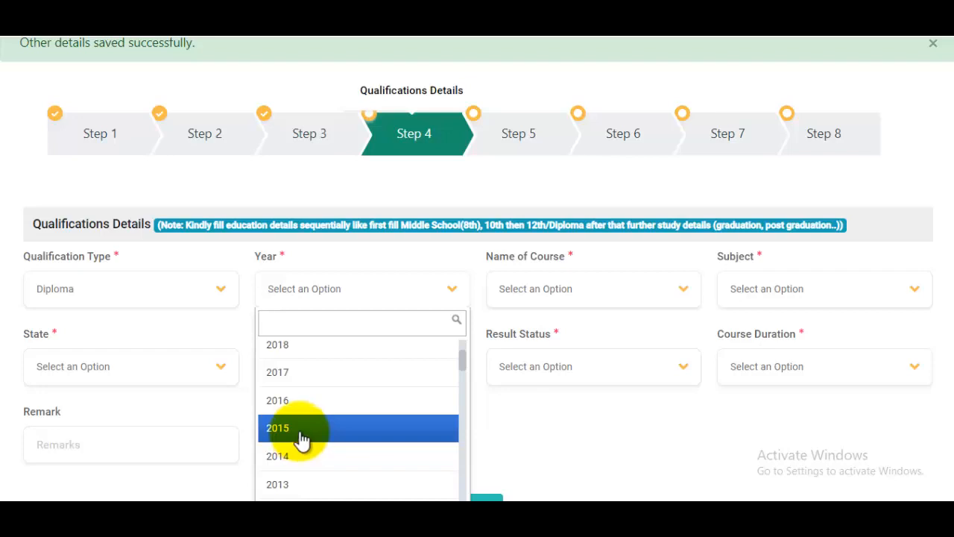
{"action": "left_click", "coordinate": [297, 403]}
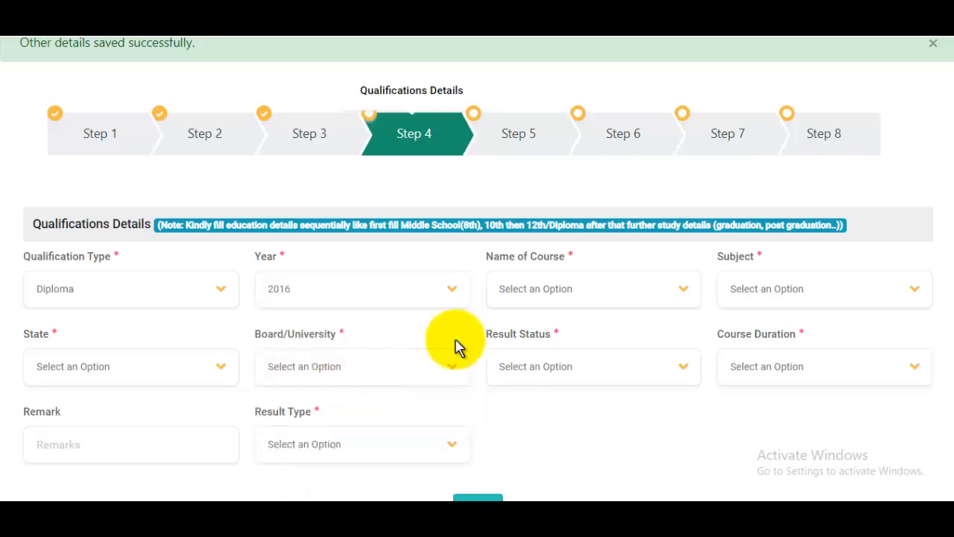
Choose Diploma in civil as the diploma's course name and Civil as its subject
{"action": "left_click", "coordinate": [557, 297]}
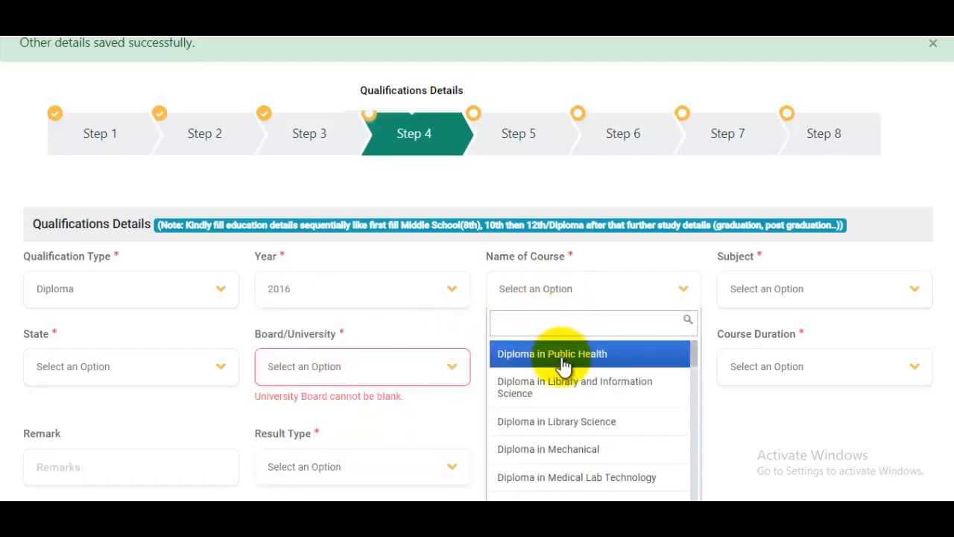
{"action": "scroll", "coordinate": [660, 405], "scroll_direction": "down", "scroll_amount": 3}
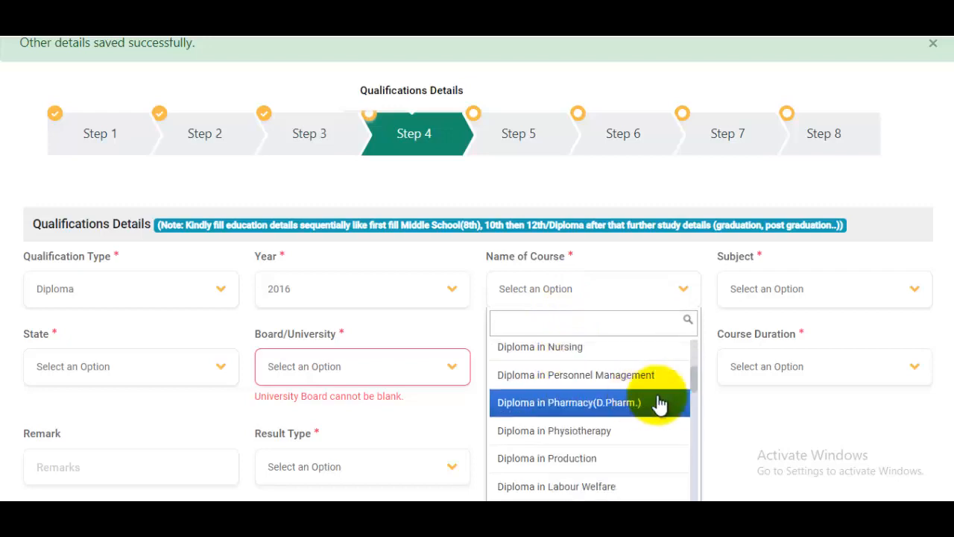
{"action": "scroll", "coordinate": [638, 432], "scroll_direction": "down", "scroll_amount": 2}
{"action": "scroll", "coordinate": [637, 432], "scroll_direction": "up", "scroll_amount": 1}
{"action": "scroll", "coordinate": [636, 434], "scroll_direction": "down", "scroll_amount": 2}
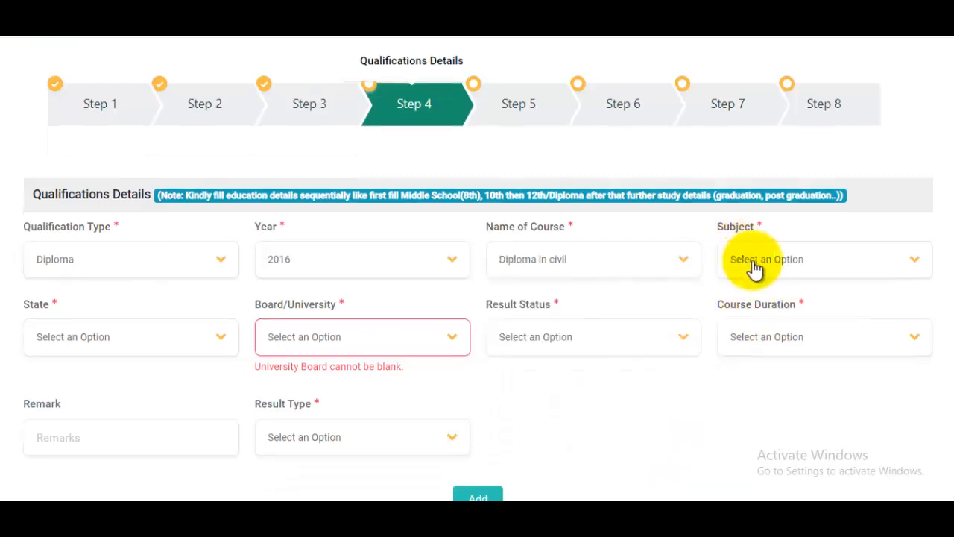
{"action": "left_click", "coordinate": [802, 270]}
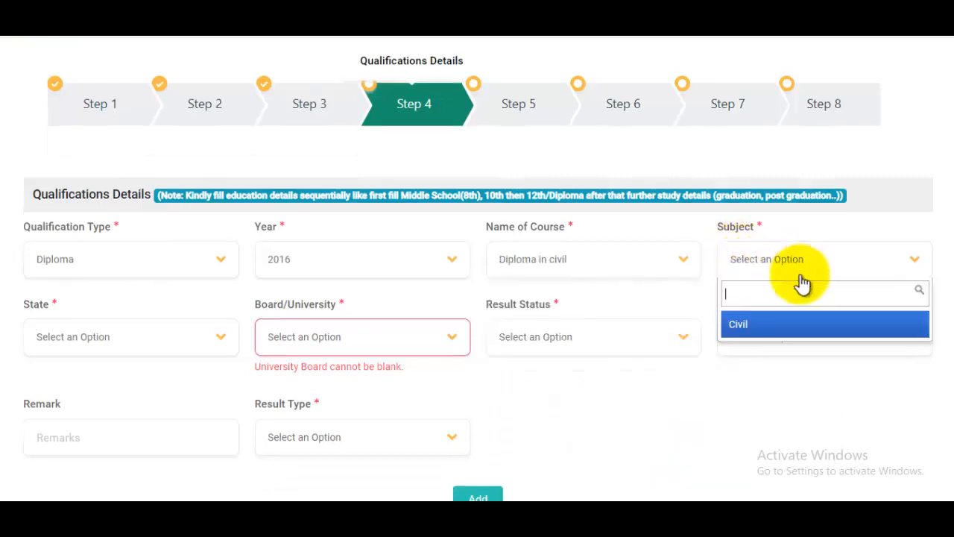
{"action": "left_click", "coordinate": [758, 332]}
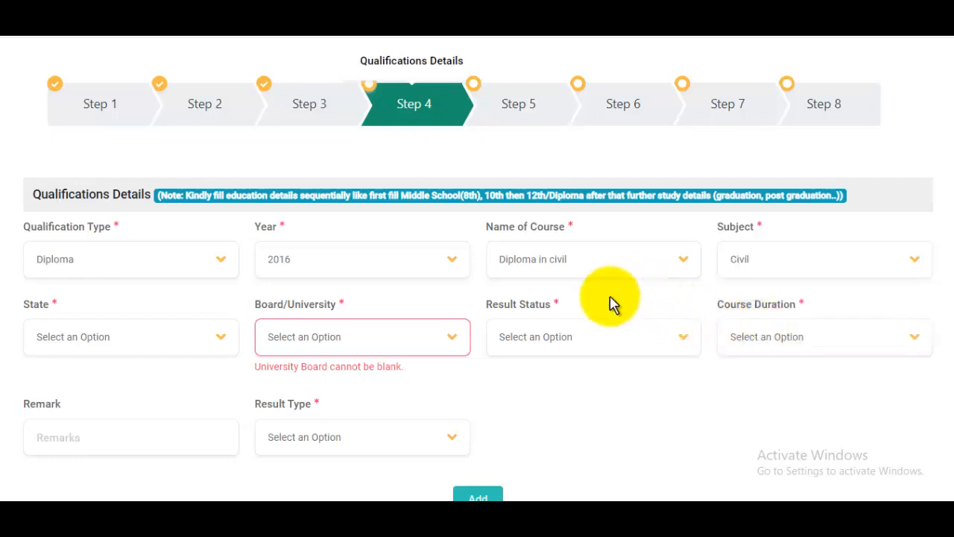
Set the state for the diploma qualification to UTTARAKHAND
{"action": "left_click", "coordinate": [67, 350]}
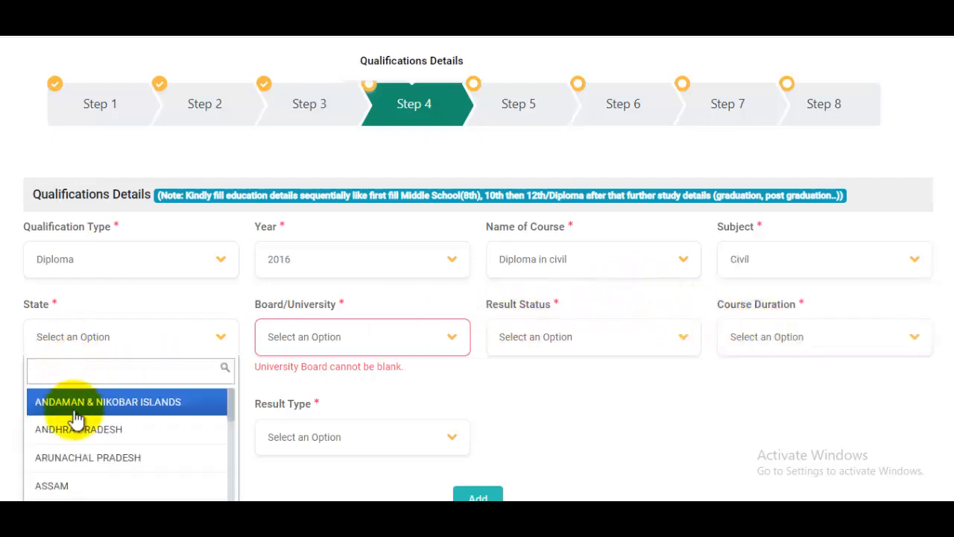
{"action": "type", "text": "utt"}
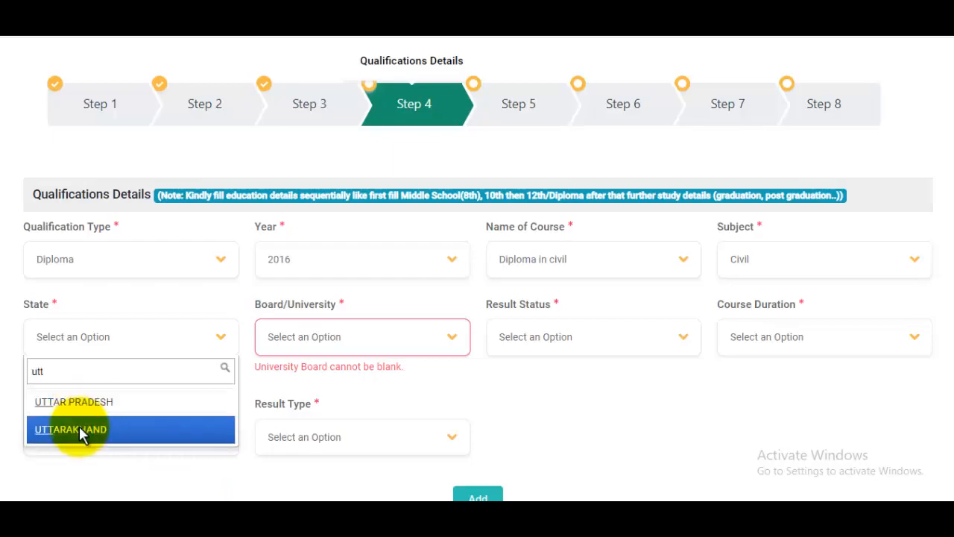
{"action": "left_click", "coordinate": [79, 428]}
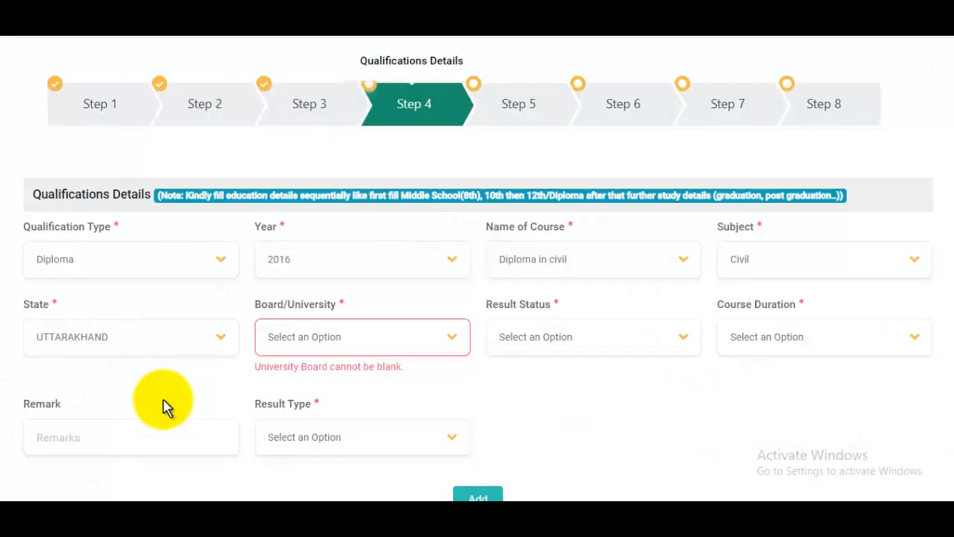
Select Dev Sanskriti Vishwavidyalaya, Gayatrikunj, Shantikunj, Hardwar as the board/university for the diploma
{"action": "left_click", "coordinate": [343, 348]}
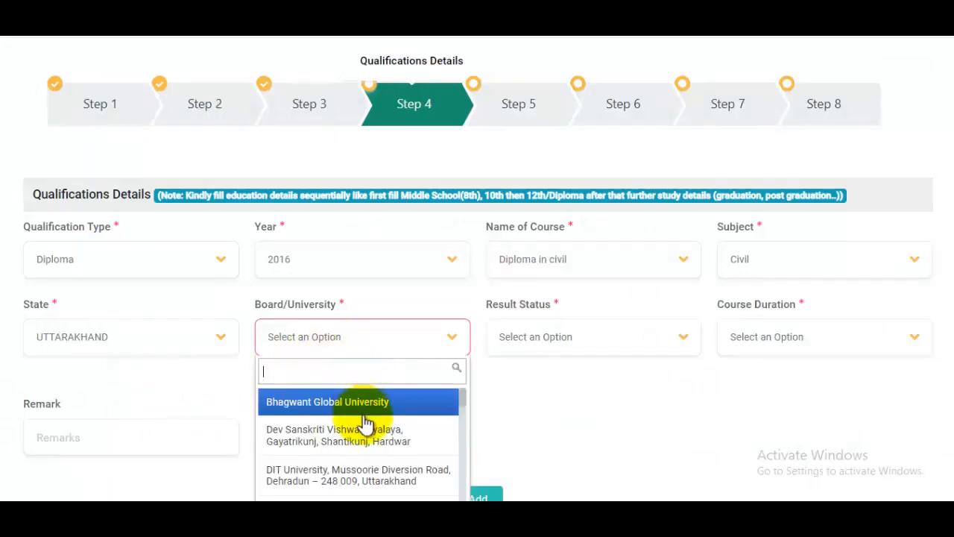
{"action": "scroll", "coordinate": [366, 425], "scroll_direction": "down", "scroll_amount": 3}
{"action": "scroll", "coordinate": [366, 425], "scroll_direction": "up", "scroll_amount": 2}
{"action": "scroll", "coordinate": [946, 268], "scroll_direction": "down", "scroll_amount": 1}
{"action": "scroll", "coordinate": [945, 258], "scroll_direction": "down", "scroll_amount": 1}
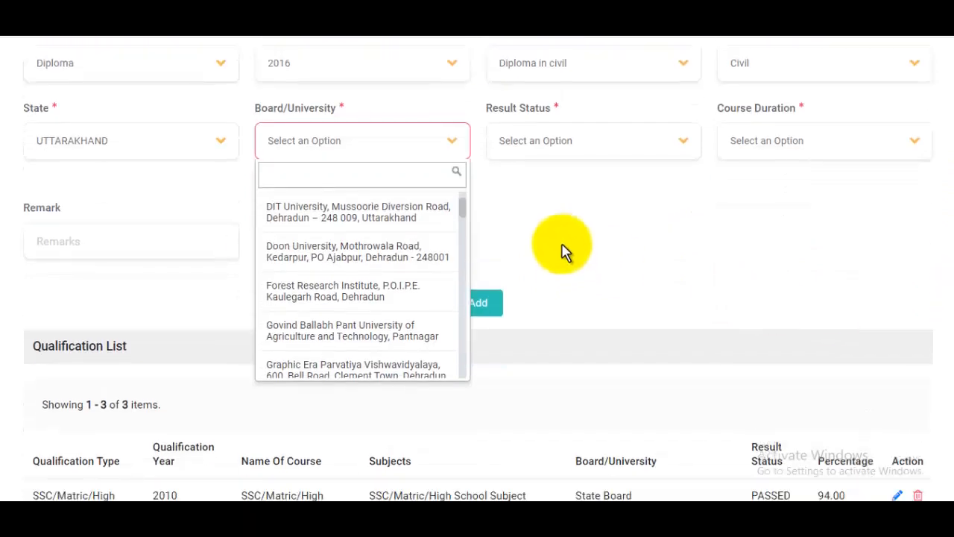
{"action": "mouse_move", "coordinate": [464, 206]}
{"action": "left_mouse_down"}
{"action": "mouse_move", "coordinate": [469, 377]}
{"action": "mouse_move", "coordinate": [469, 199]}
{"action": "mouse_move", "coordinate": [454, 196]}
{"action": "left_mouse_up"}
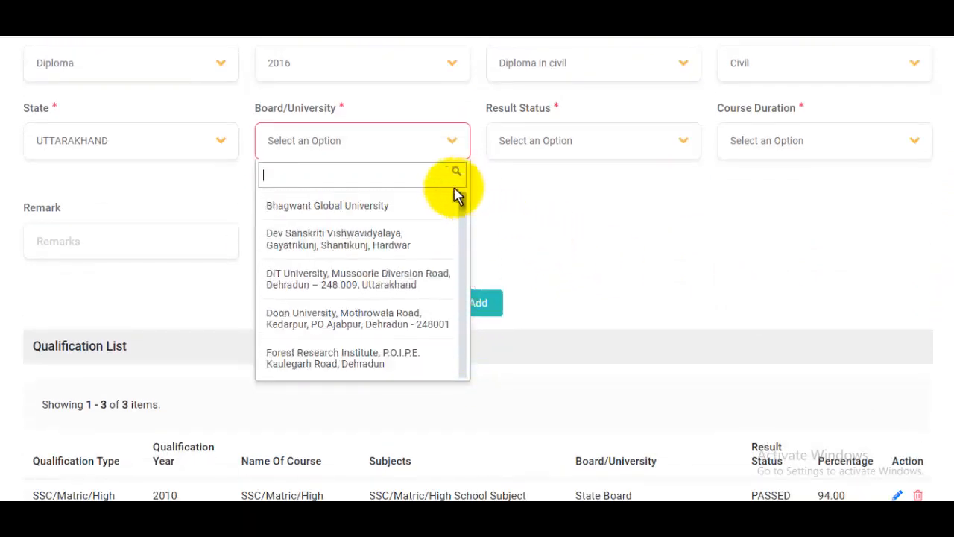
{"action": "left_click", "coordinate": [320, 241]}
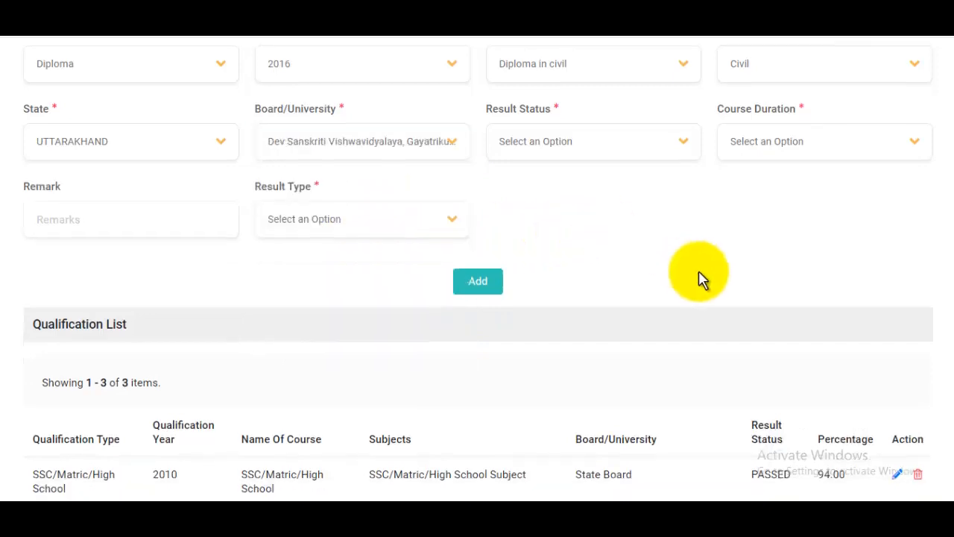
Set the diploma's result status to PASSED and its course duration to 4 Years
{"action": "scroll", "coordinate": [633, 283], "scroll_direction": "up", "scroll_amount": 2}
{"action": "left_click", "coordinate": [569, 290]}
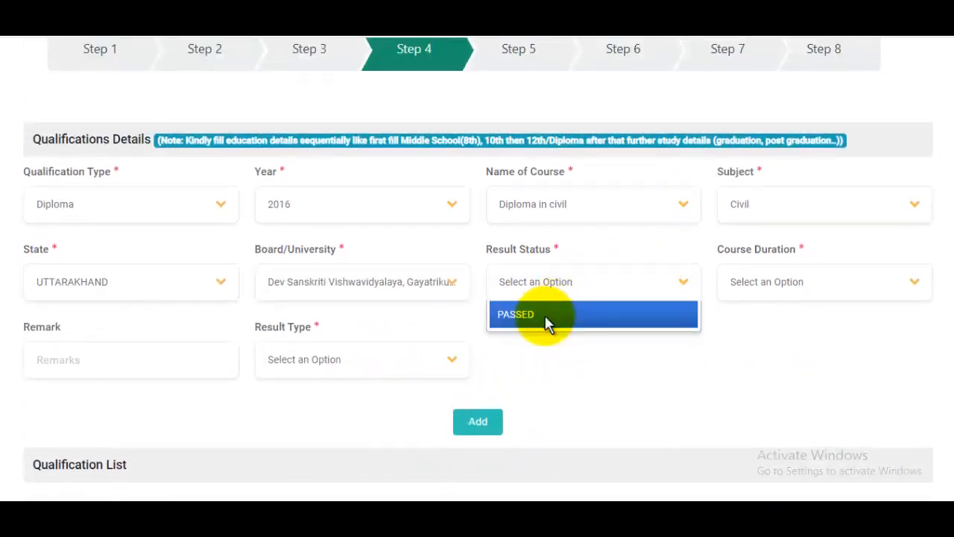
{"action": "left_click", "coordinate": [545, 315]}
{"action": "left_click", "coordinate": [751, 292]}
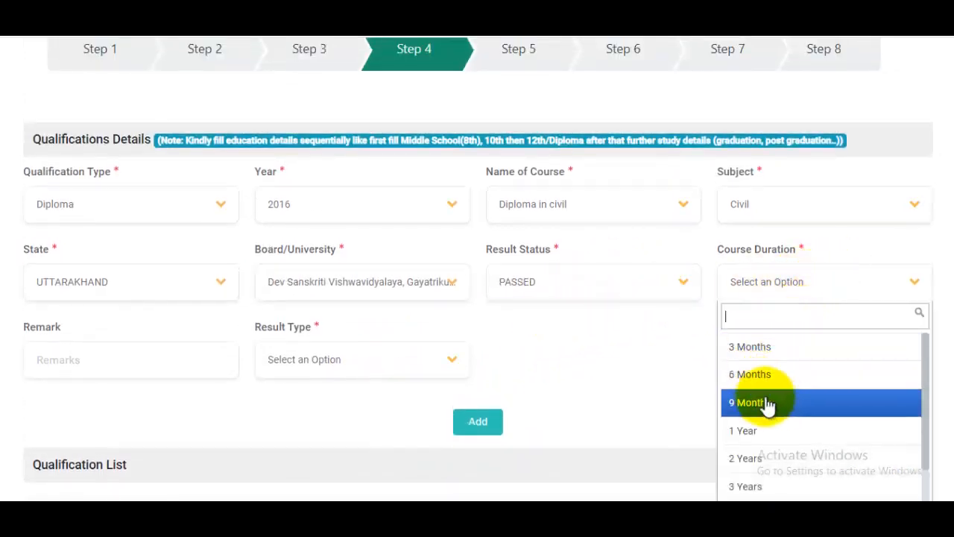
{"action": "scroll", "coordinate": [809, 448], "scroll_direction": "down", "scroll_amount": 2}
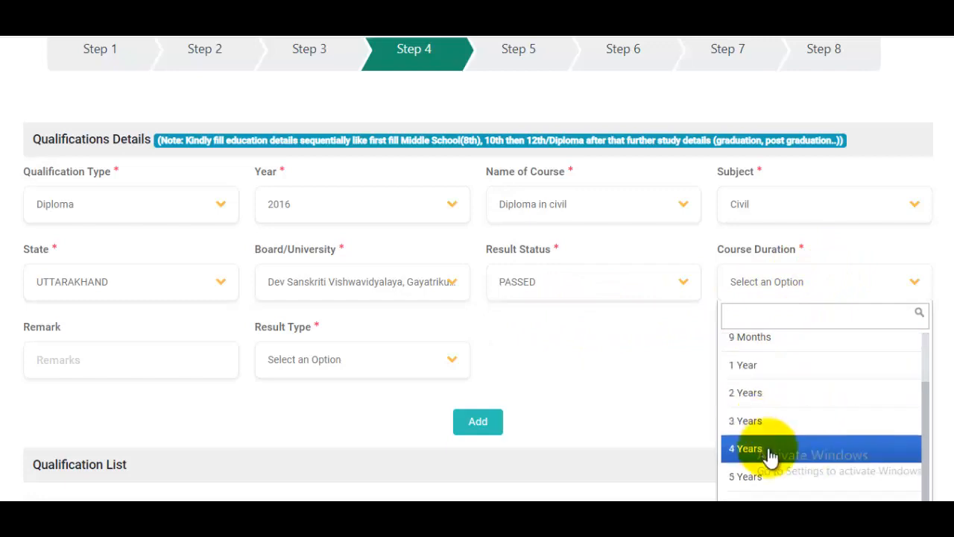
{"action": "left_click", "coordinate": [770, 451]}
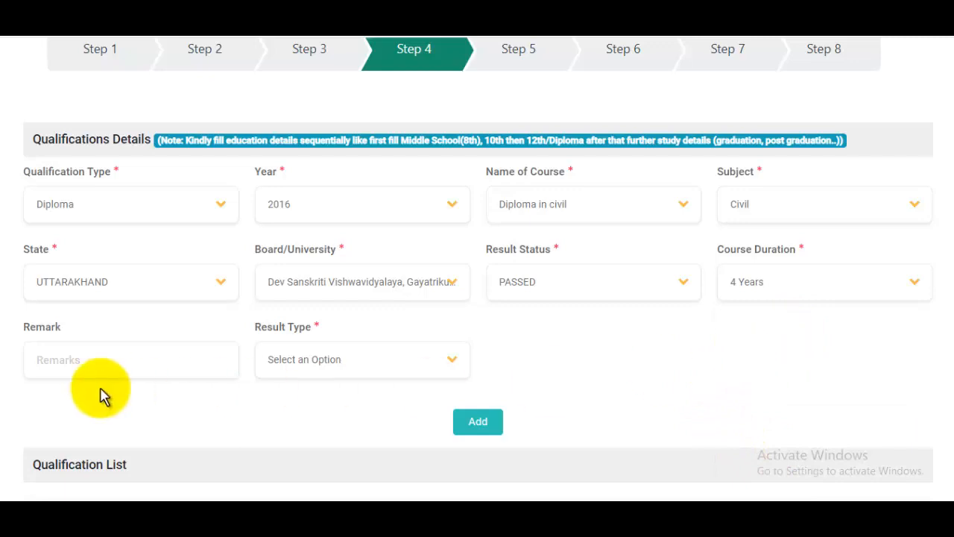
Enter 1st Division as the diploma's remark and choose MARKS as the result type, out of 500
{"action": "left_click", "coordinate": [93, 363]}
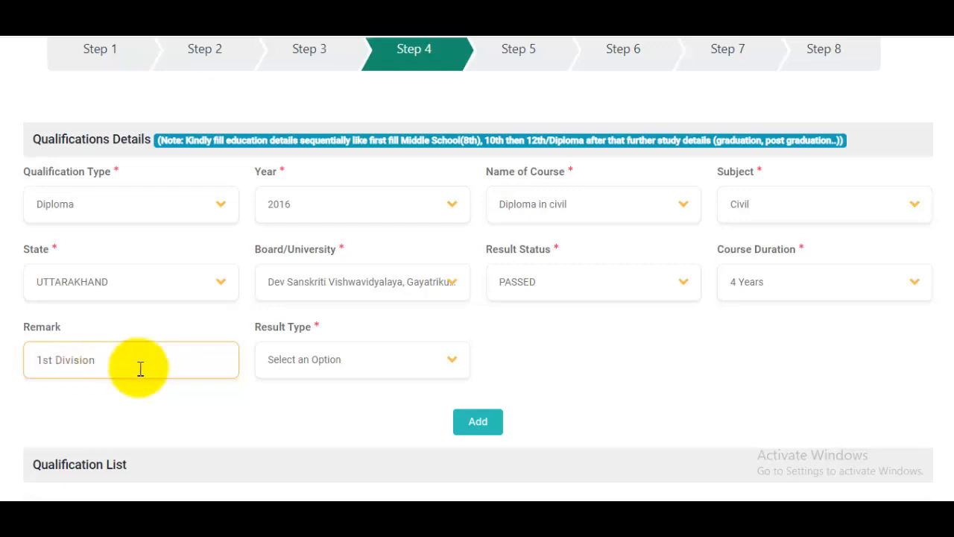
{"action": "left_click", "coordinate": [332, 369]}
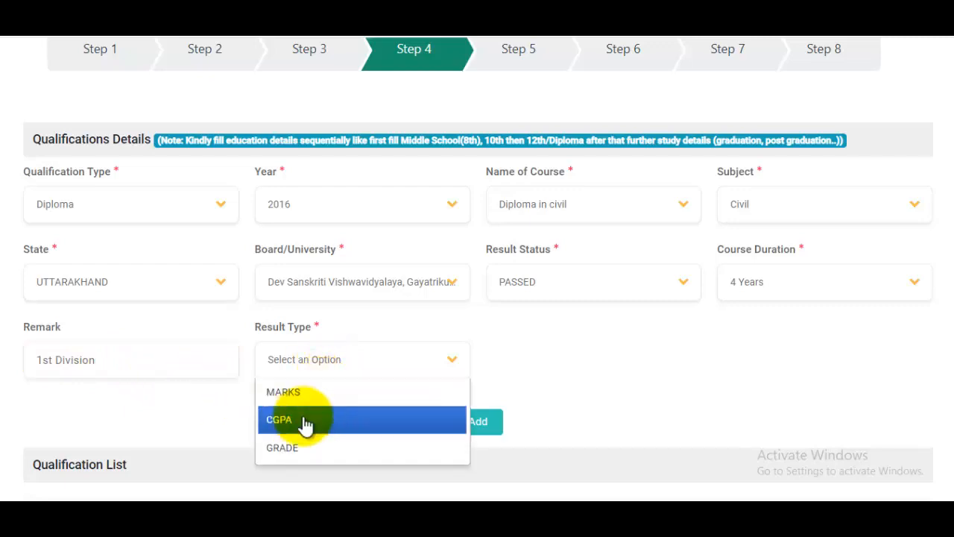
{"action": "left_click", "coordinate": [321, 393]}
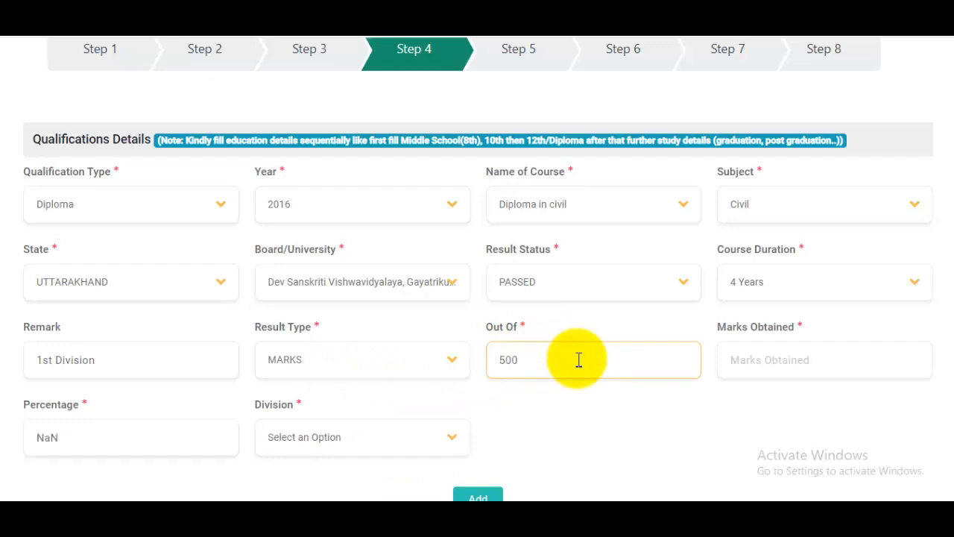
Enter 479 as the diploma's marks obtained and choose FIRST as its division
{"action": "left_click", "coordinate": [798, 362]}
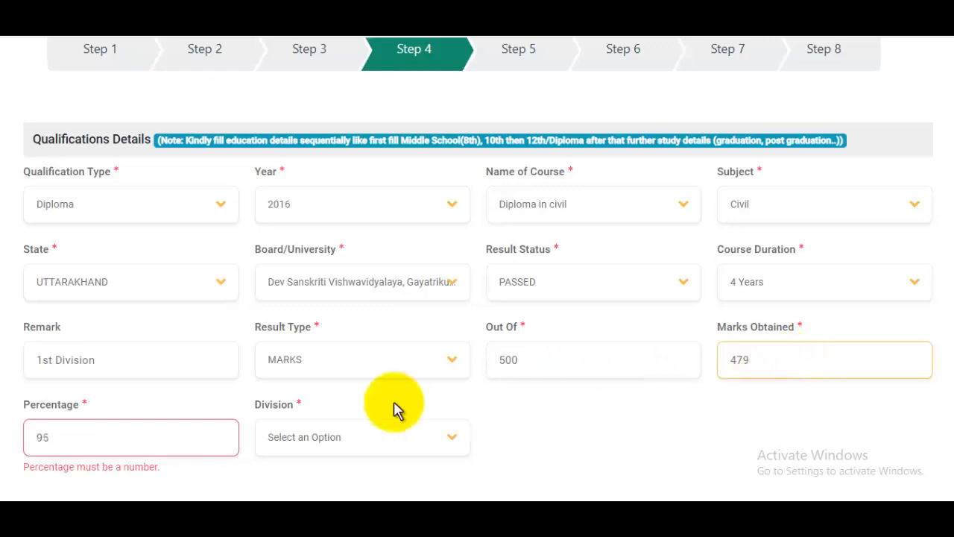
{"action": "scroll", "coordinate": [326, 410], "scroll_direction": "down", "scroll_amount": 1}
{"action": "left_click", "coordinate": [330, 368]}
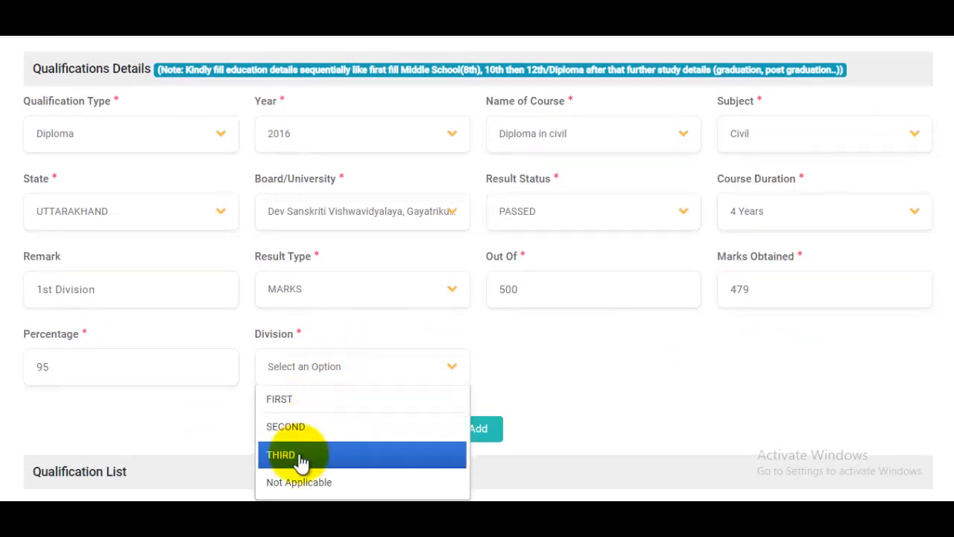
{"action": "left_click", "coordinate": [295, 399]}
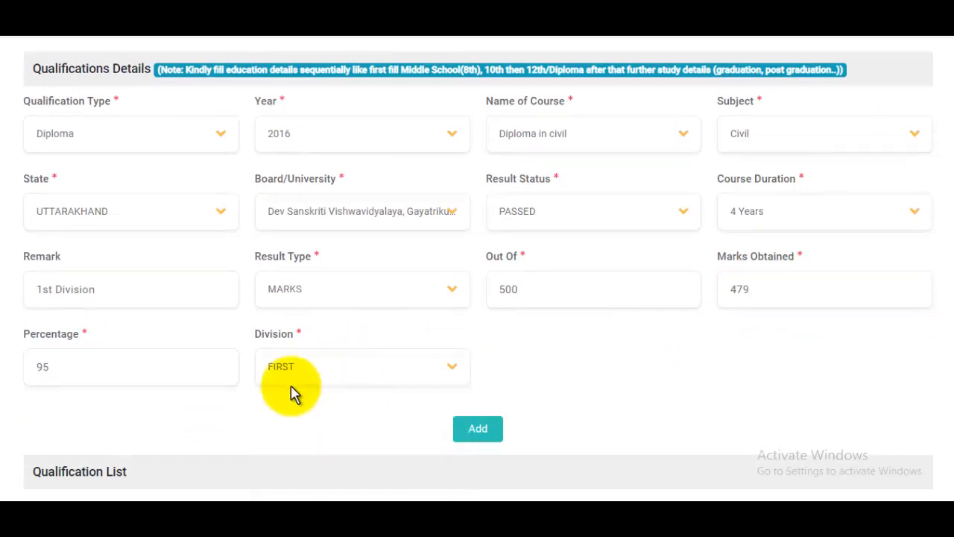
Add the completed diploma entry to the qualification list and proceed to the work experience details
{"action": "double_click", "coordinate": [33, 256]}
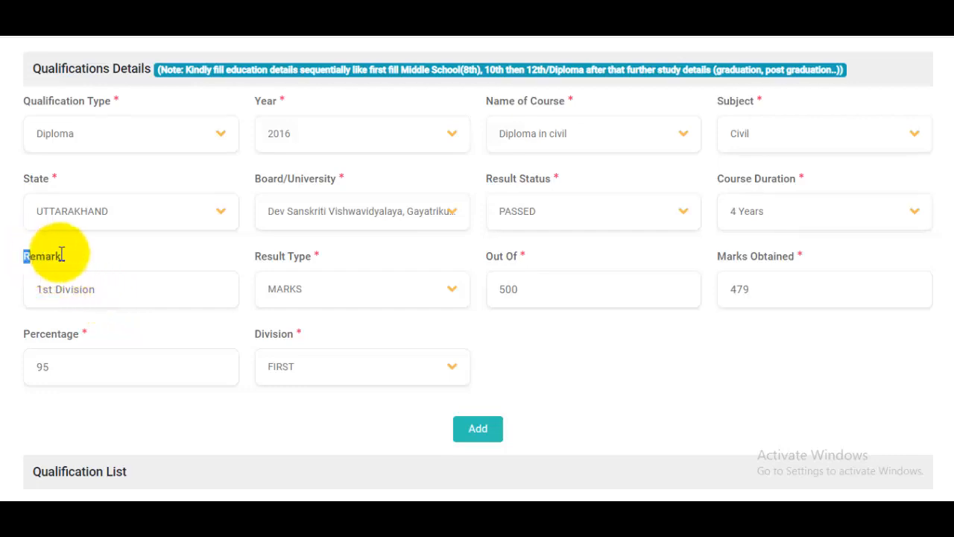
{"action": "left_click", "coordinate": [103, 291]}
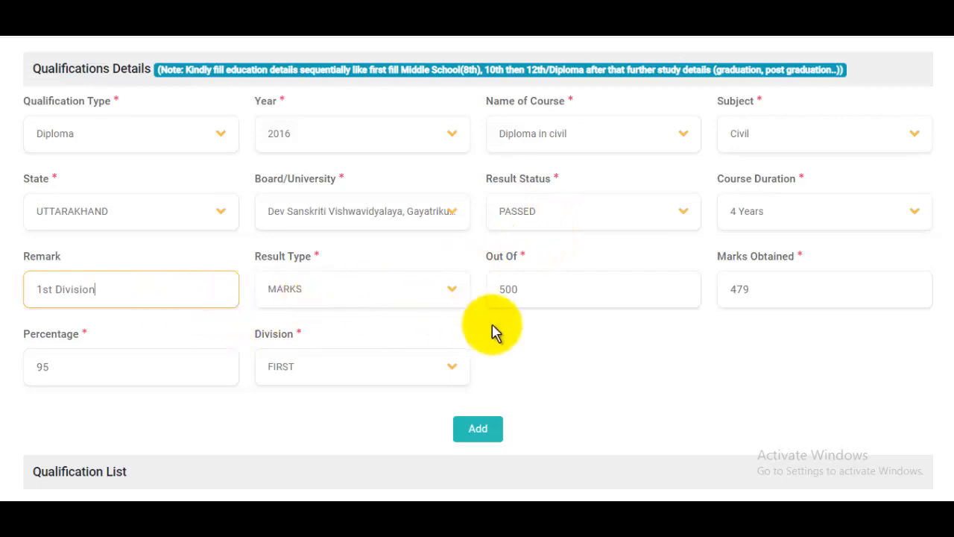
{"action": "scroll", "coordinate": [531, 339], "scroll_direction": "down", "scroll_amount": 1}
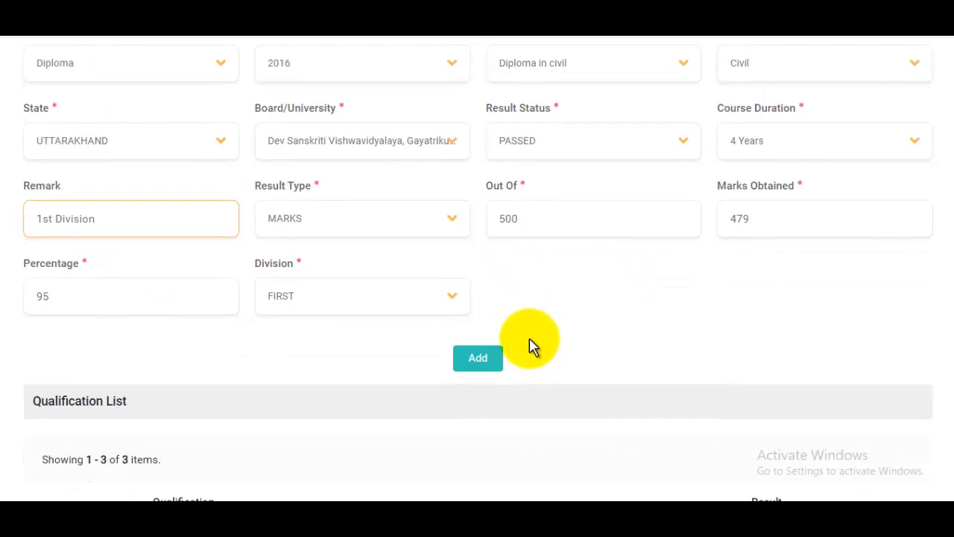
{"action": "left_click", "coordinate": [490, 365]}
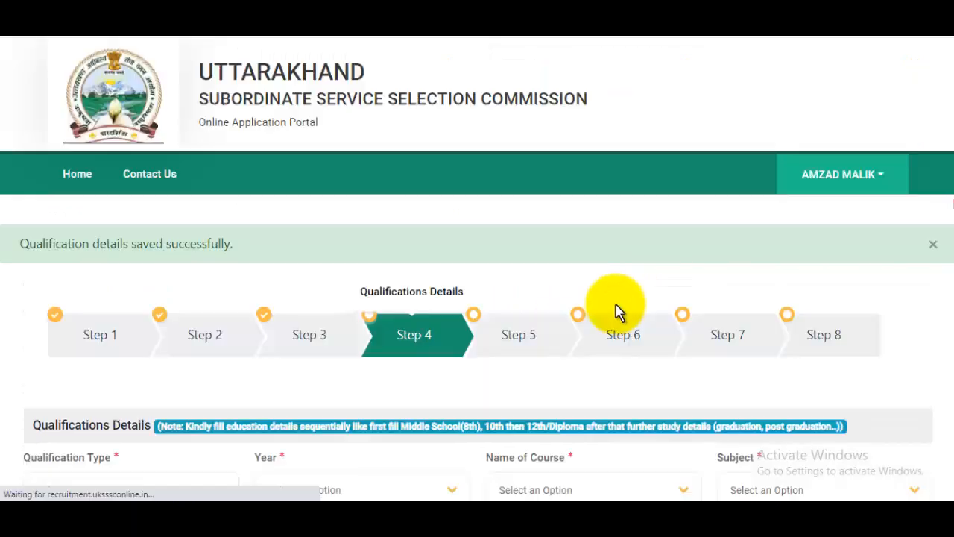
{"action": "scroll", "coordinate": [615, 310], "scroll_direction": "down", "scroll_amount": 8}
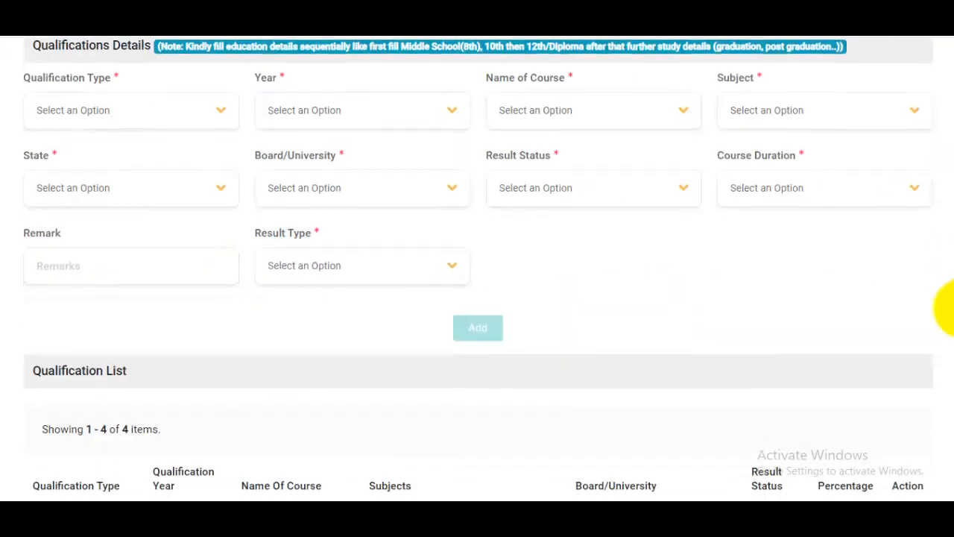
{"action": "scroll", "coordinate": [946, 384], "scroll_direction": "down", "scroll_amount": 1}
{"action": "scroll", "coordinate": [937, 319], "scroll_direction": "down", "scroll_amount": 2}
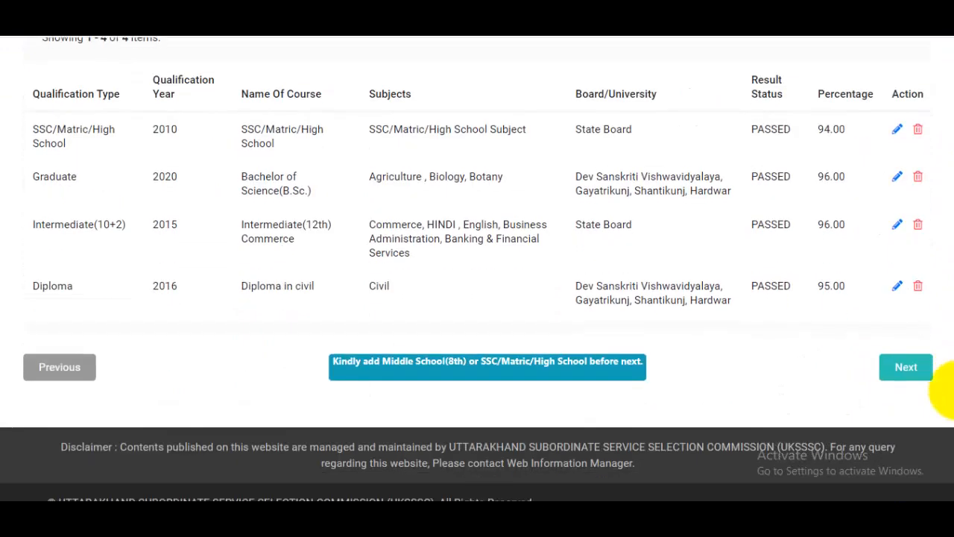
{"action": "left_click", "coordinate": [905, 368]}
Keep No as the answer to whether the applicant is employed and save the employment details
{"action": "scroll", "coordinate": [945, 276], "scroll_direction": "down", "scroll_amount": 3}
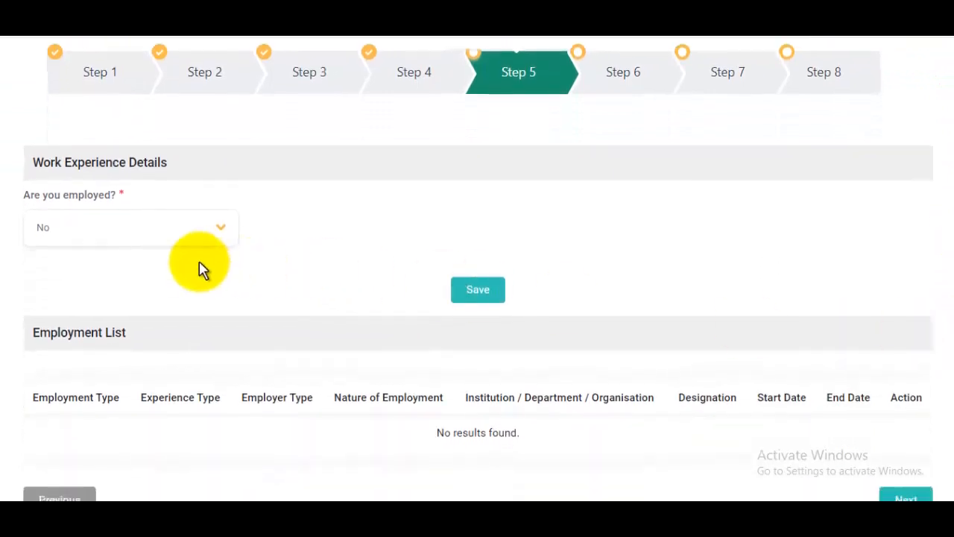
{"action": "left_click", "coordinate": [84, 236]}
{"action": "left_click", "coordinate": [359, 230]}
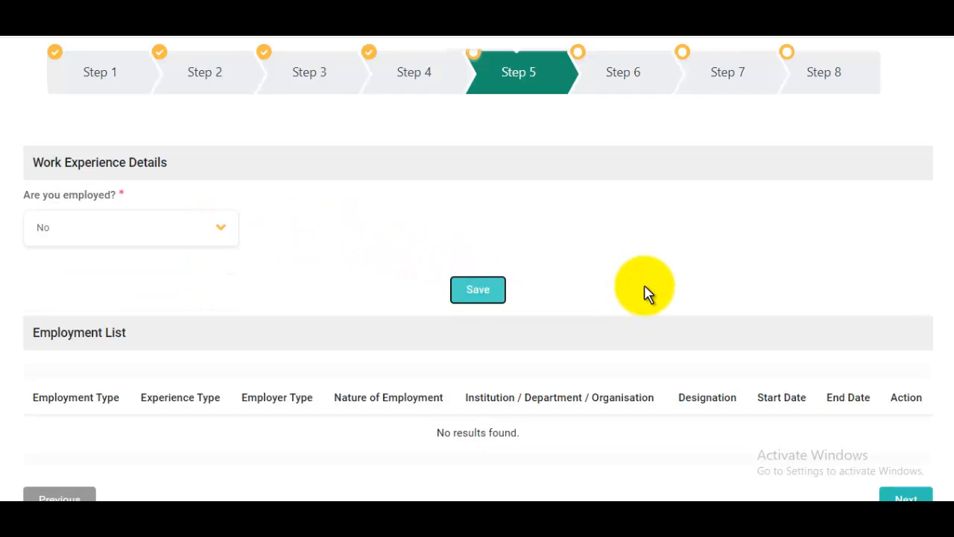
Check the uploaded photo, signature and thumb impression against the size and format note, and save the documents to reach the criteria details
{"action": "scroll", "coordinate": [673, 311], "scroll_direction": "down", "scroll_amount": 4}
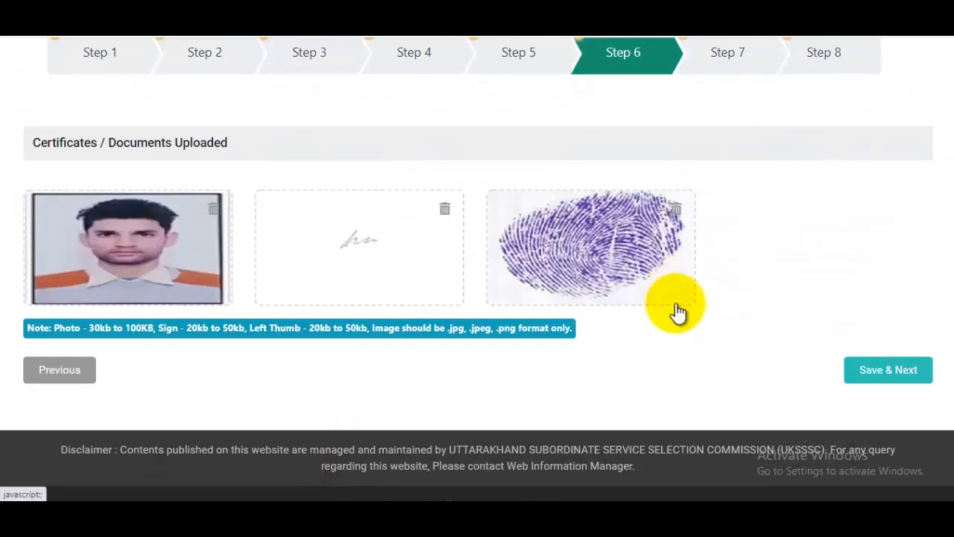
{"action": "scroll", "coordinate": [677, 313], "scroll_direction": "up", "scroll_amount": 3}
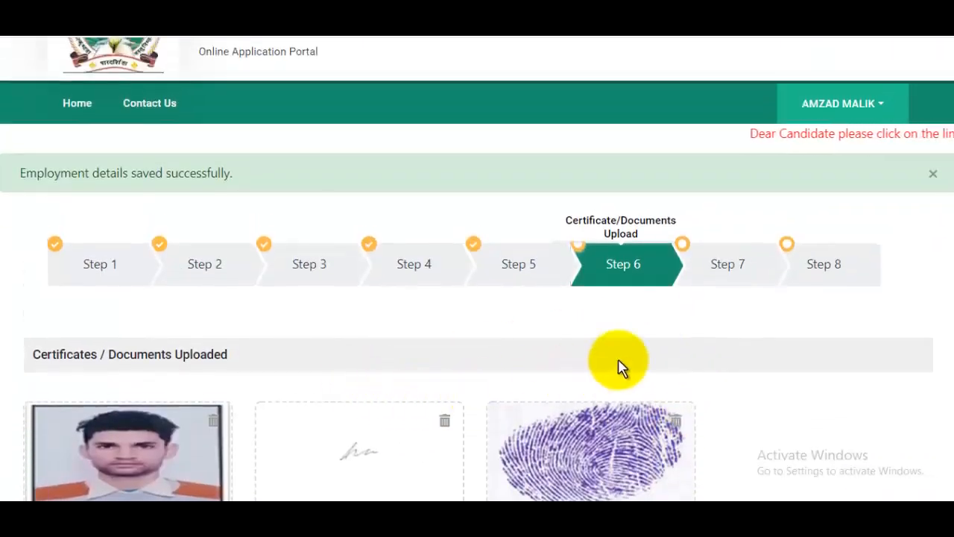
{"action": "scroll", "coordinate": [618, 363], "scroll_direction": "down", "scroll_amount": 3}
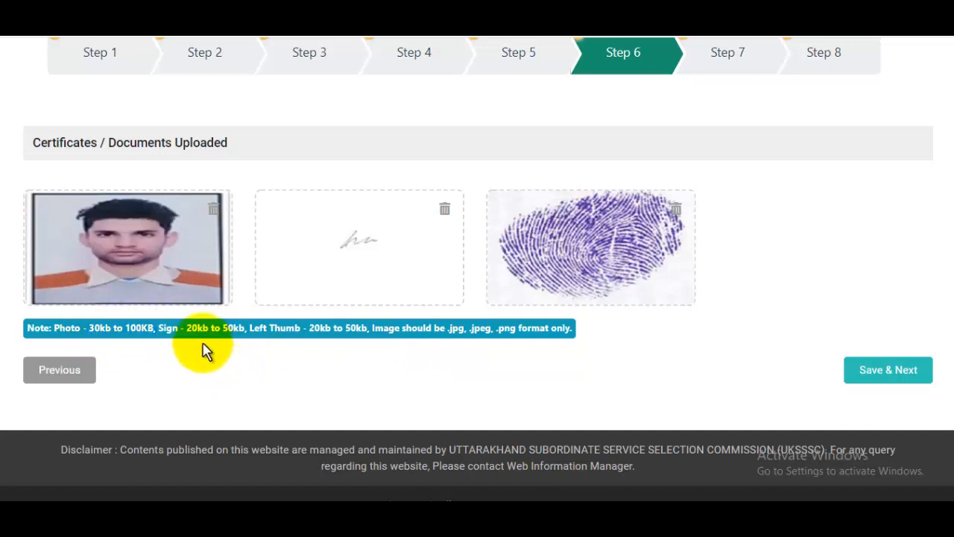
{"action": "left_click_drag", "start_coordinate": [187, 331], "coordinate": [234, 329]}
{"action": "left_click", "coordinate": [322, 372]}
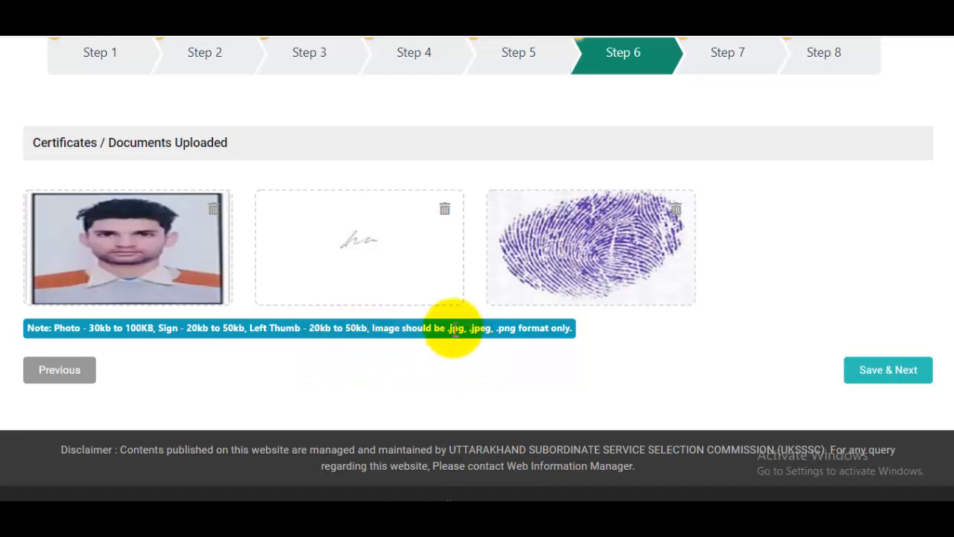
{"action": "left_click_drag", "start_coordinate": [486, 328], "coordinate": [528, 328]}
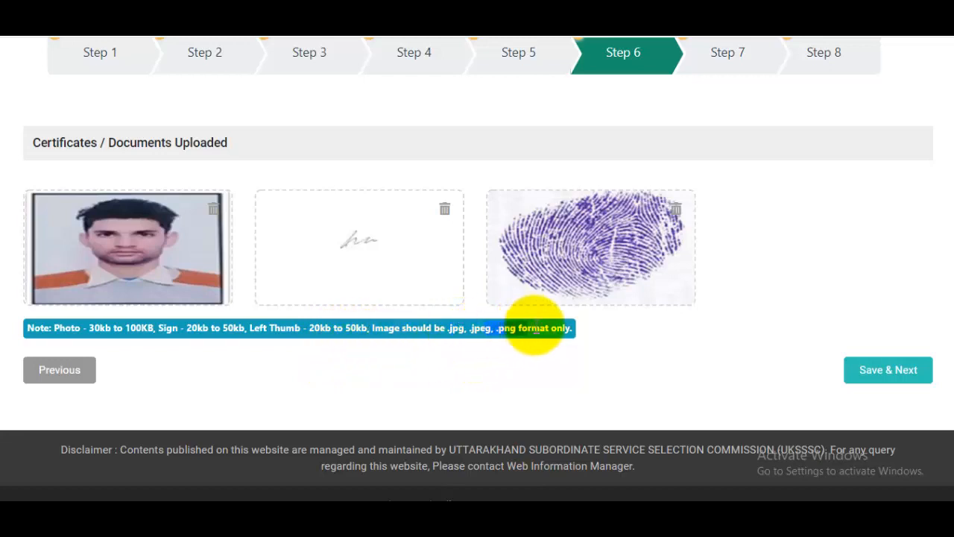
{"action": "left_click", "coordinate": [571, 345]}
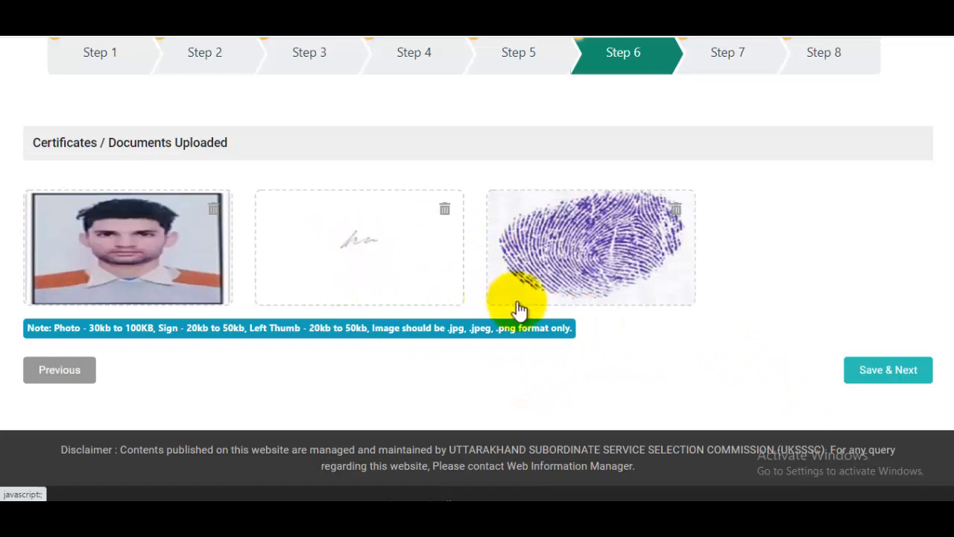
{"action": "left_click", "coordinate": [895, 381]}
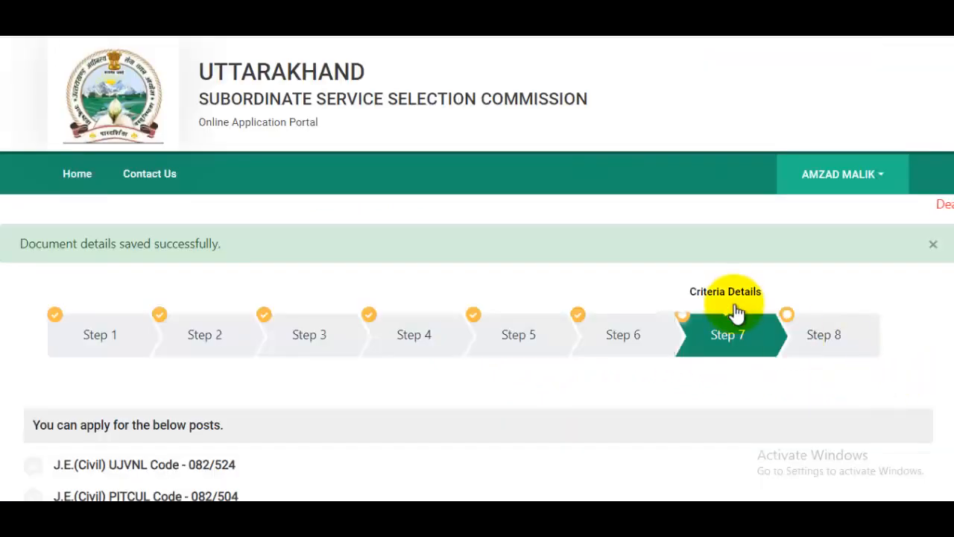
Select the posts J.E.(Civil) UJVNL Code - 082/524 and J.E.(Civil) PITCUL Code - 082/504 to apply for
{"action": "scroll", "coordinate": [731, 324], "scroll_direction": "down", "scroll_amount": 1}
{"action": "scroll", "coordinate": [701, 349], "scroll_direction": "up", "scroll_amount": 1}
{"action": "scroll", "coordinate": [675, 344], "scroll_direction": "down", "scroll_amount": 3}
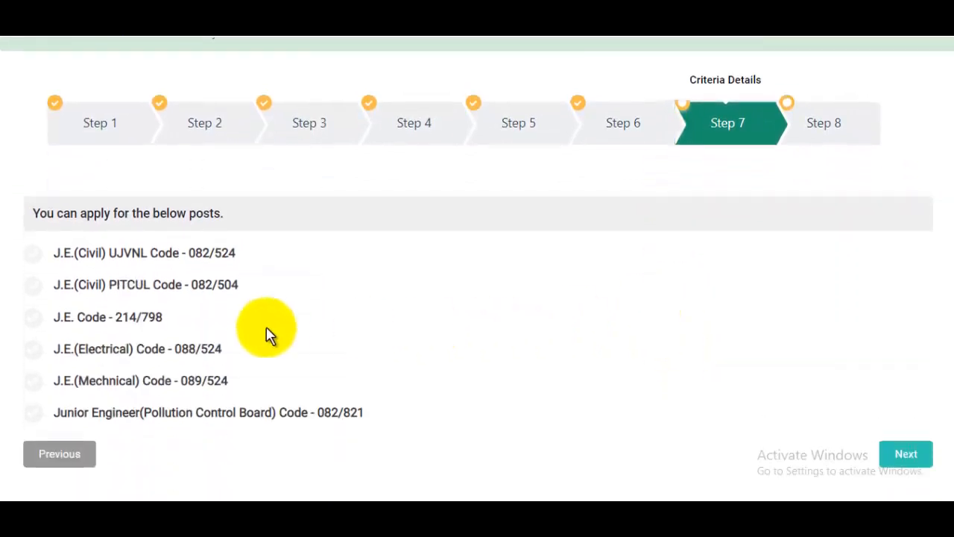
{"action": "left_click", "coordinate": [33, 256]}
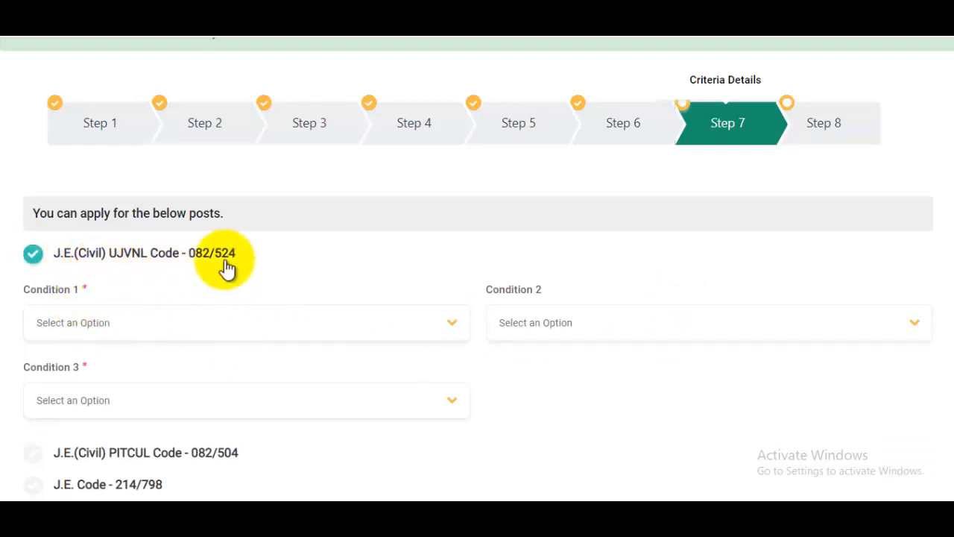
{"action": "scroll", "coordinate": [228, 270], "scroll_direction": "down", "scroll_amount": 1}
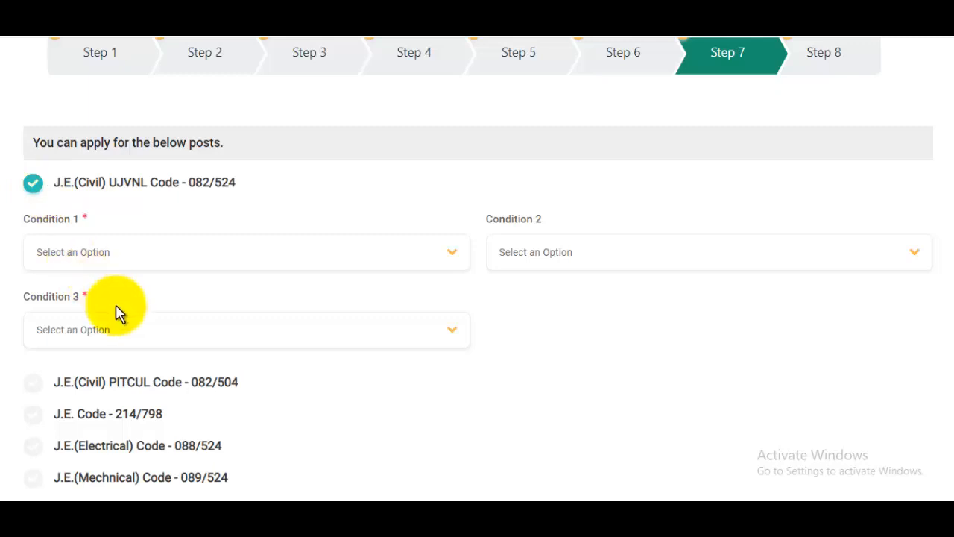
{"action": "scroll", "coordinate": [120, 313], "scroll_direction": "down", "scroll_amount": 1}
{"action": "left_click", "coordinate": [33, 313]}
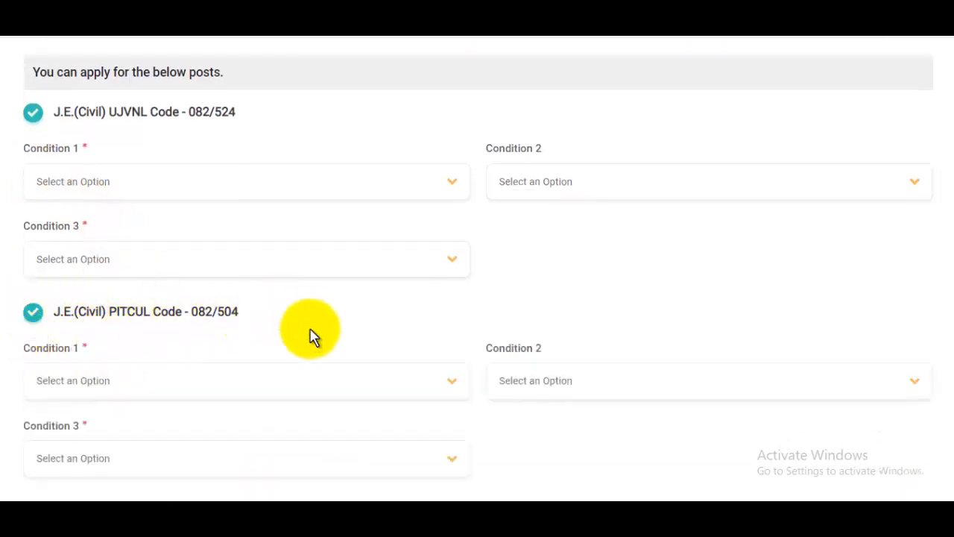
For the UJVNL post, set Condition 1 to SSC/Matric/High School, State Board, and Condition 2 to Intermediate(12th) Science, State Board, Passed
{"action": "left_click", "coordinate": [75, 185]}
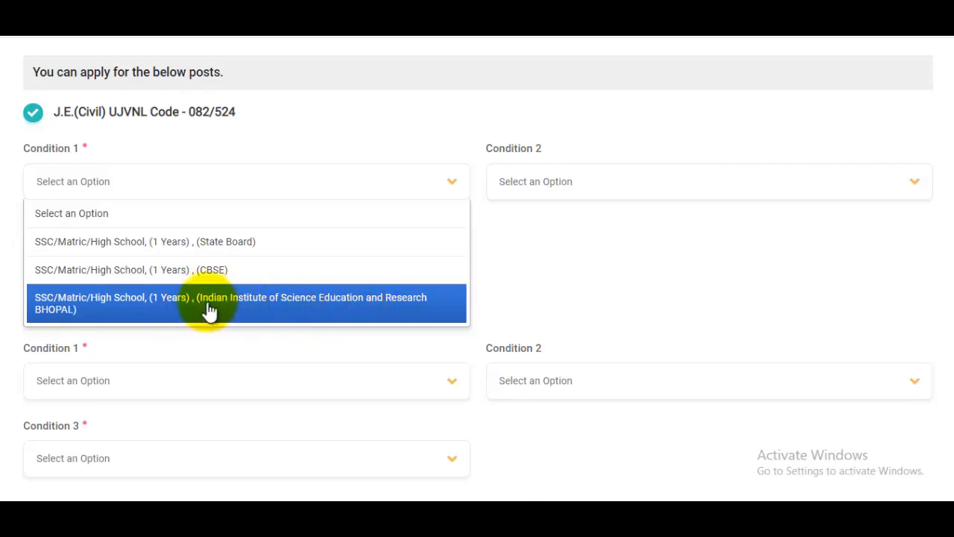
{"action": "left_click", "coordinate": [187, 241]}
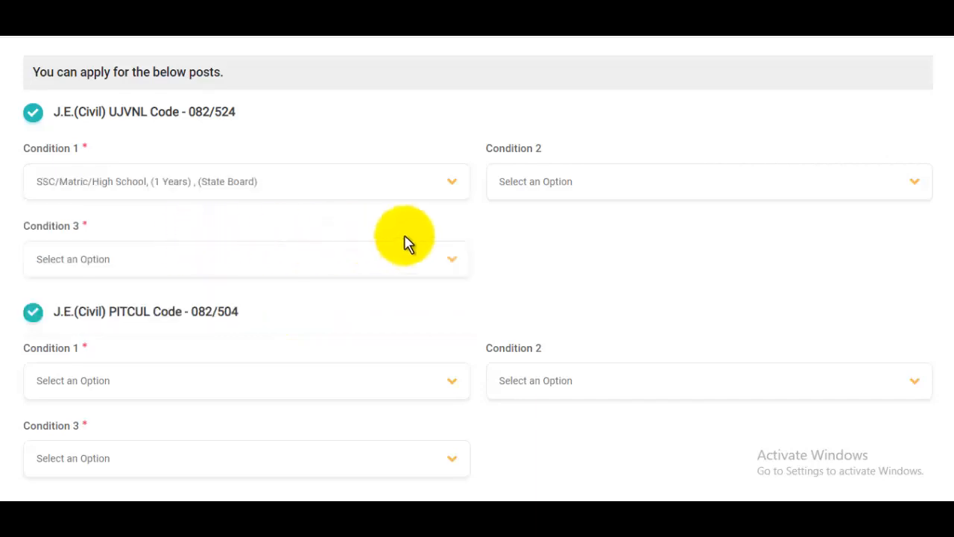
{"action": "left_click", "coordinate": [580, 185]}
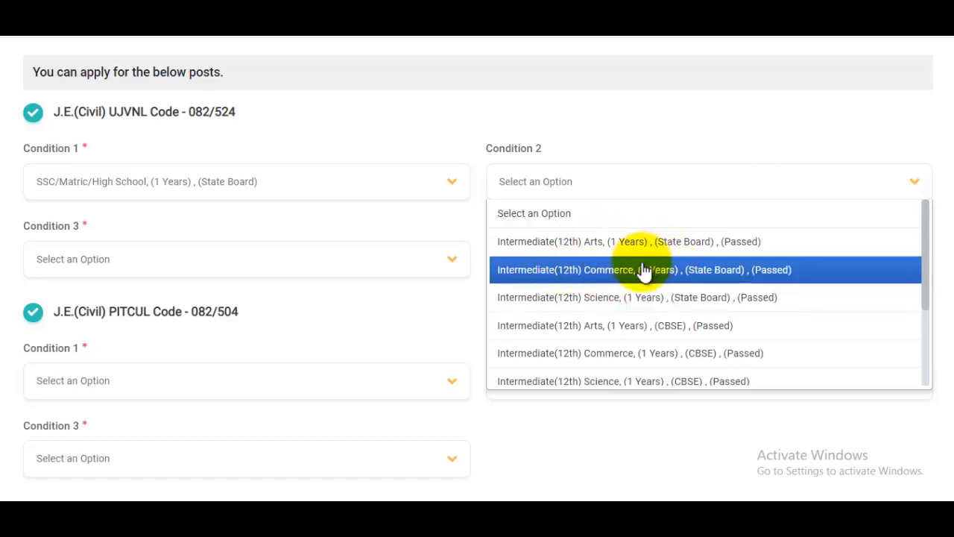
{"action": "left_click", "coordinate": [610, 298]}
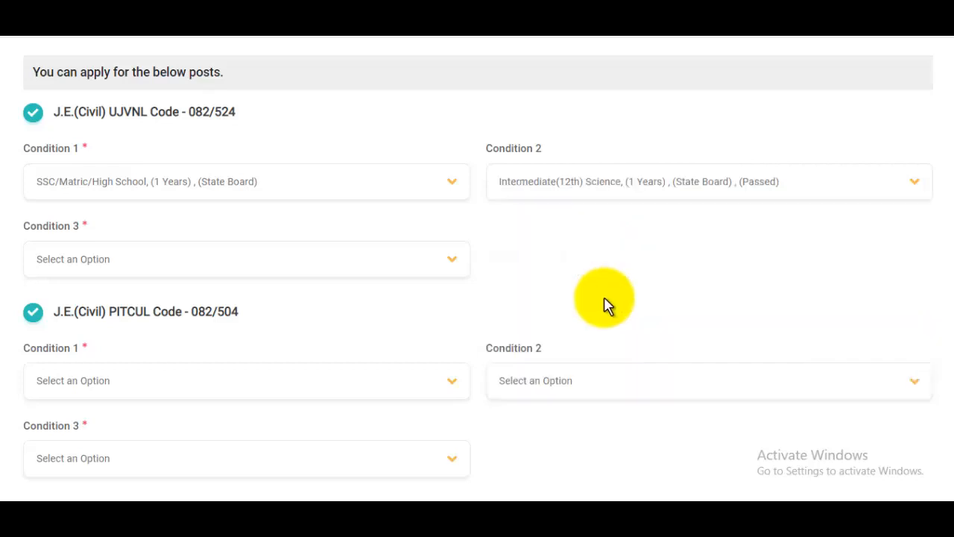
Set Condition 3 of the UJVNL post to Diploma in civil, Subject:Civil, 3 Years, University, 55%
{"action": "left_click", "coordinate": [74, 262]}
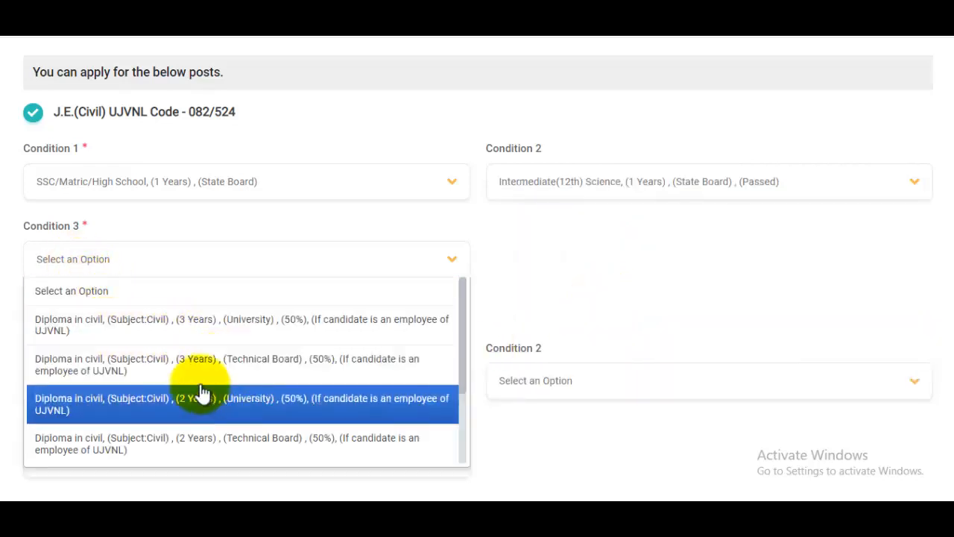
{"action": "scroll", "coordinate": [298, 376], "scroll_direction": "down", "scroll_amount": 3}
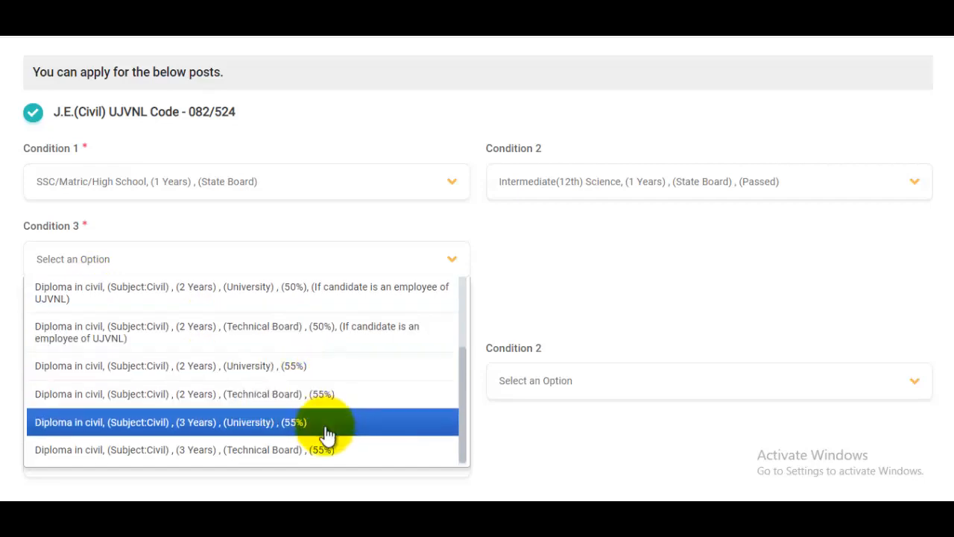
{"action": "left_click", "coordinate": [149, 423]}
{"action": "scroll", "coordinate": [388, 369], "scroll_direction": "down", "scroll_amount": 5}
{"action": "scroll", "coordinate": [223, 277], "scroll_direction": "up", "scroll_amount": 4}
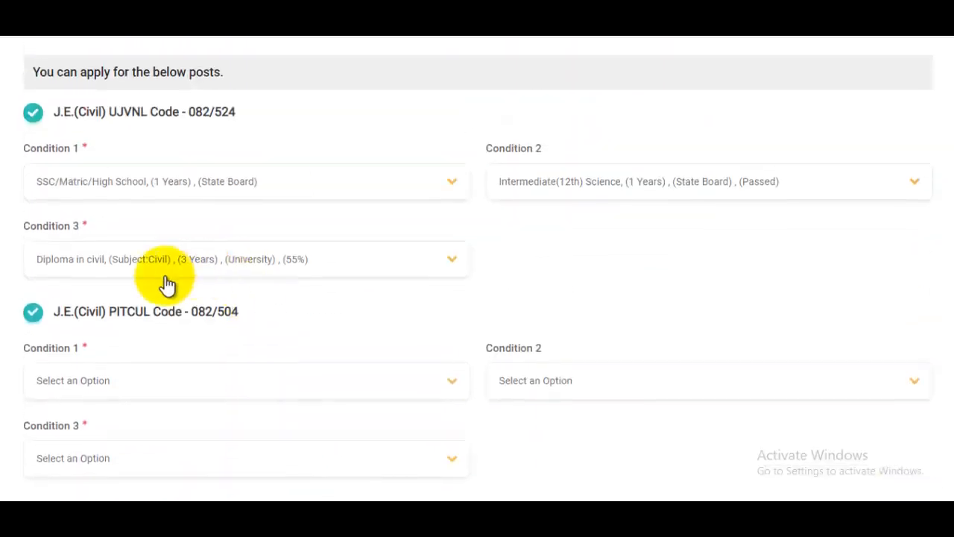
Deselect the J.E.(Civil) PITCUL Code - 082/504 post and proceed to the final application preview
{"action": "left_click", "coordinate": [152, 397]}
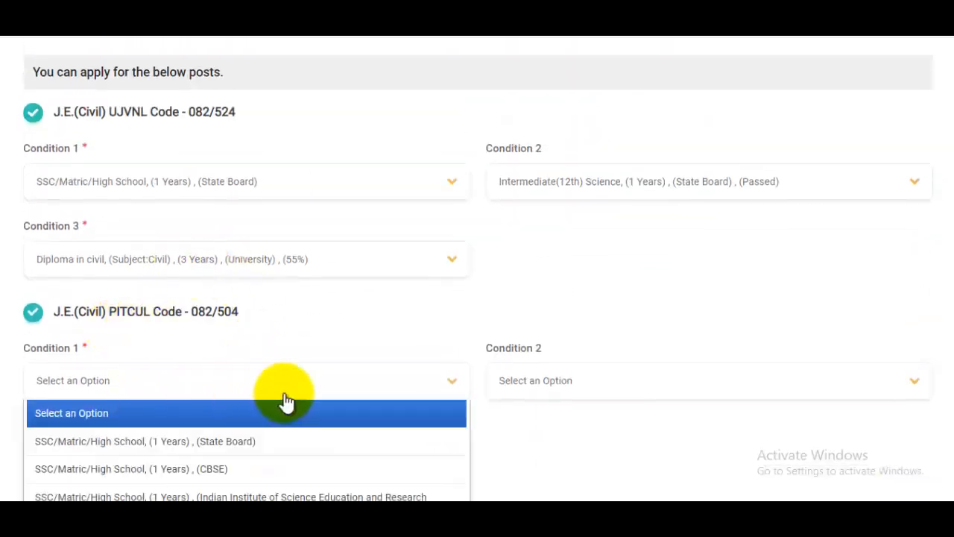
{"action": "left_click", "coordinate": [26, 326]}
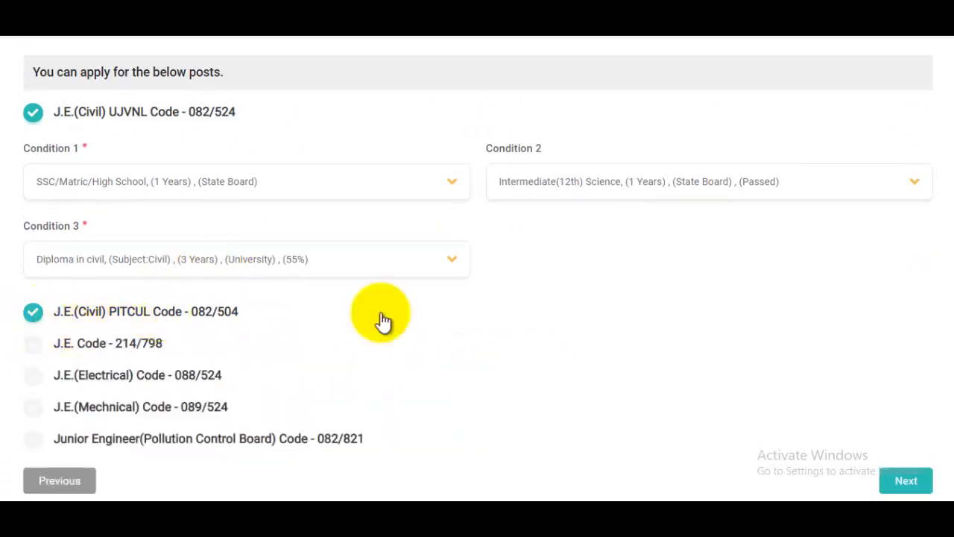
{"action": "scroll", "coordinate": [477, 345], "scroll_direction": "down", "scroll_amount": 3}
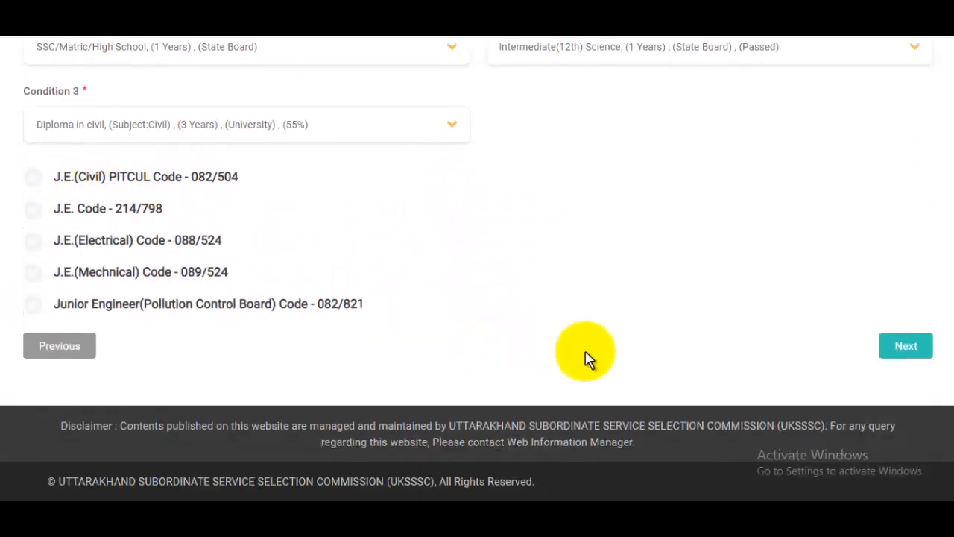
{"action": "left_click", "coordinate": [906, 345]}
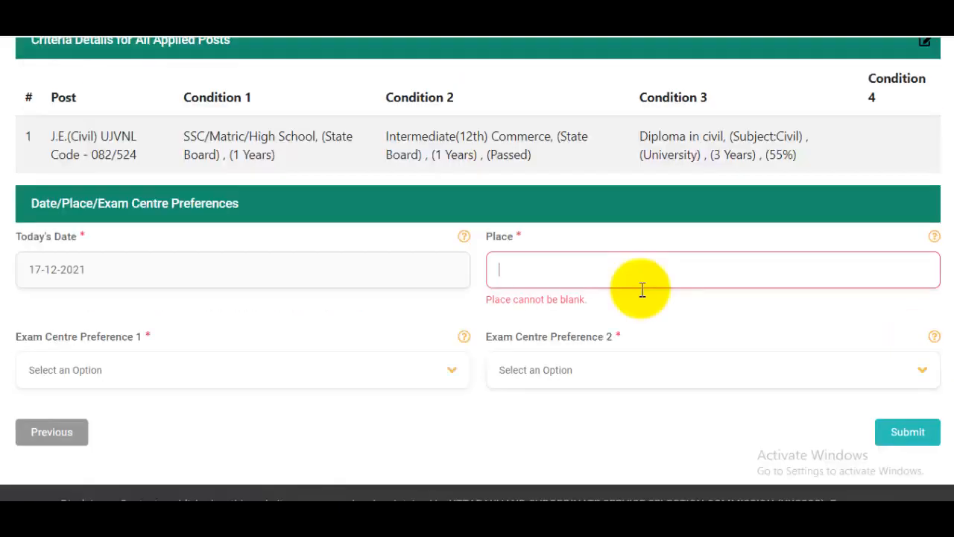
Review the employment entry and the Condition 1 to 3 criteria of the J.E.(Civil) UJVNL Code - 082/524 post in the application preview
{"action": "scroll", "coordinate": [714, 336], "scroll_direction": "up", "scroll_amount": 1}
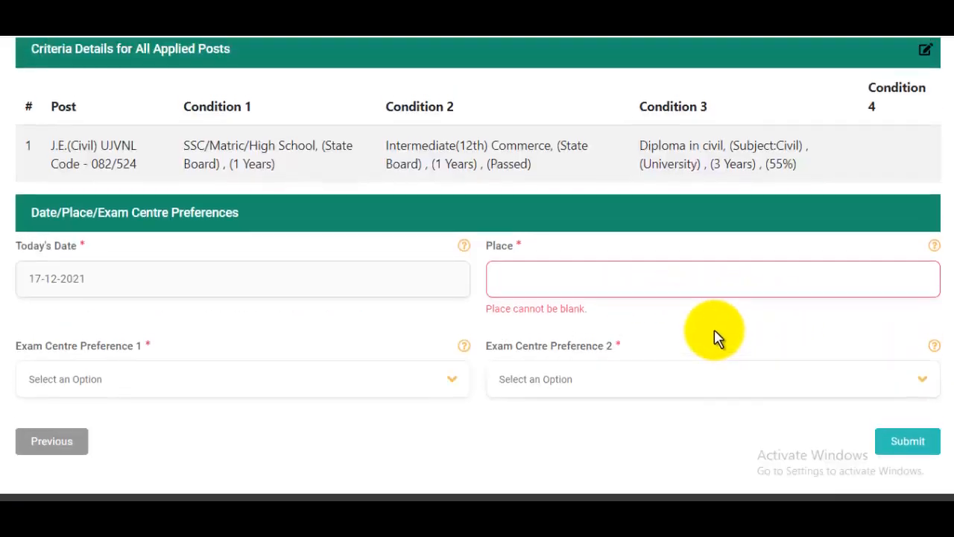
{"action": "scroll", "coordinate": [567, 334], "scroll_direction": "up", "scroll_amount": 3}
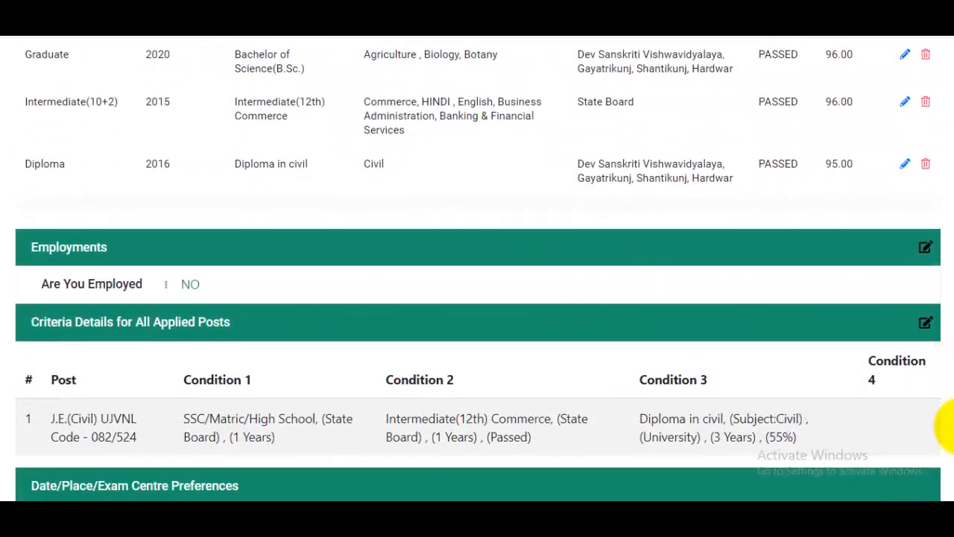
{"action": "left_click_drag", "start_coordinate": [947, 425], "coordinate": [947, 257]}
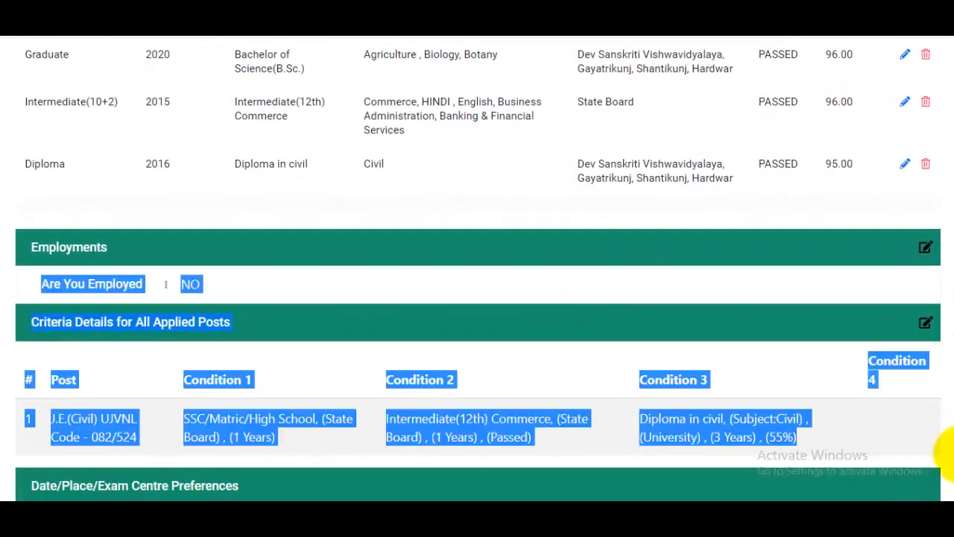
{"action": "mouse_move", "coordinate": [947, 447]}
{"action": "left_mouse_down"}
{"action": "mouse_move", "coordinate": [939, 117]}
{"action": "mouse_move", "coordinate": [948, 272]}
{"action": "mouse_move", "coordinate": [937, 451]}
{"action": "left_mouse_up"}
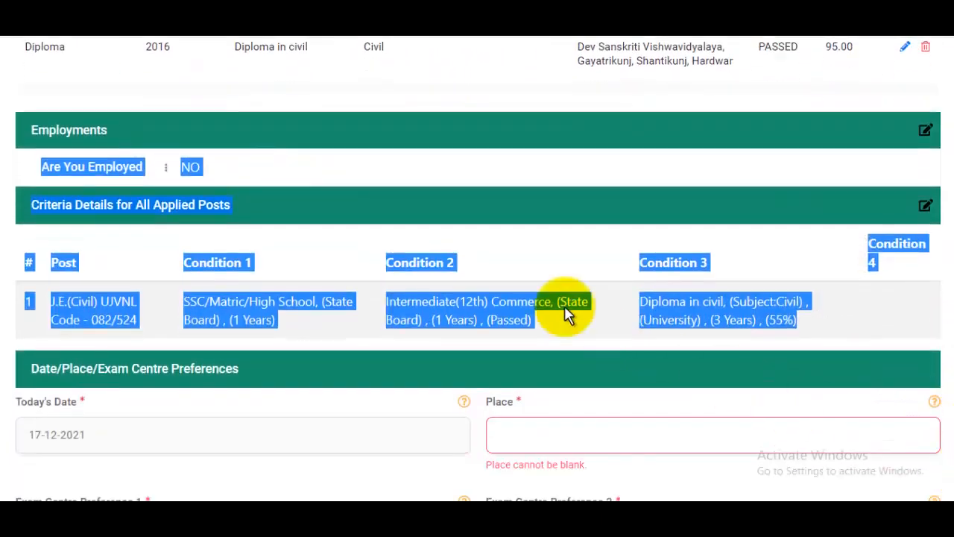
{"action": "left_click", "coordinate": [441, 186]}
{"action": "left_click_drag", "start_coordinate": [51, 298], "coordinate": [452, 315]}
{"action": "left_click", "coordinate": [320, 291]}
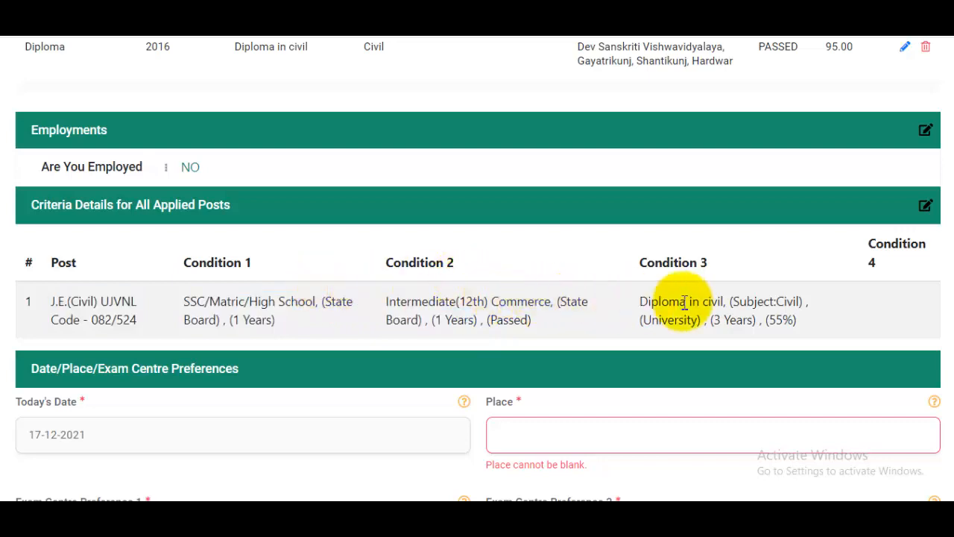
{"action": "scroll", "coordinate": [746, 307], "scroll_direction": "down", "scroll_amount": 2}
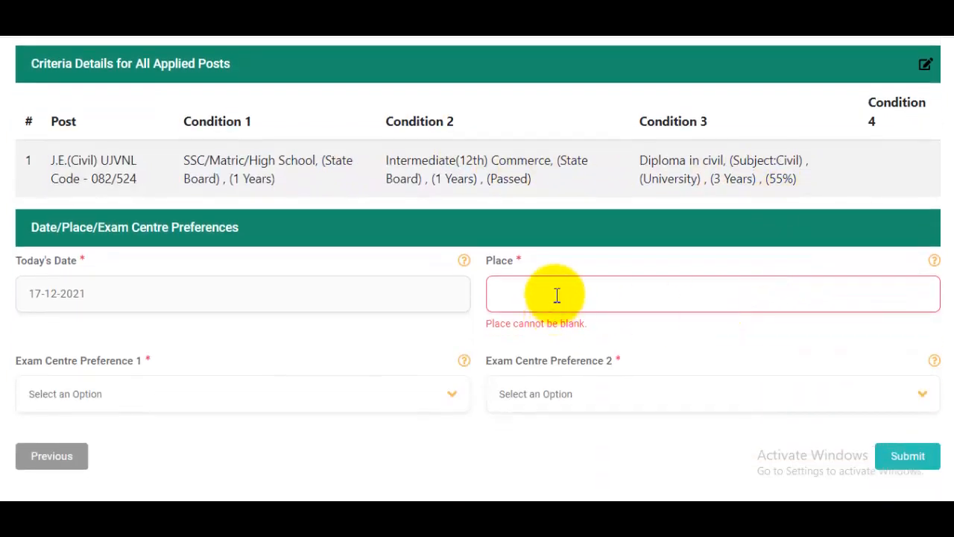
Enter SAHARANPUR as the place and choose Bageshwar as Exam Centre Preference 1 and Dehradun as Exam Centre Preference 2
{"action": "left_click", "coordinate": [112, 402]}
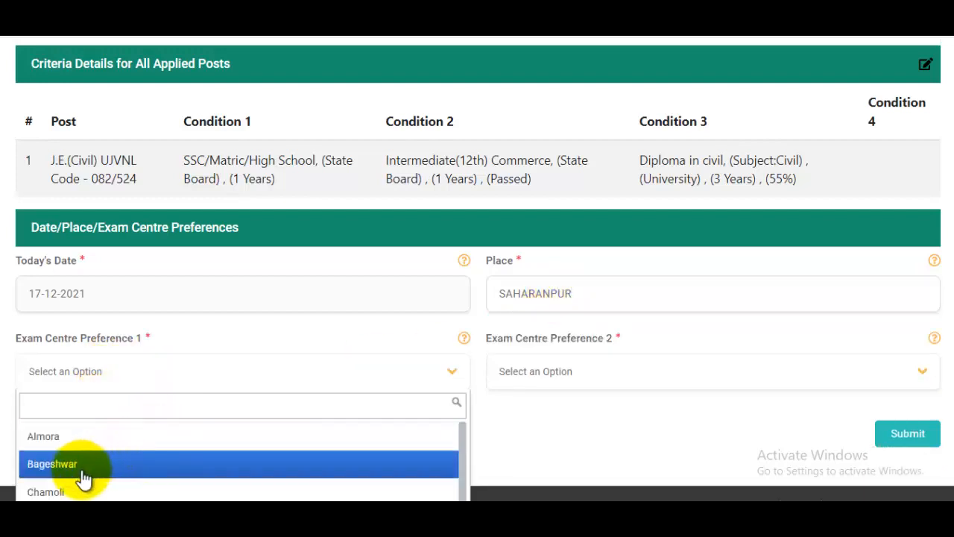
{"action": "left_click", "coordinate": [575, 377]}
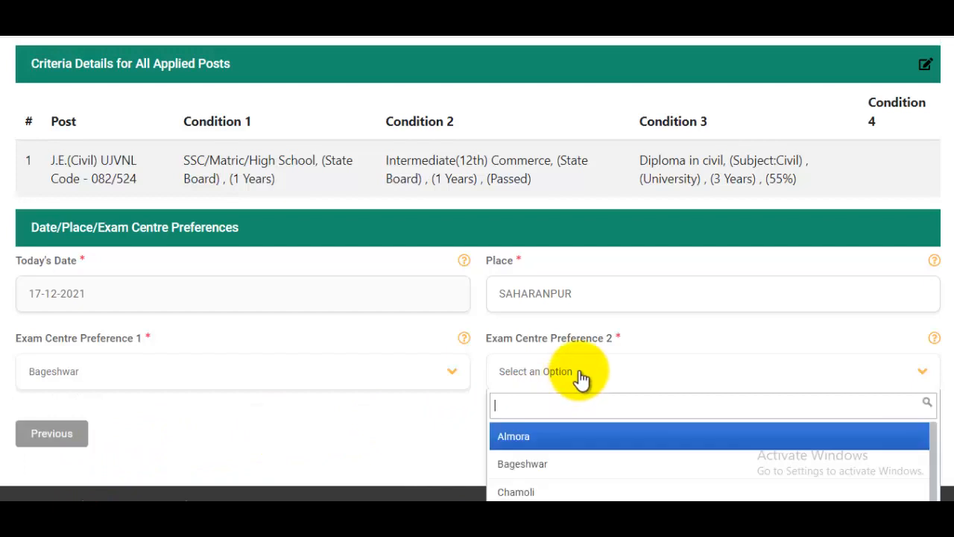
{"action": "scroll", "coordinate": [659, 452], "scroll_direction": "down", "scroll_amount": 1}
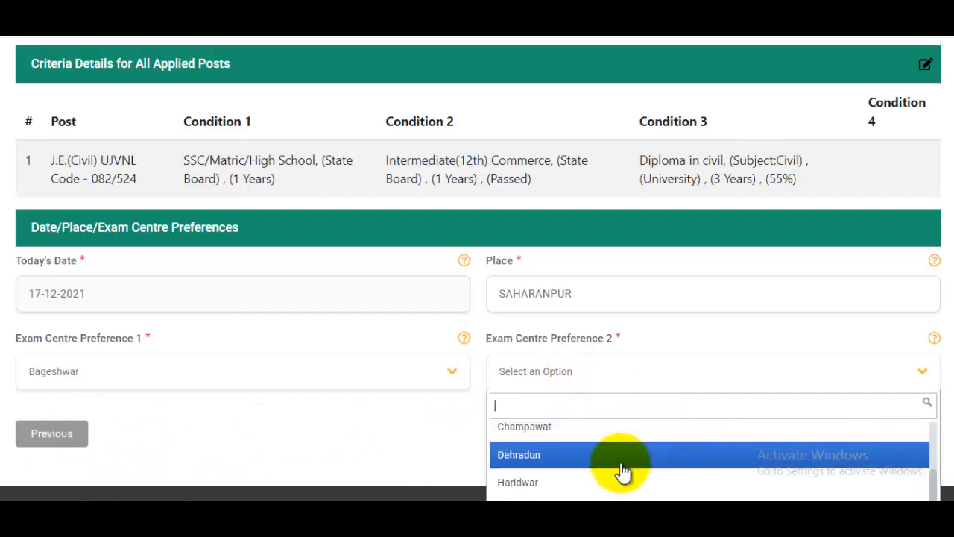
{"action": "left_click", "coordinate": [548, 461]}
{"action": "scroll", "coordinate": [704, 402], "scroll_direction": "down", "scroll_amount": 1}
{"action": "scroll", "coordinate": [707, 405], "scroll_direction": "down", "scroll_amount": 1}
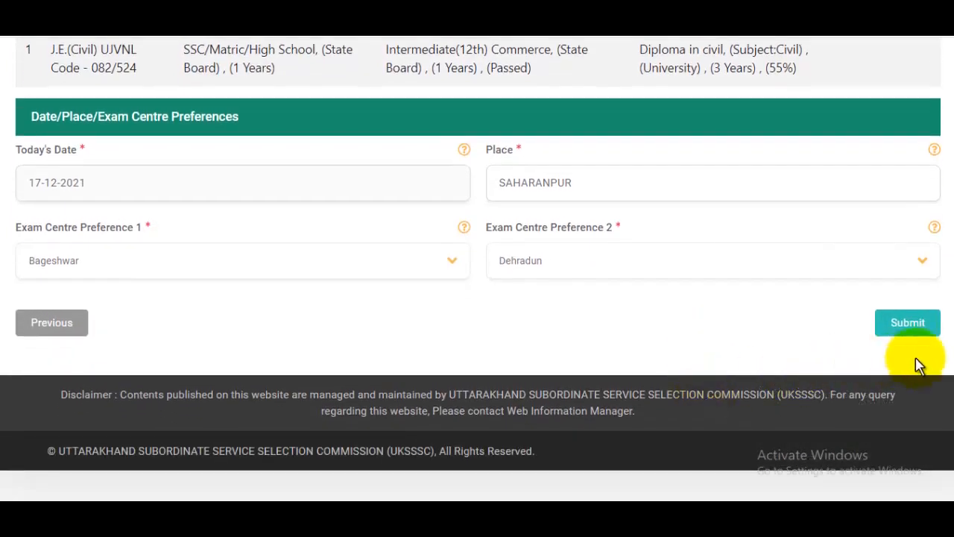
Submit the application and agree to the self-declaration
{"action": "left_click", "coordinate": [918, 326]}
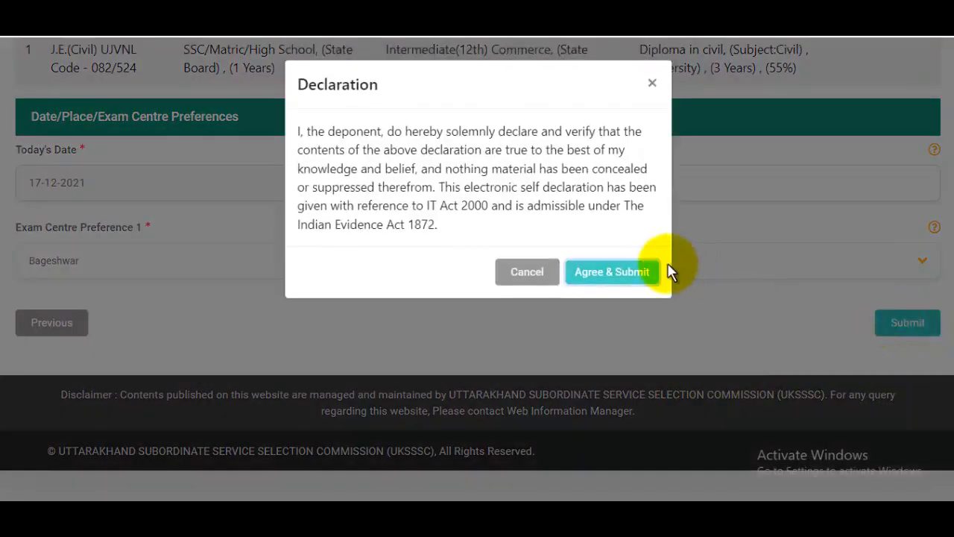
{"action": "left_click", "coordinate": [646, 274]}
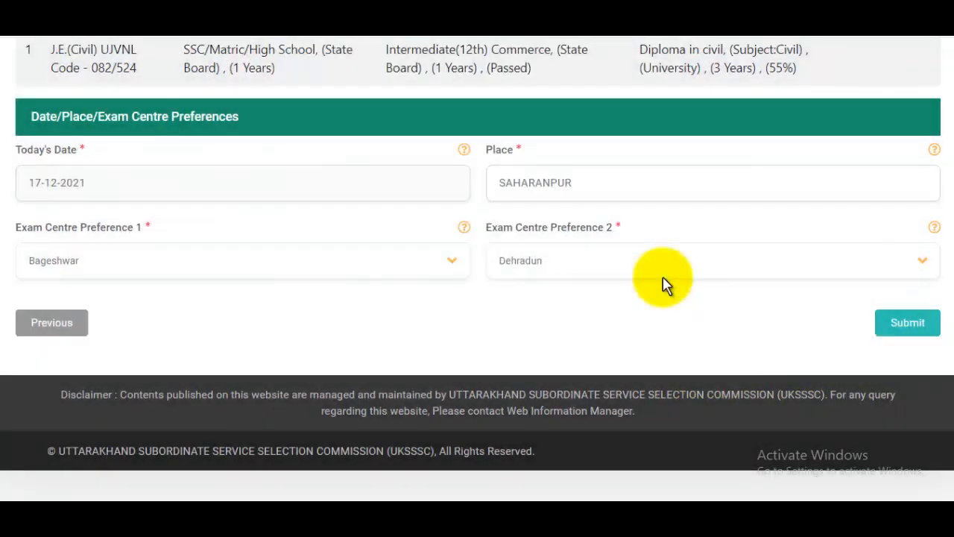
{"action": "scroll", "coordinate": [666, 286], "scroll_direction": "down", "scroll_amount": 3}
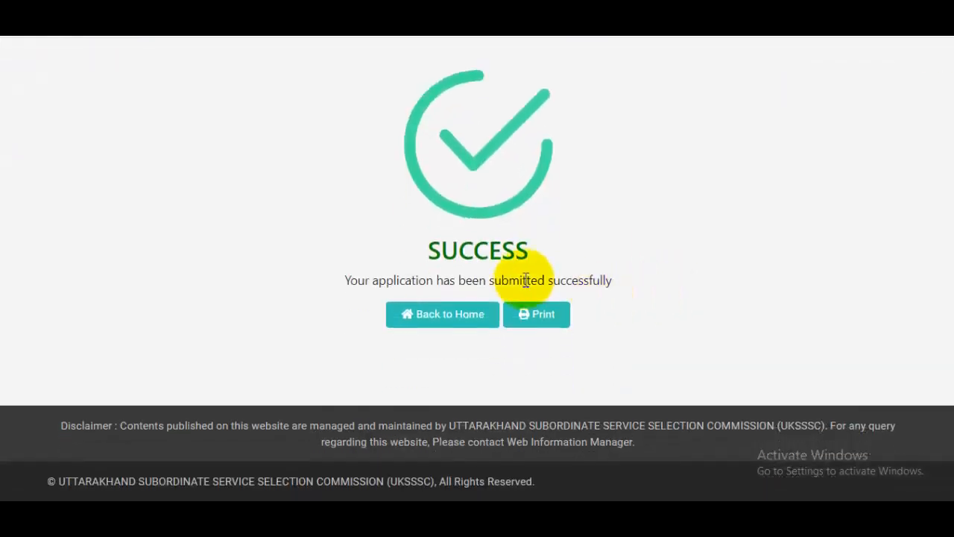
Open the printable version of the submitted application and save all its pages as a portrait PDF
{"action": "left_click", "coordinate": [545, 320]}
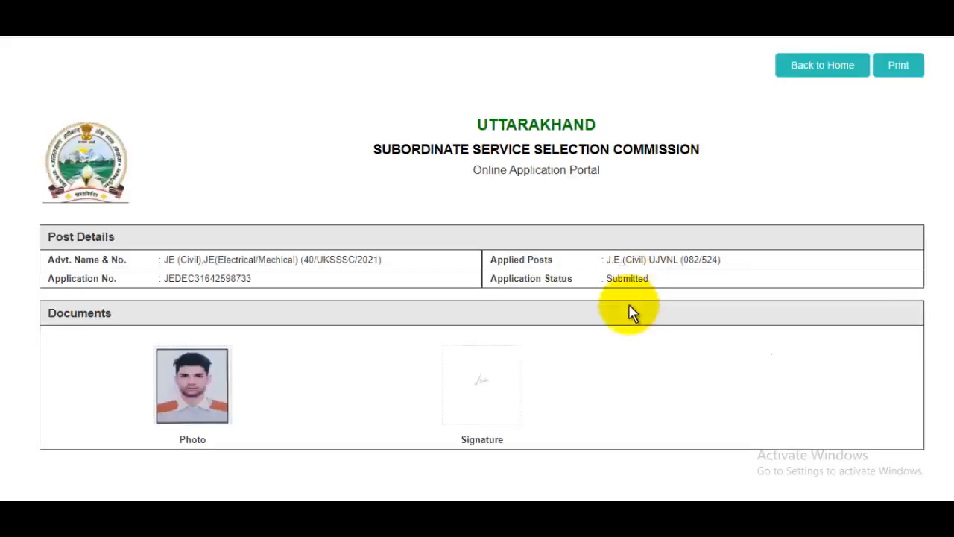
{"action": "left_click_drag", "start_coordinate": [952, 117], "coordinate": [945, 45]}
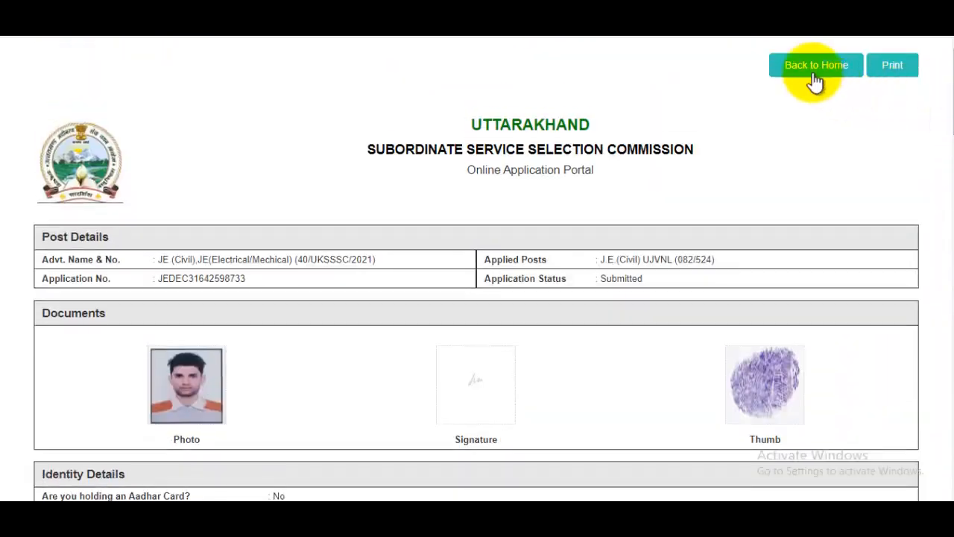
{"action": "left_click", "coordinate": [897, 69]}
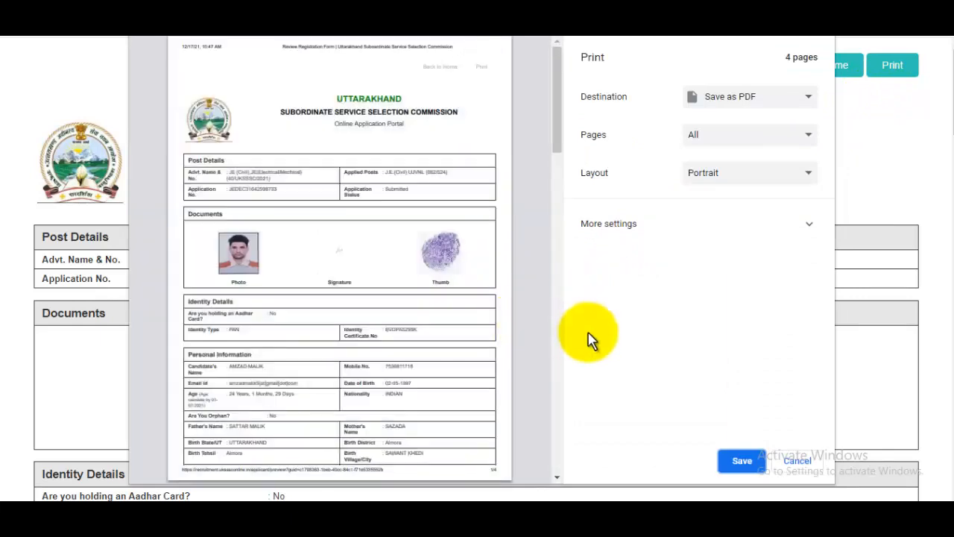
{"action": "left_click", "coordinate": [745, 462]}
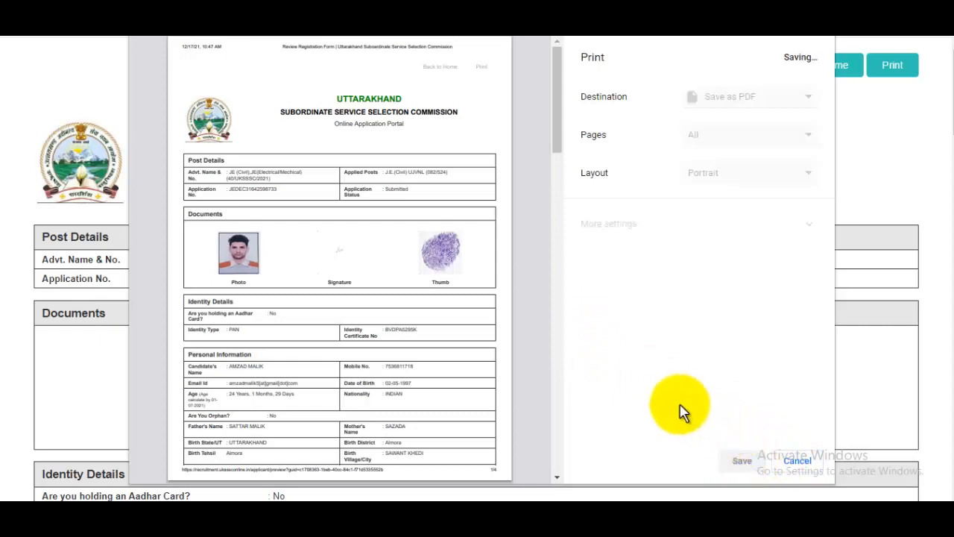